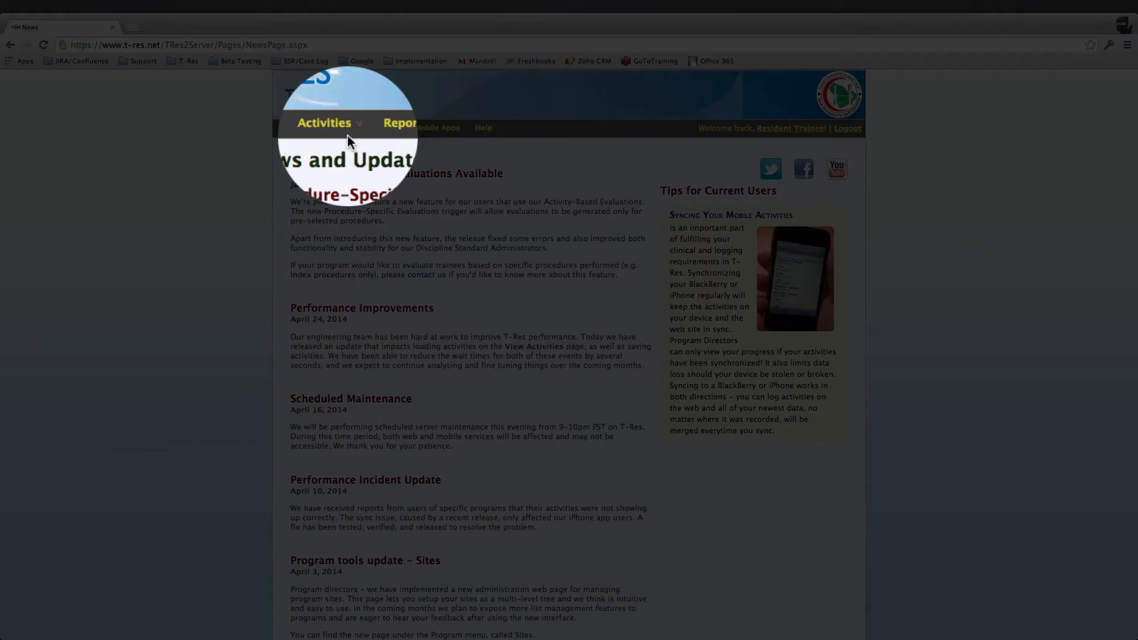
# Open the form for entering a new activity and choose Academic as its activity type
pyautogui.click(353, 131)
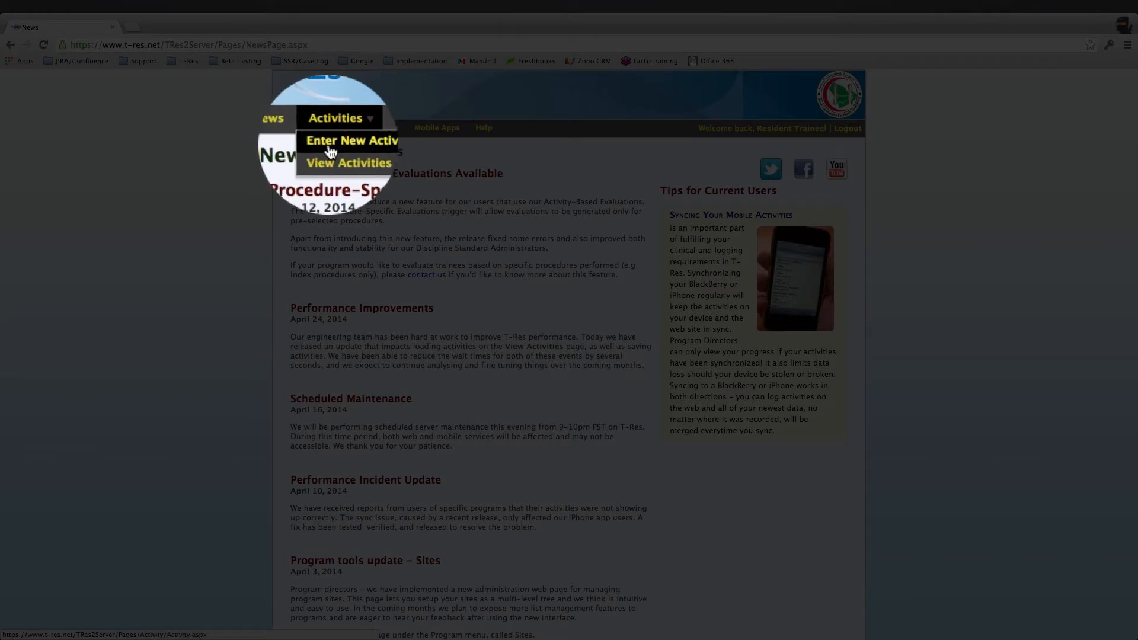
pyautogui.click(360, 145)
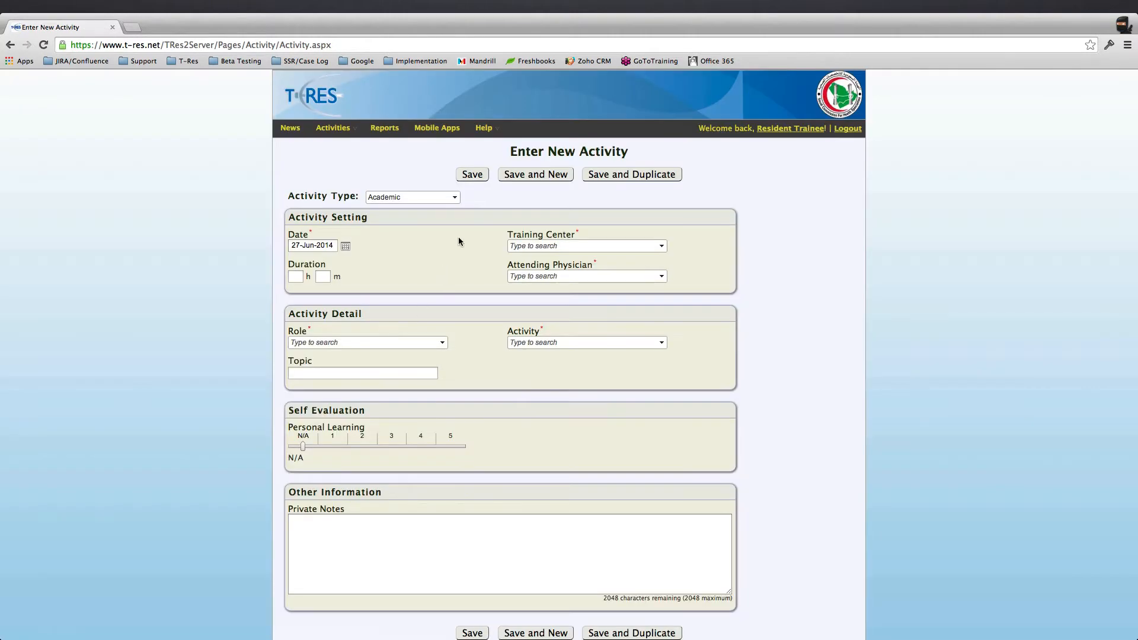
pyautogui.click(455, 197)
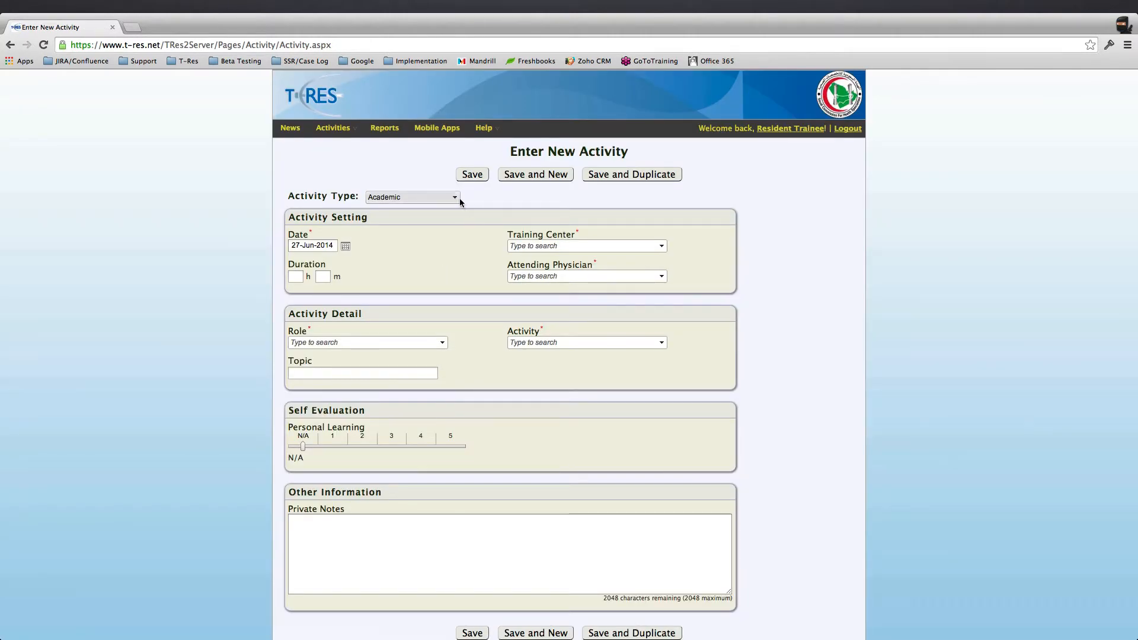
pyautogui.click(455, 197)
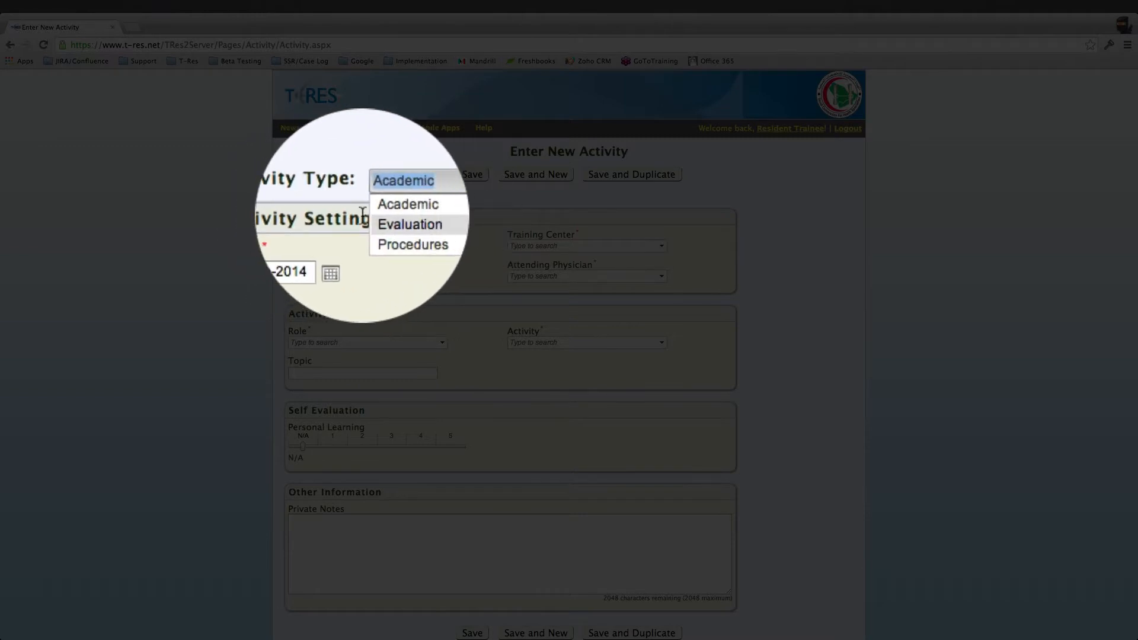
pyautogui.click(393, 209)
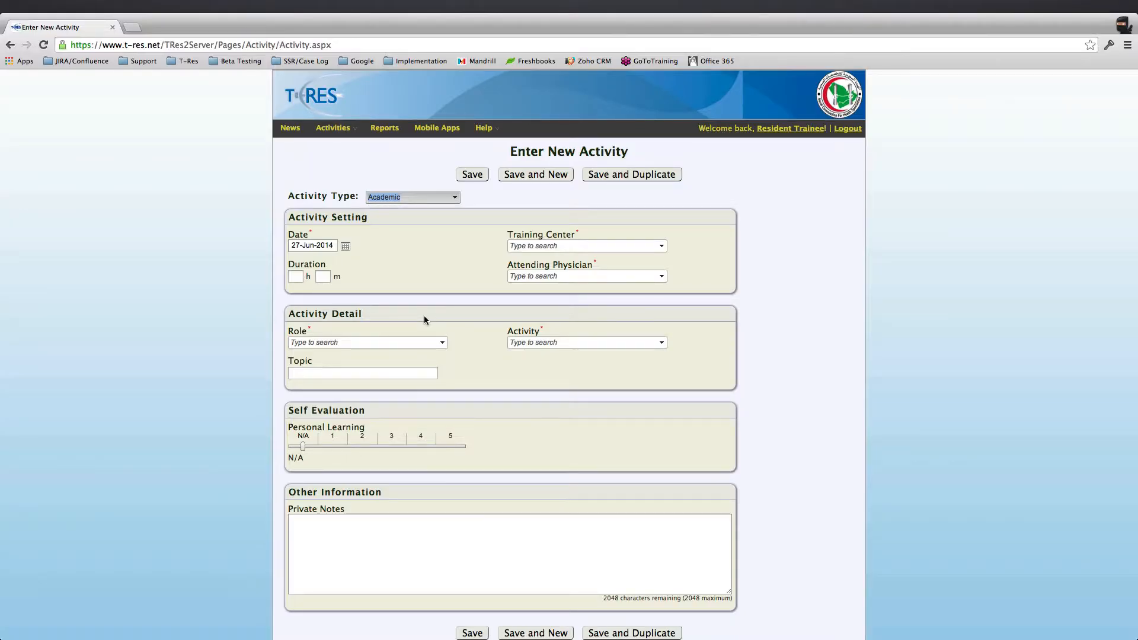
pyautogui.click(470, 268)
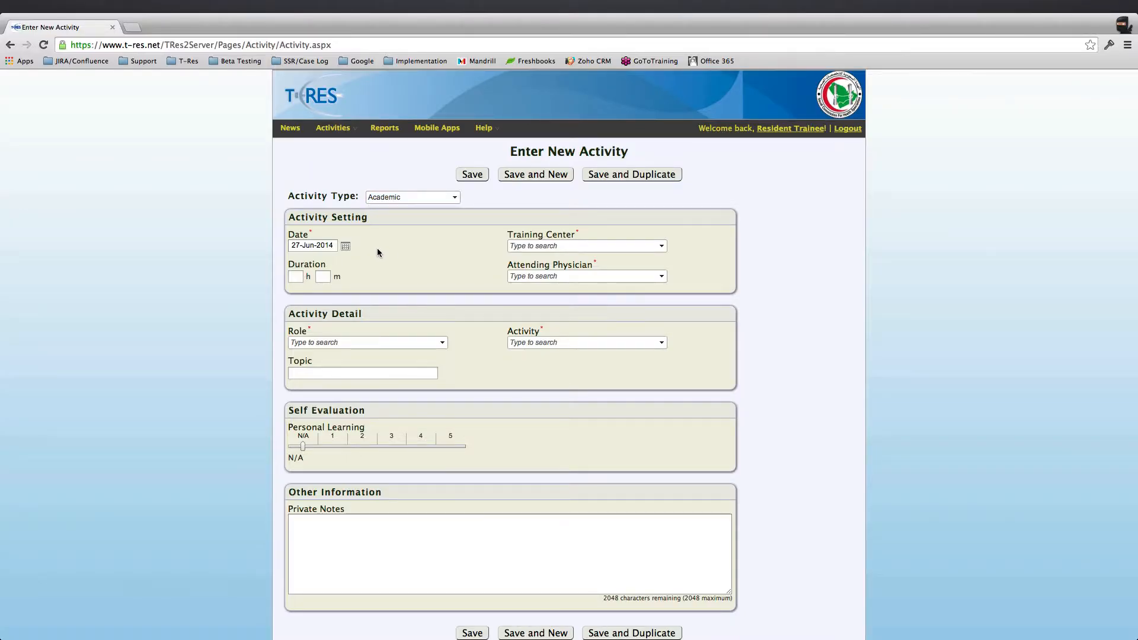
# Change the activity date to 23 June 2014 and return it to 27 June 2014
pyautogui.click(345, 245)
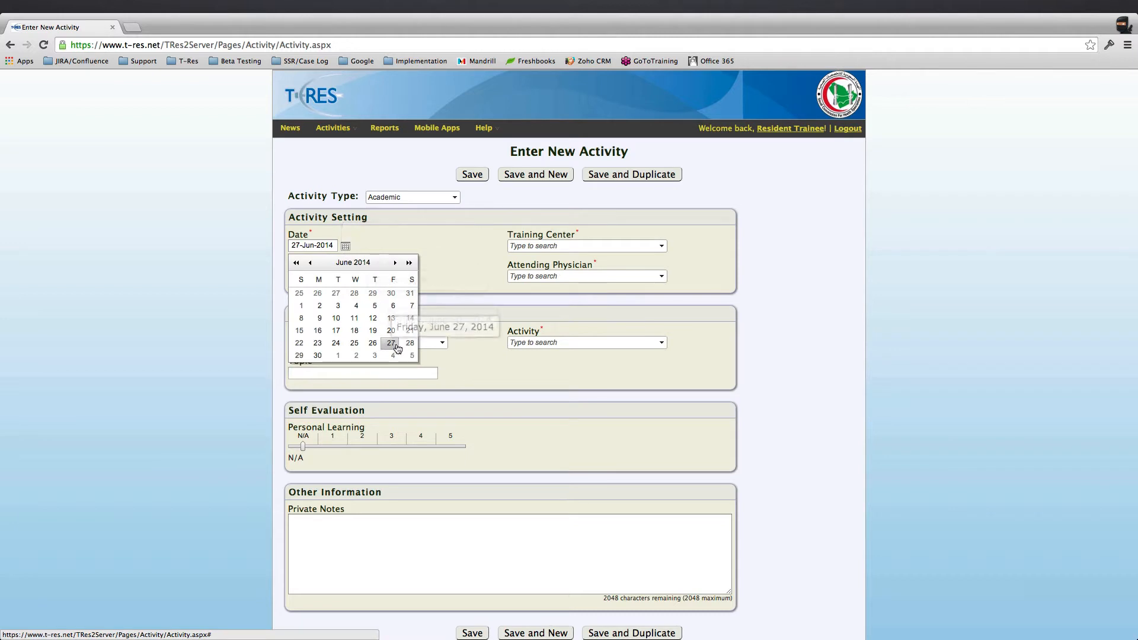
pyautogui.click(318, 343)
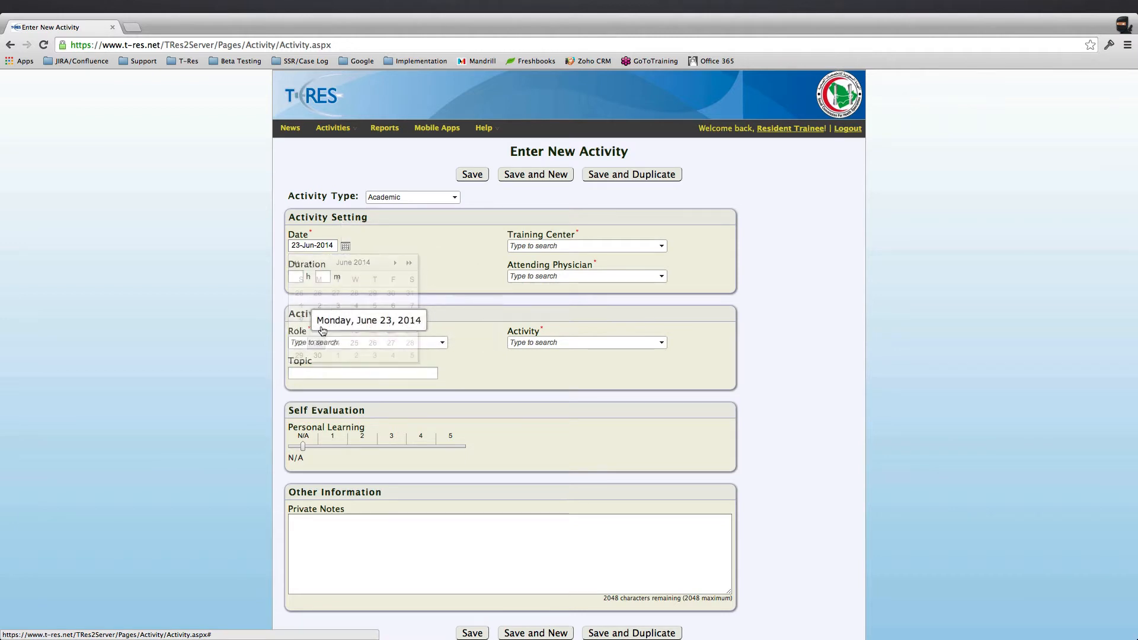
pyautogui.click(346, 246)
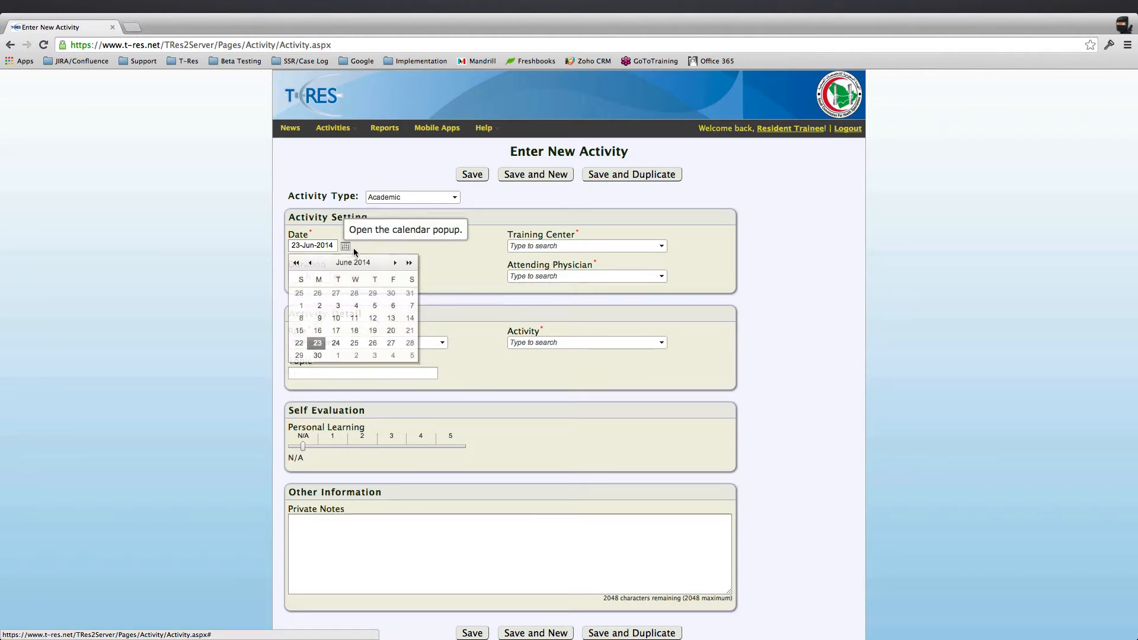
pyautogui.click(390, 342)
# Choose King Fahad Hospital in AlBaha, within the AlBaha region, as the training center
pyautogui.click(592, 245)
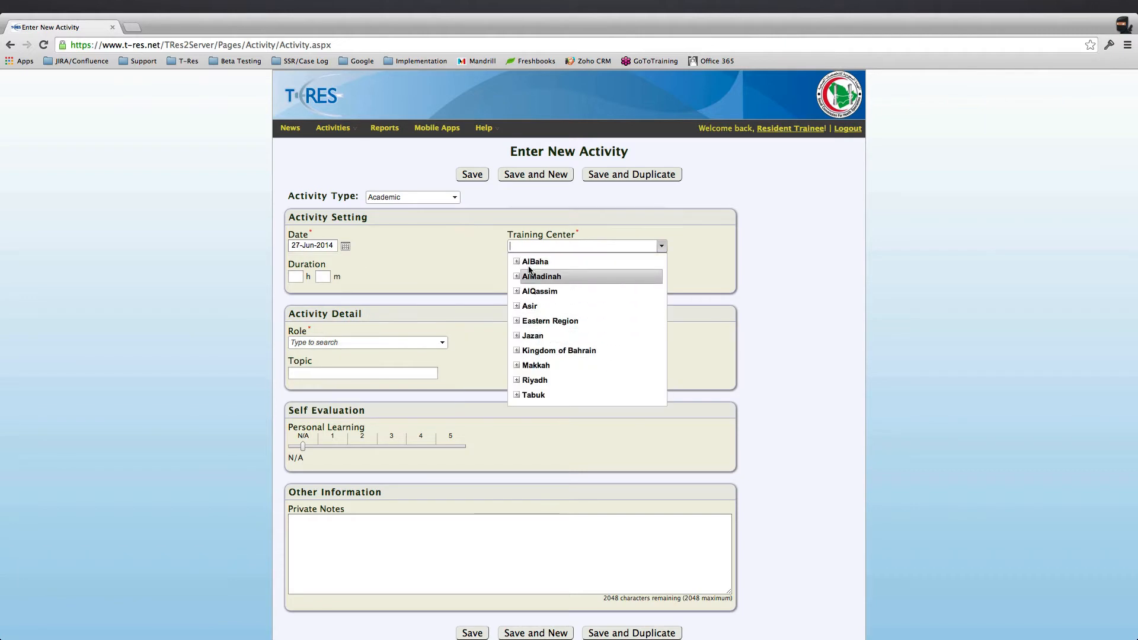
pyautogui.click(517, 263)
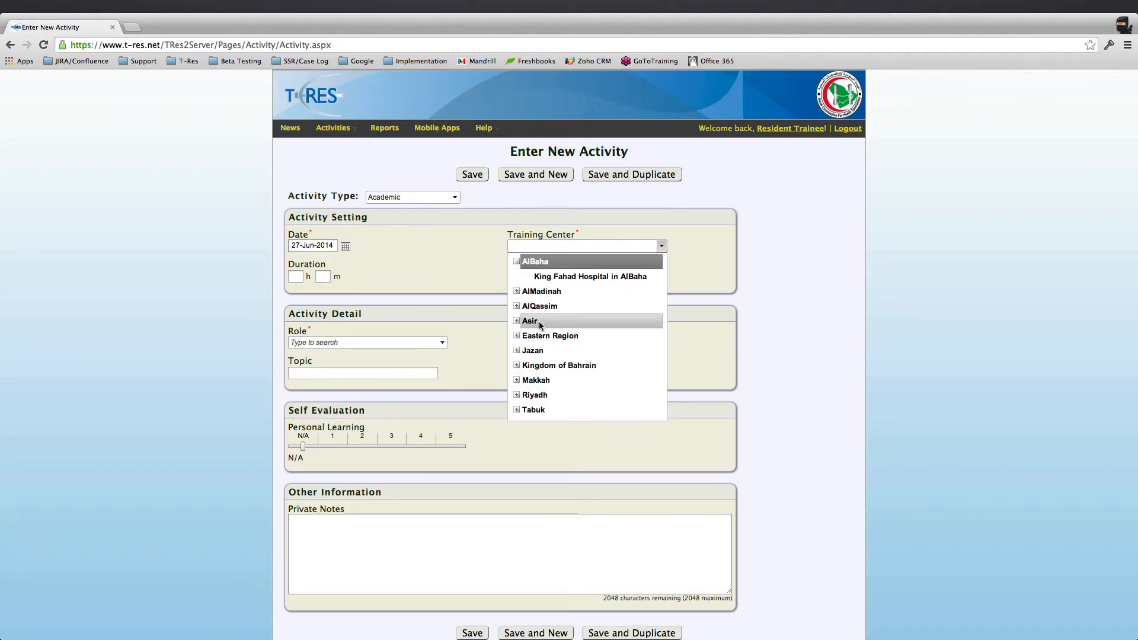
pyautogui.click(545, 278)
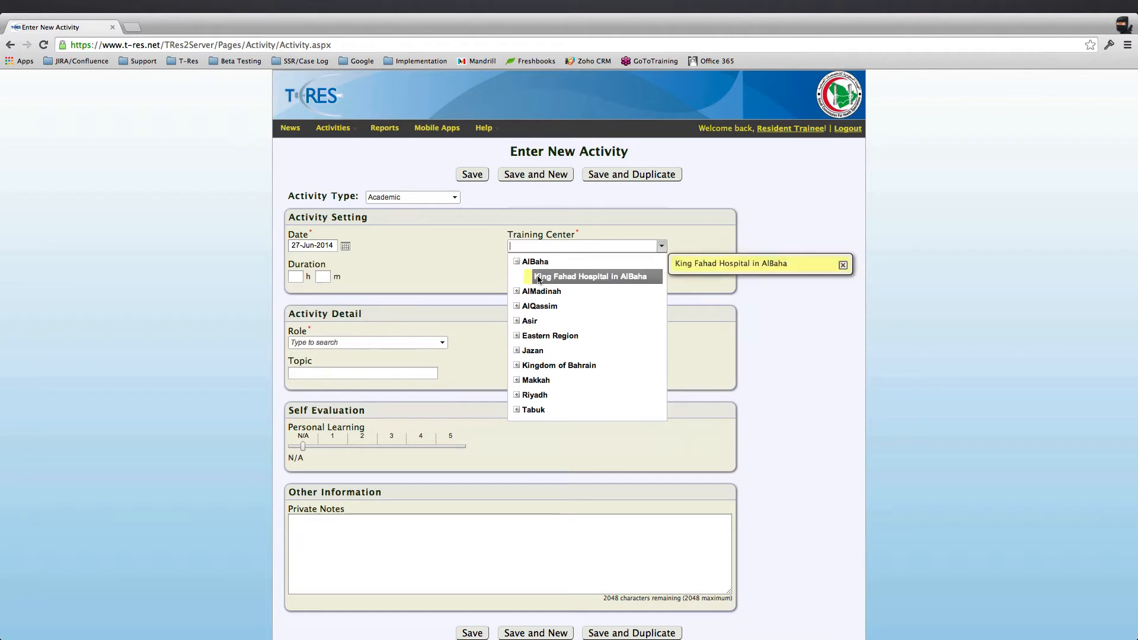
pyautogui.click(442, 268)
# Pick a duration of 2 hours 15 minutes from the preset values and clear it again
pyautogui.click(297, 298)
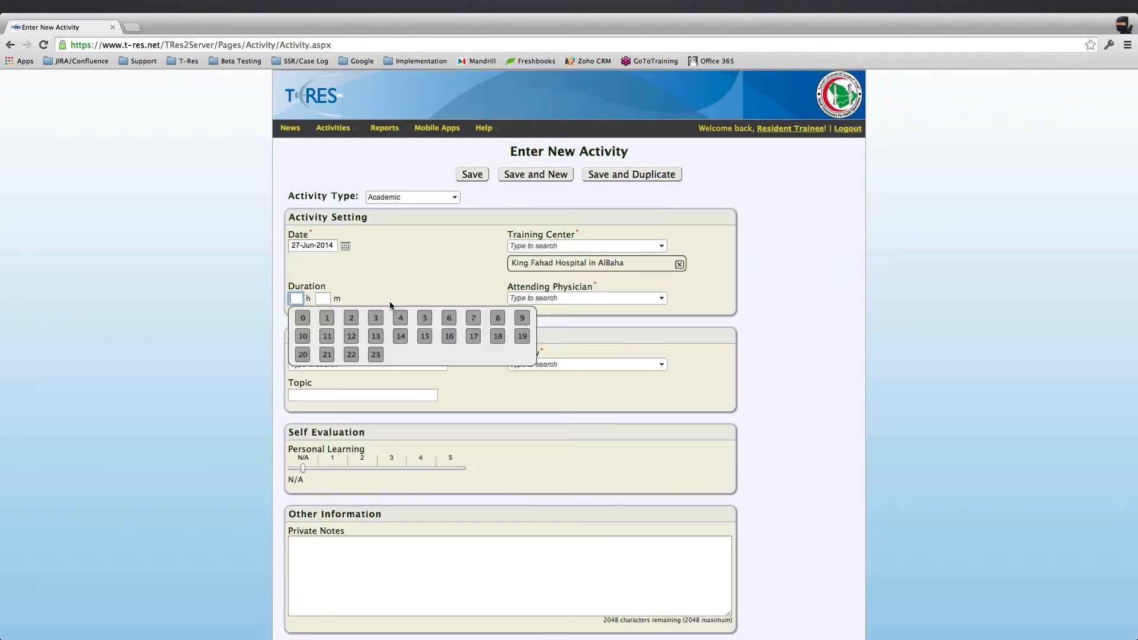
pyautogui.click(378, 293)
pyautogui.click(297, 298)
pyautogui.click(314, 299)
pyautogui.click(299, 298)
pyautogui.click(351, 318)
pyautogui.click(323, 298)
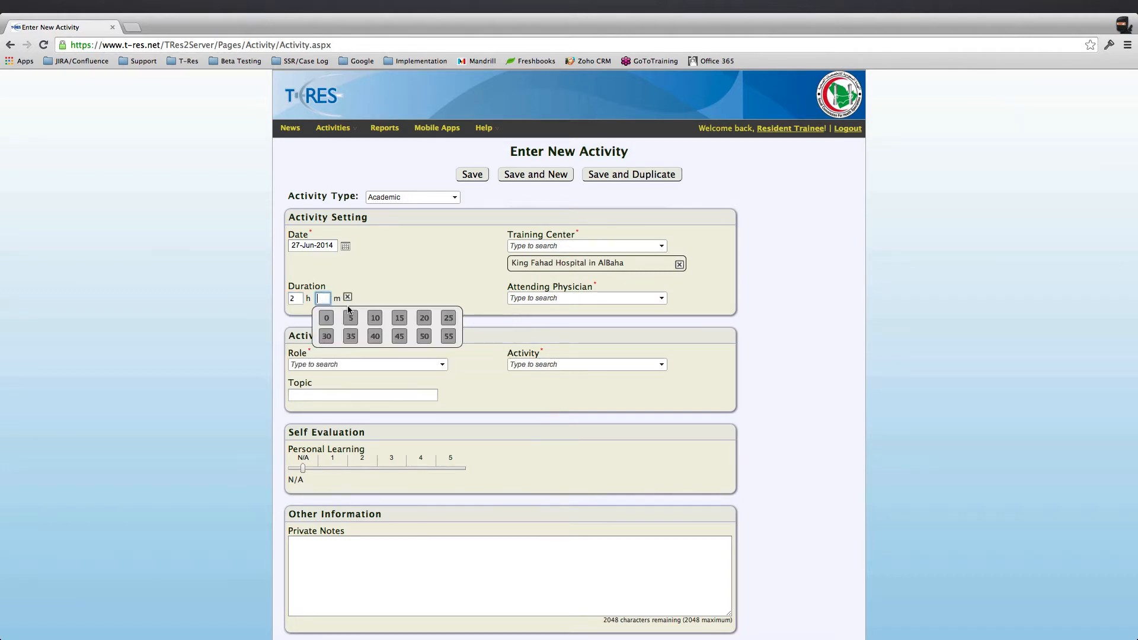
pyautogui.click(400, 318)
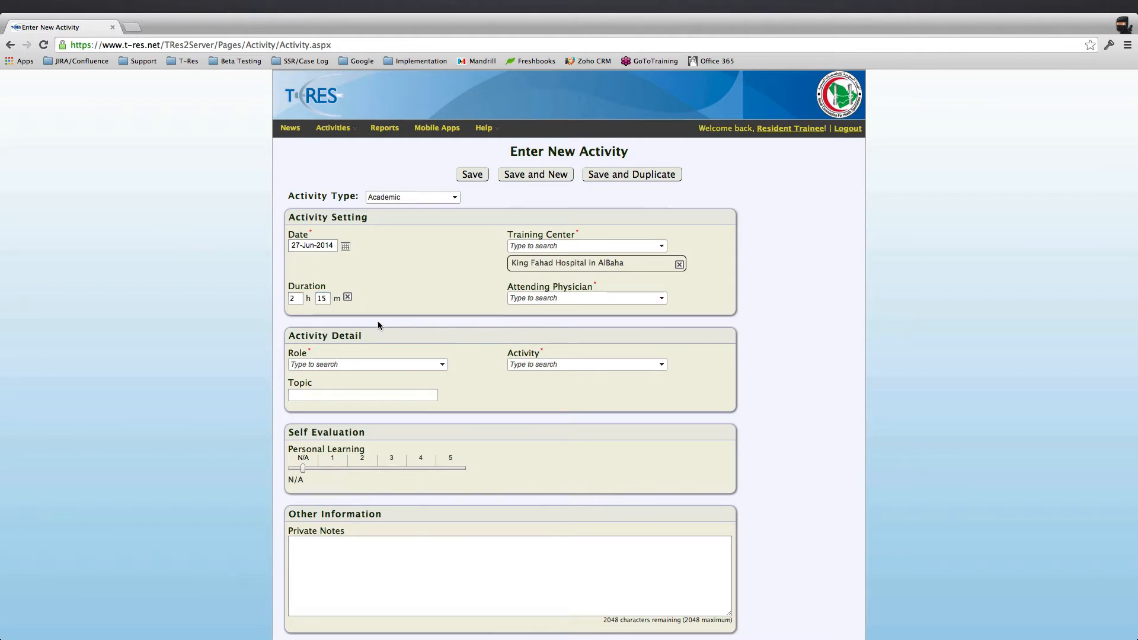
pyautogui.click(347, 297)
# Set the duration to 2 hours 15 minutes and choose the first listed attending physician
pyautogui.click(308, 297)
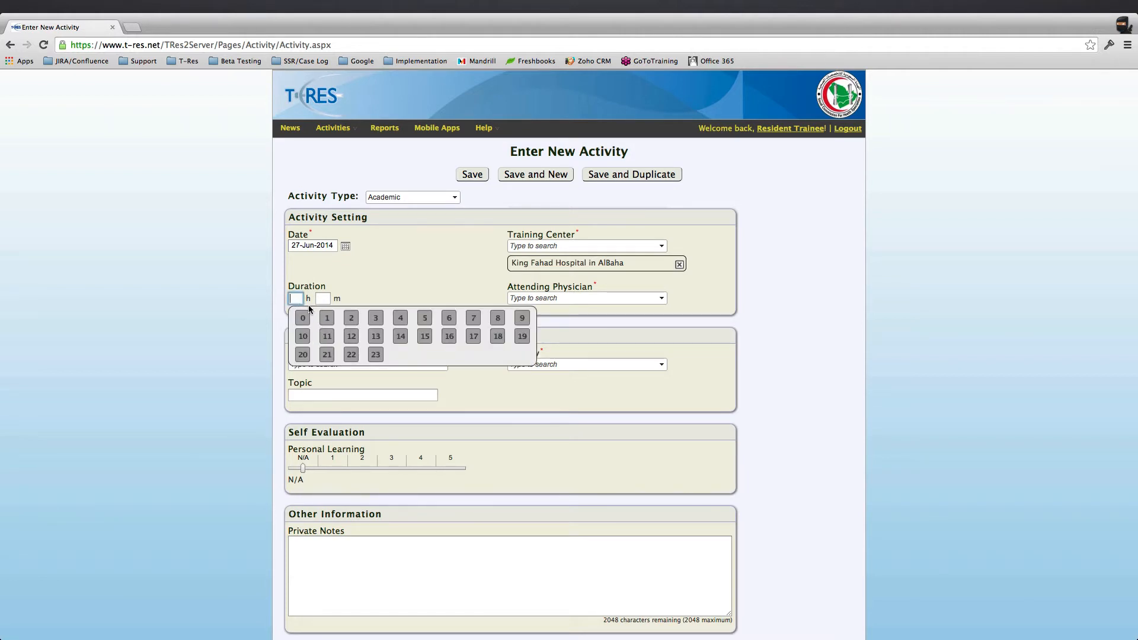
pyautogui.write('2')
pyautogui.click(323, 298)
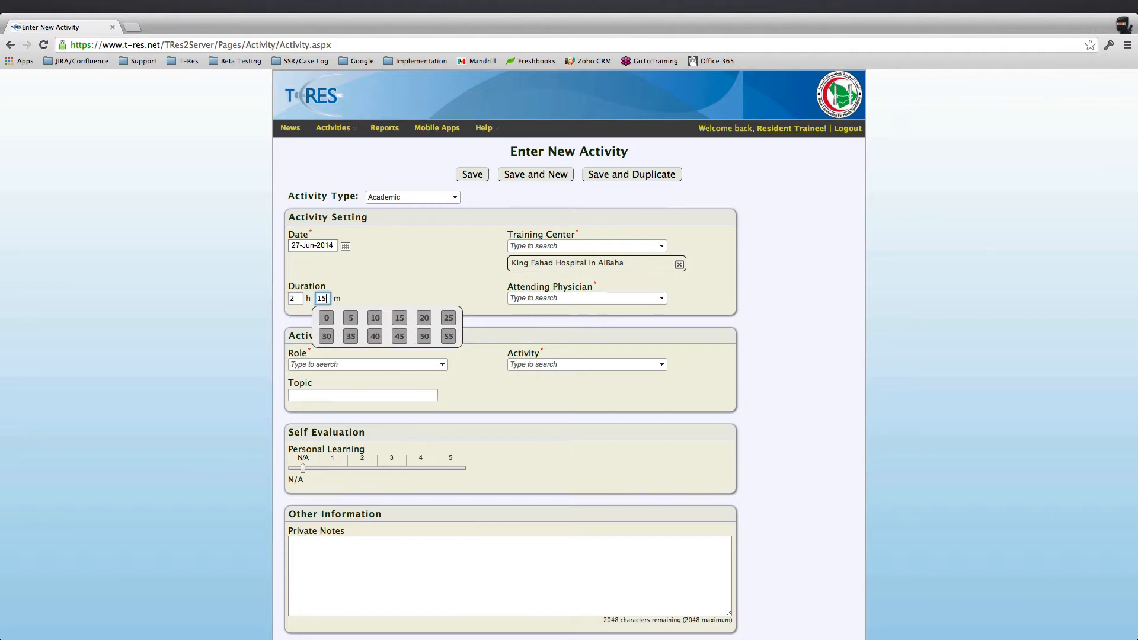
pyautogui.write('15')
pyautogui.click(488, 280)
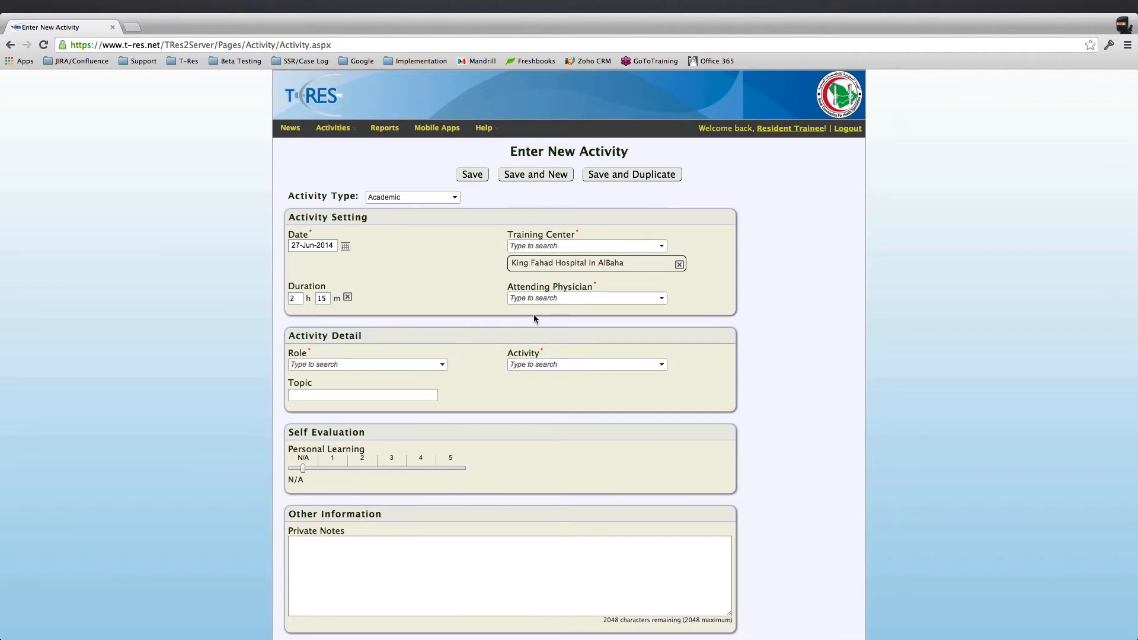
pyautogui.click(532, 298)
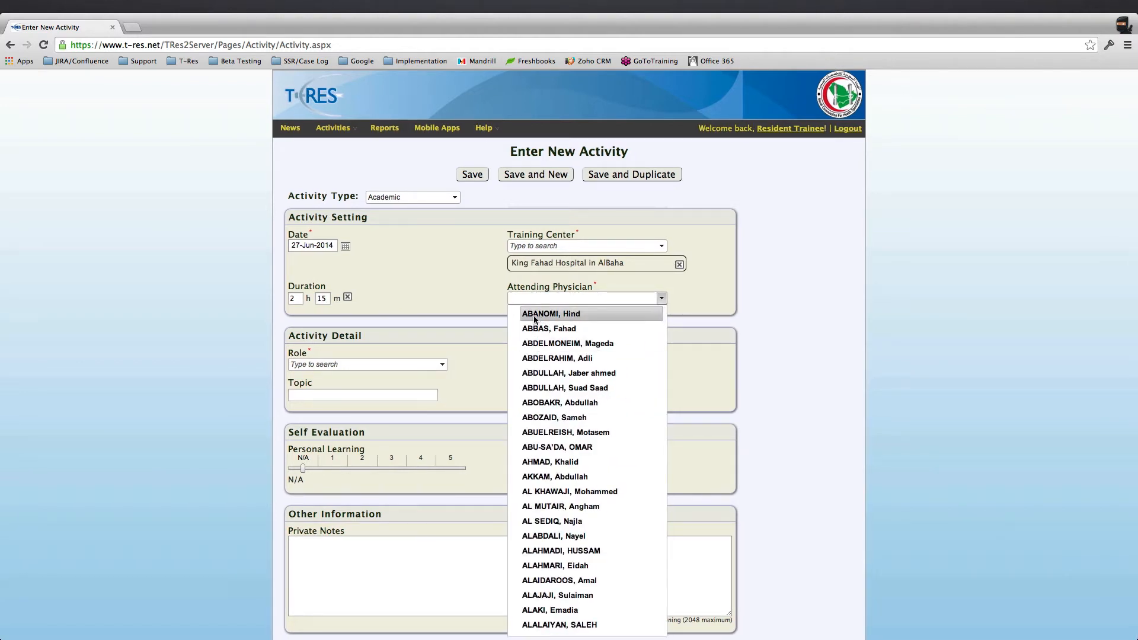
pyautogui.click(535, 319)
# Set the role to Attendee and the activity to Journal club in the activity details
pyautogui.click(414, 364)
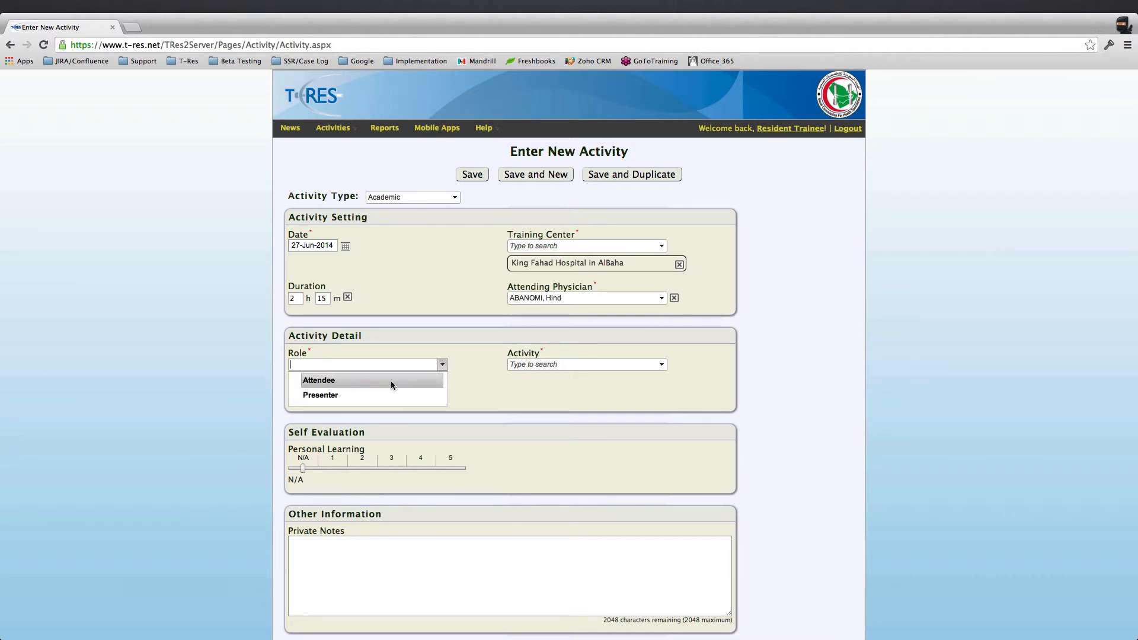
pyautogui.scroll(-1, 392, 382)
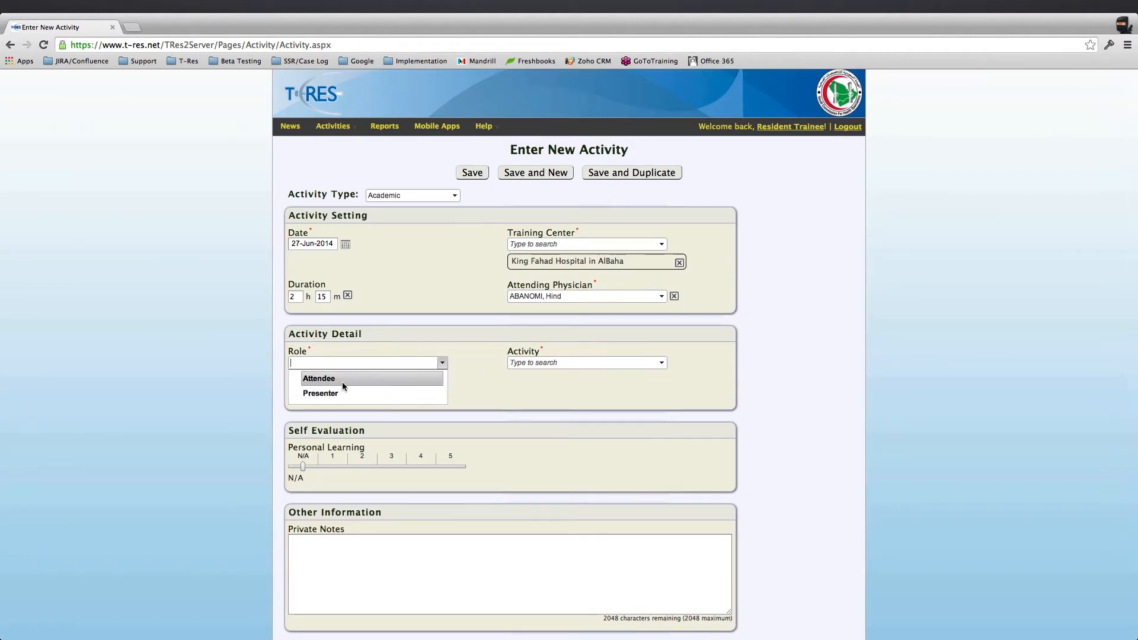
pyautogui.scroll(-1, 344, 383)
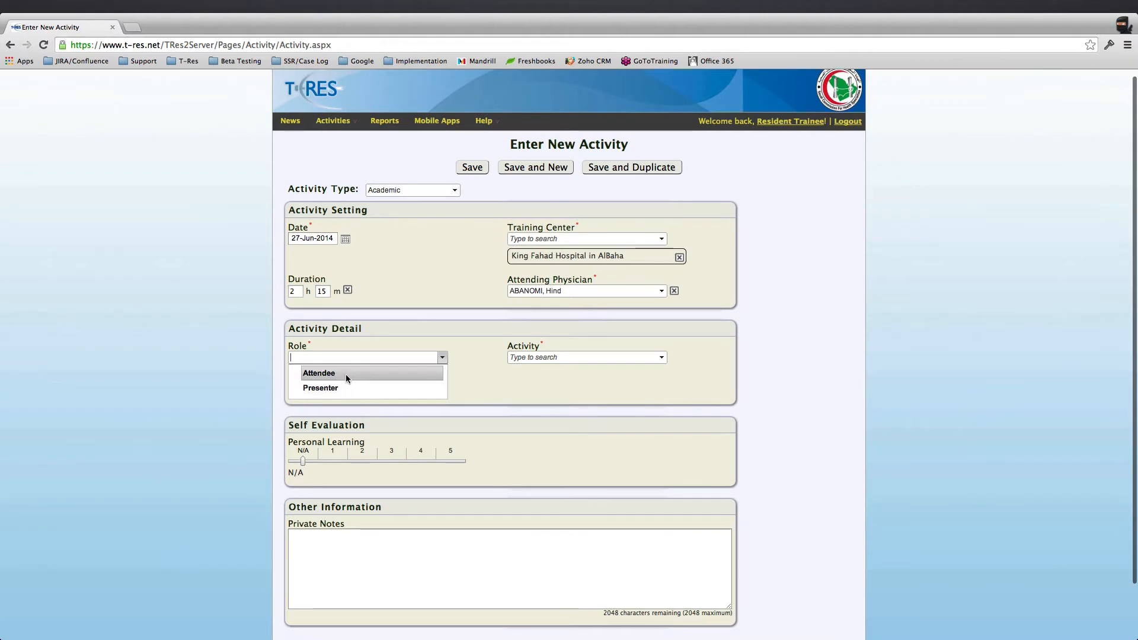
pyautogui.scroll(-1, 346, 374)
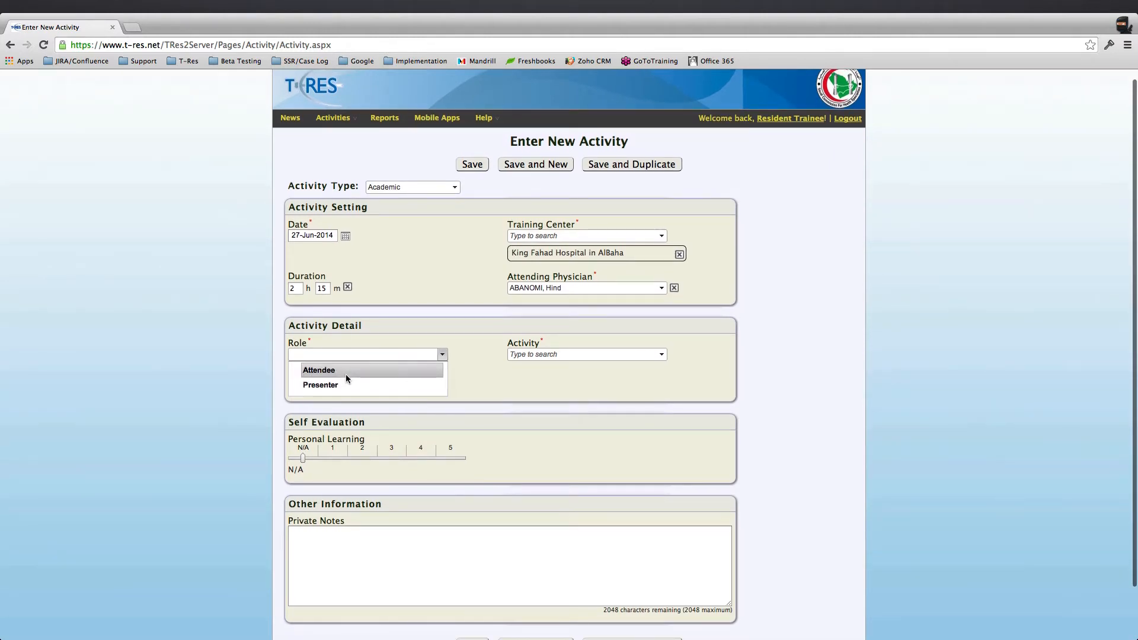
pyautogui.click(346, 374)
pyautogui.click(557, 354)
pyautogui.scroll(1, 557, 359)
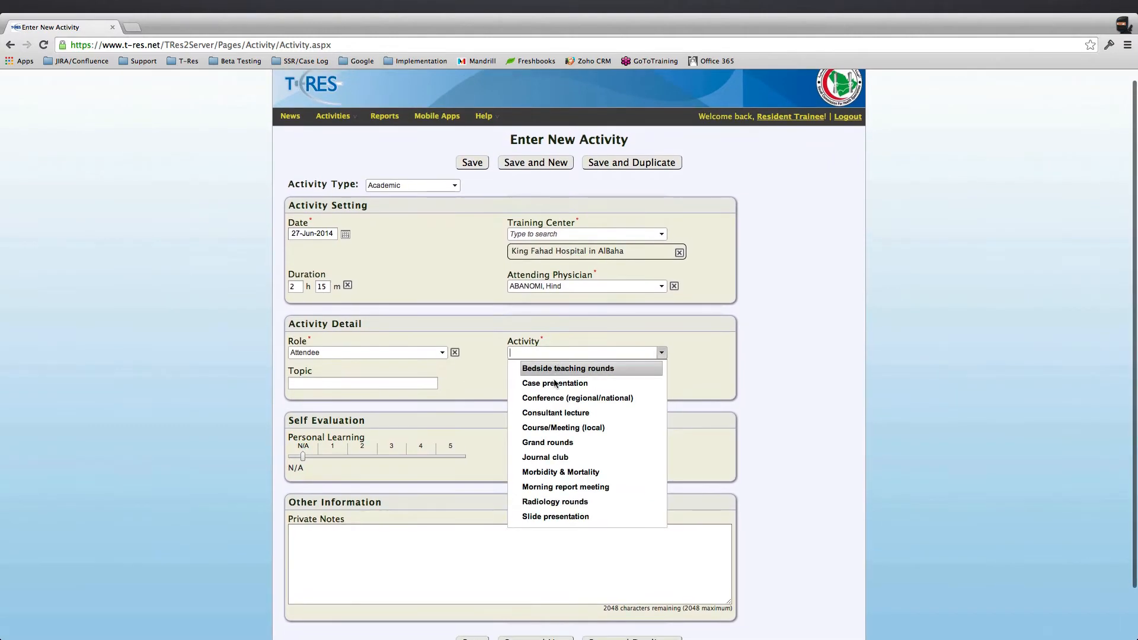
pyautogui.click(547, 459)
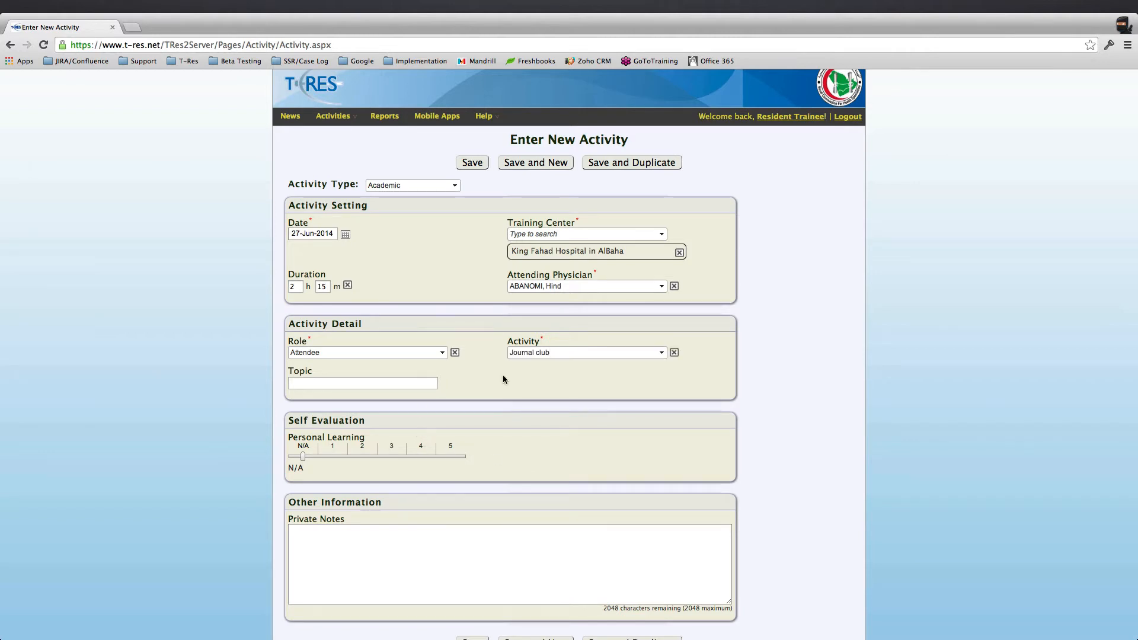
# Enter "Enter your topic here!" as the activity's topic
pyautogui.click(411, 384)
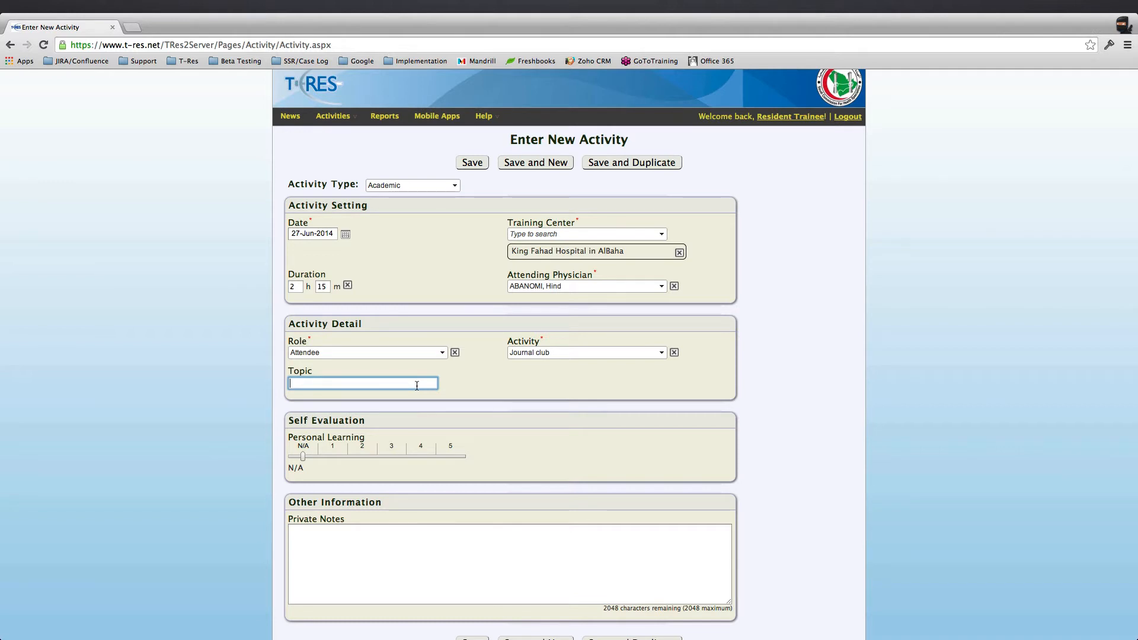
pyautogui.write('Enter your topic herew')
pyautogui.press('BackSpace')
pyautogui.write('!')
pyautogui.click(497, 459)
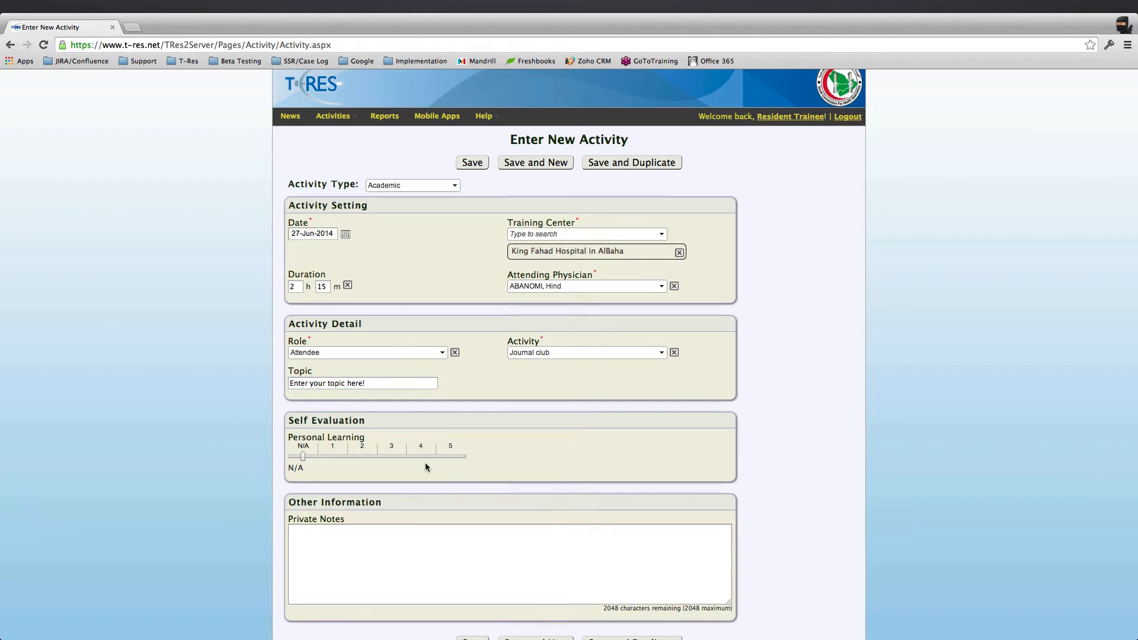
# Try ratings 3 and 4 for Personal Learning in the self evaluation and settle on 5
pyautogui.scroll(-2, 425, 462)
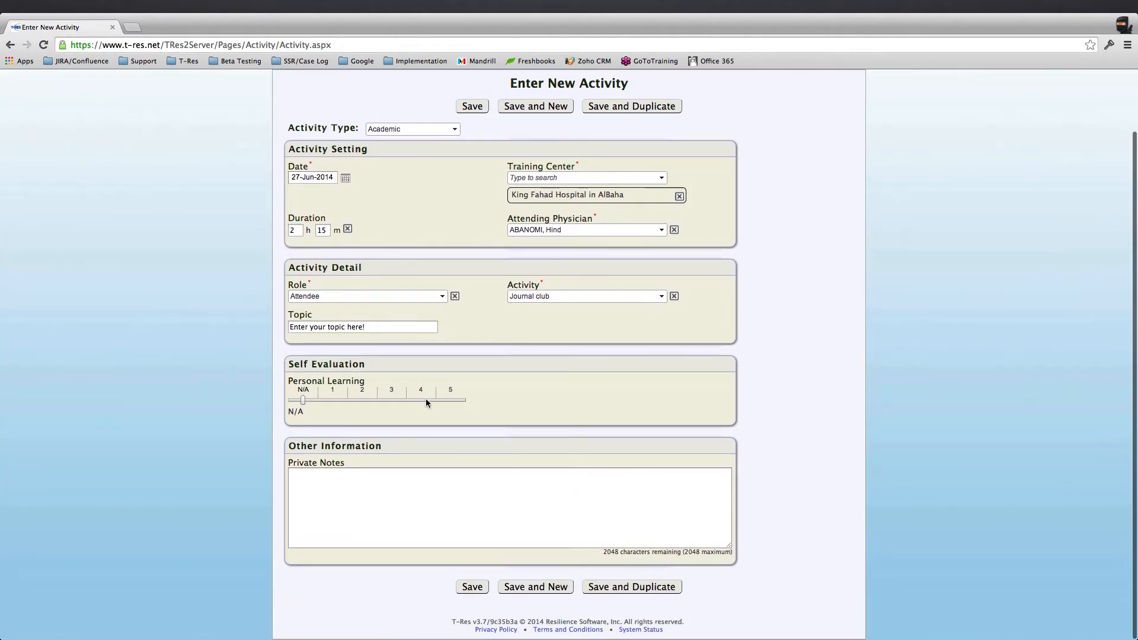
pyautogui.click(450, 400)
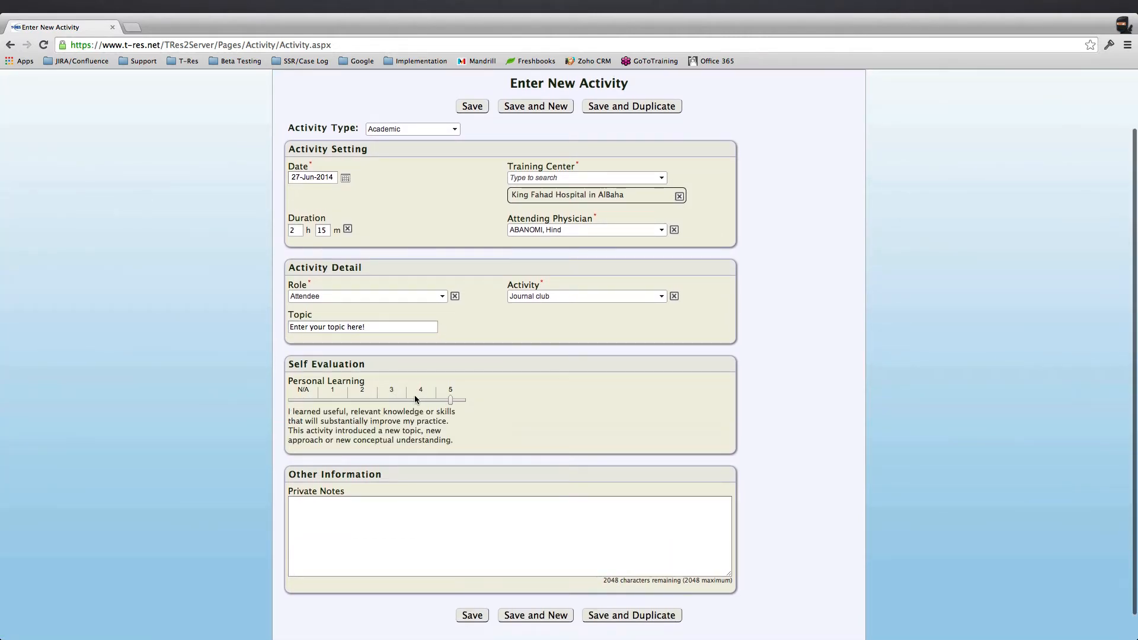
pyautogui.click(419, 400)
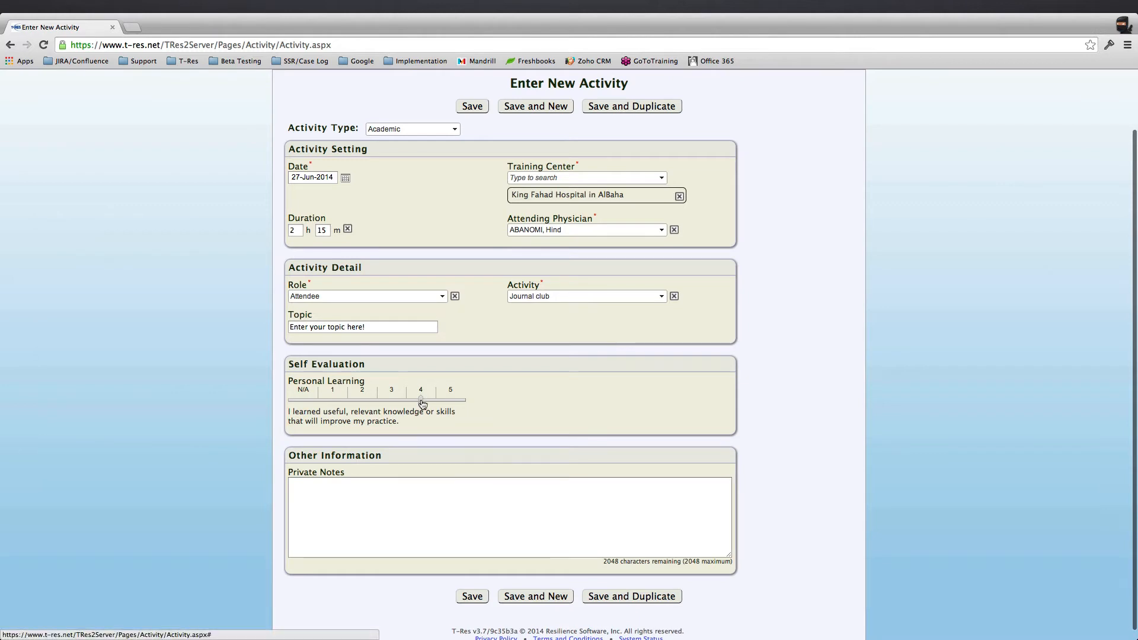
pyautogui.click(390, 399)
pyautogui.click(422, 400)
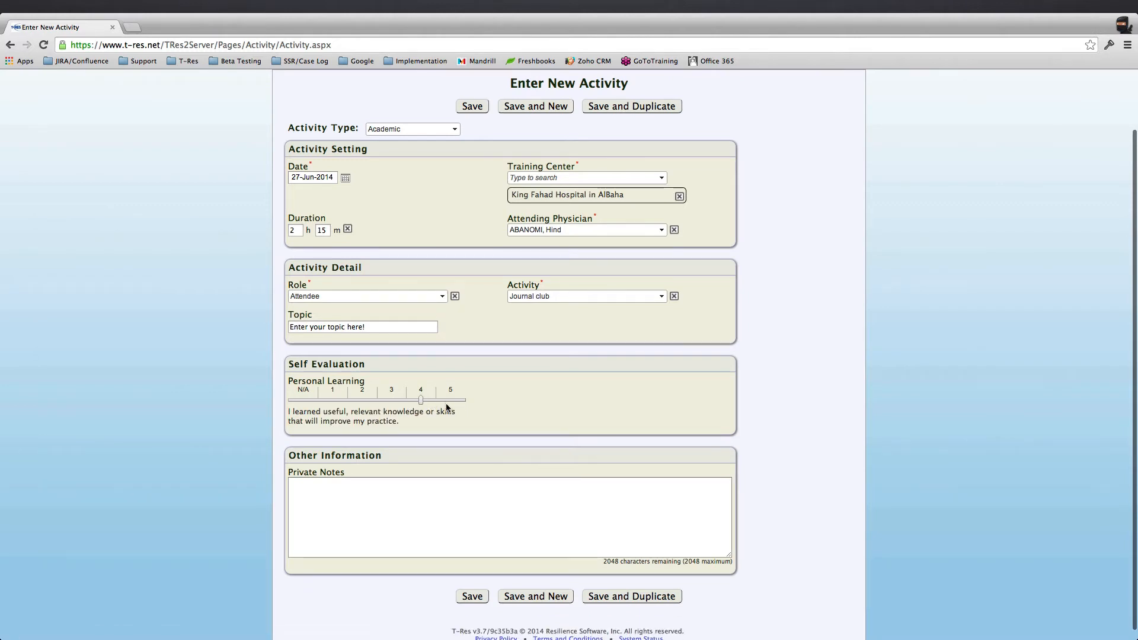
pyautogui.moveTo(420, 400); pyautogui.dragTo(466, 412)
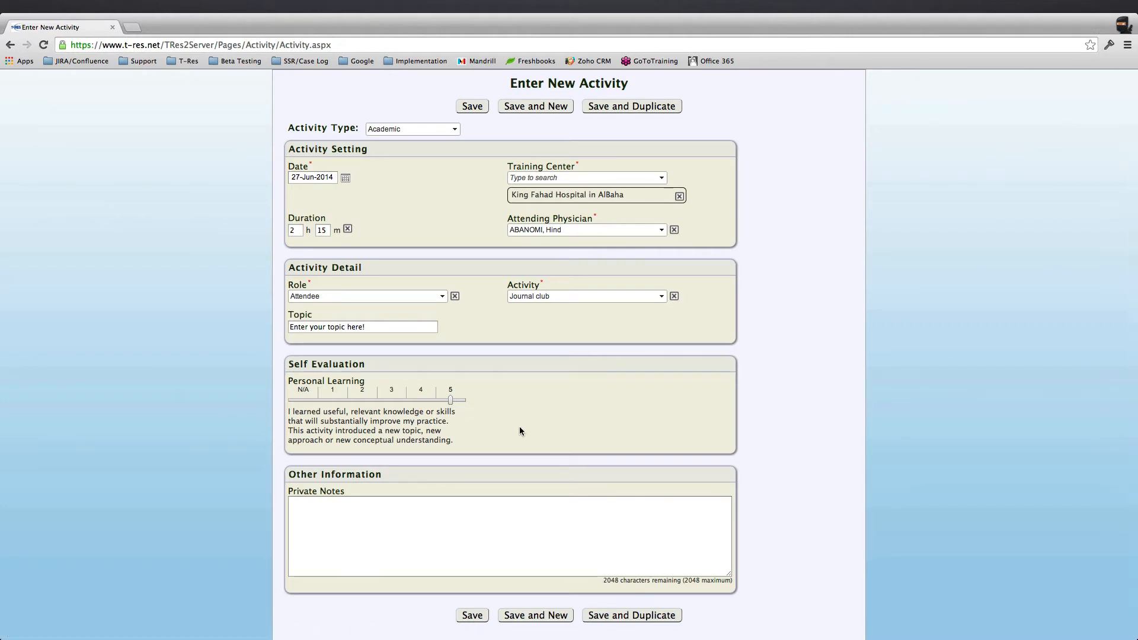
# Place the cursor in the empty Private Notes field and review the save options at the form's end
pyautogui.click(413, 558)
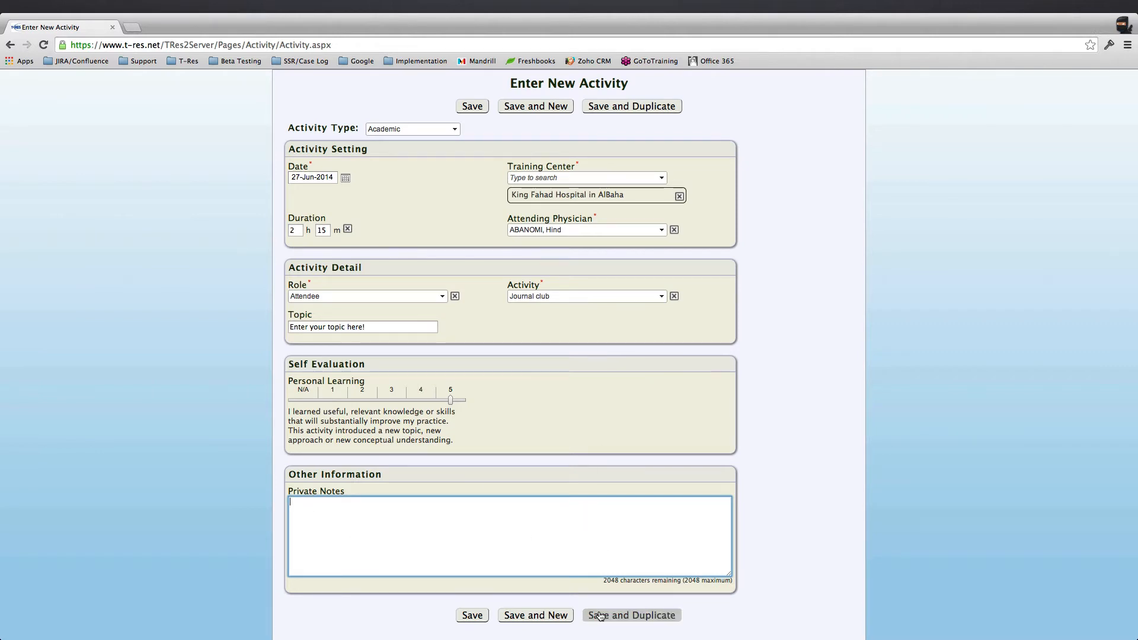
pyautogui.scroll(-1, 587, 612)
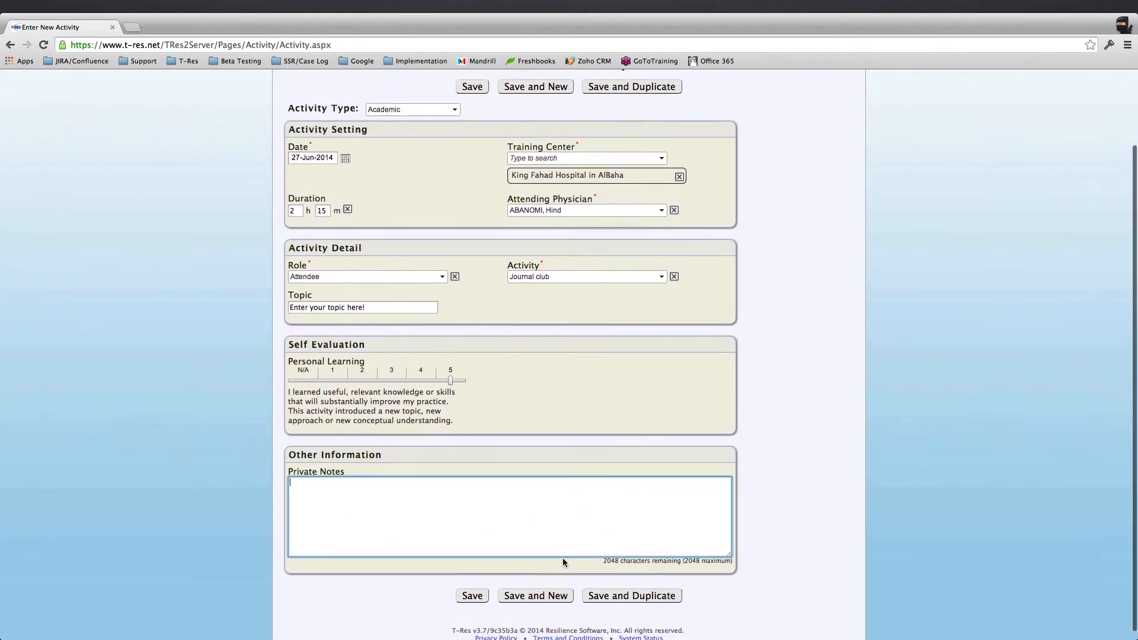
pyautogui.scroll(-1, 595, 564)
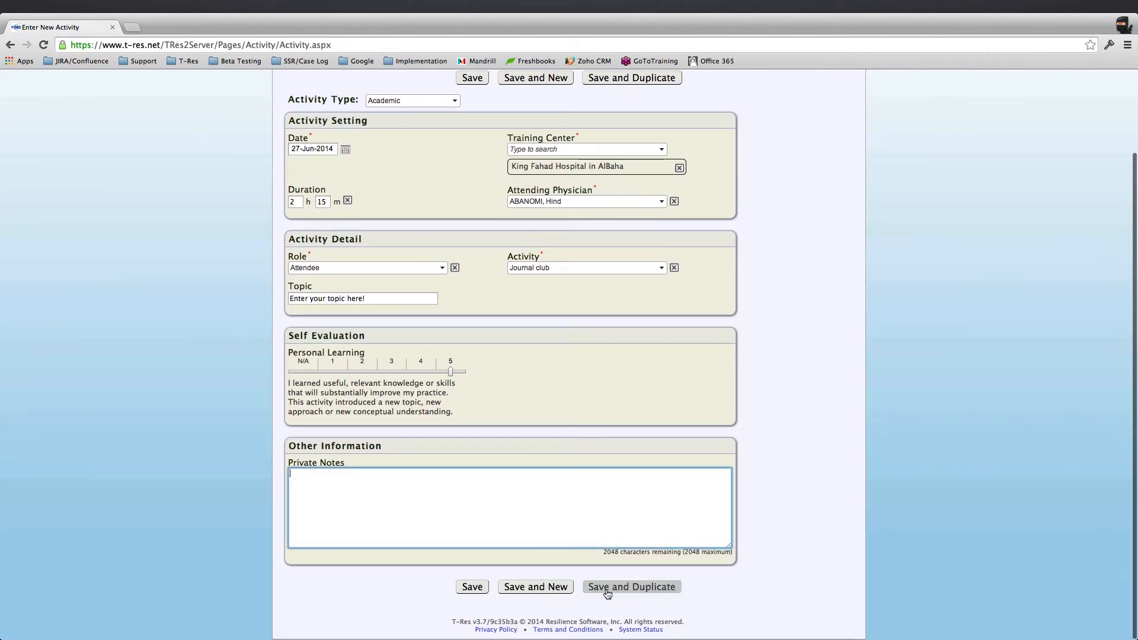
# Save the completed Academic activity and start a new activity entry
pyautogui.click(526, 592)
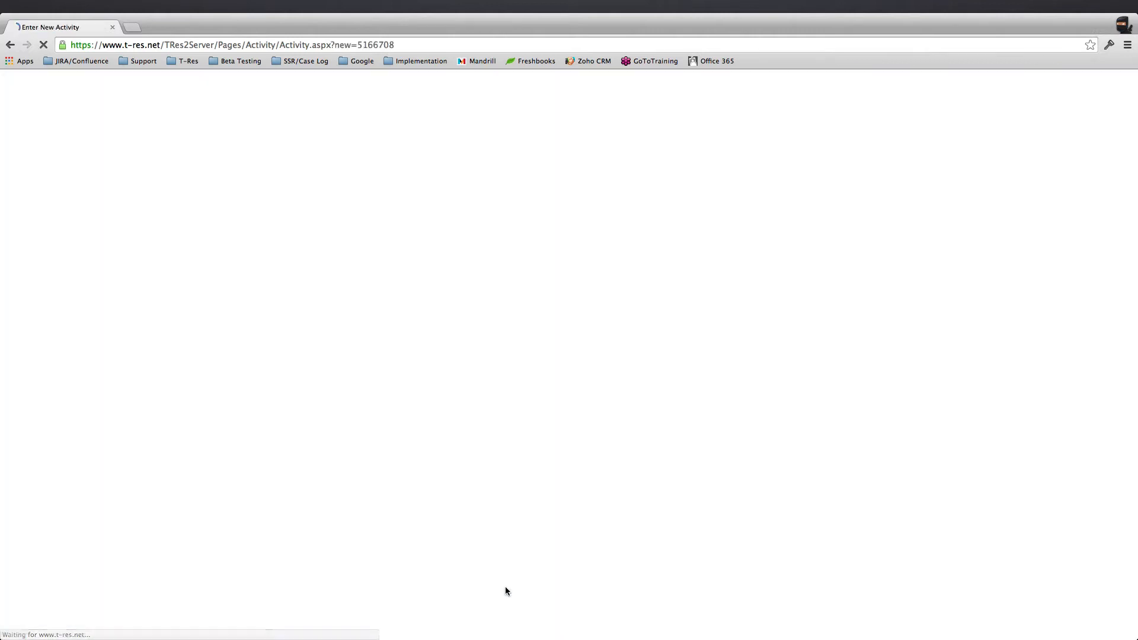
pyautogui.scroll(2, 506, 590)
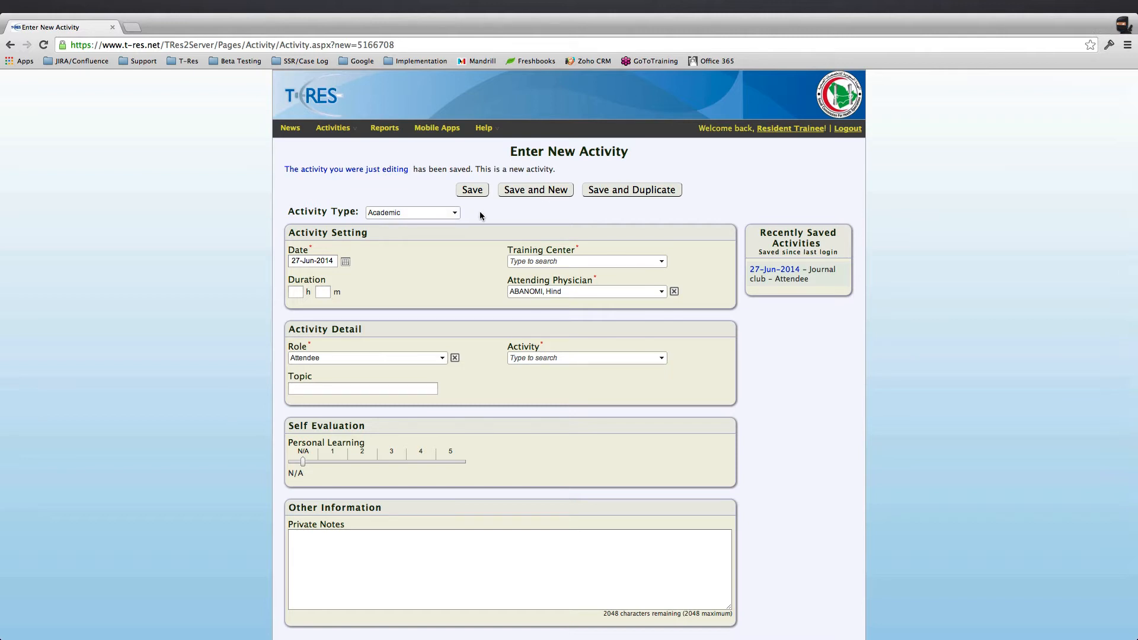
pyautogui.scroll(-2, 475, 255)
pyautogui.scroll(2, 475, 259)
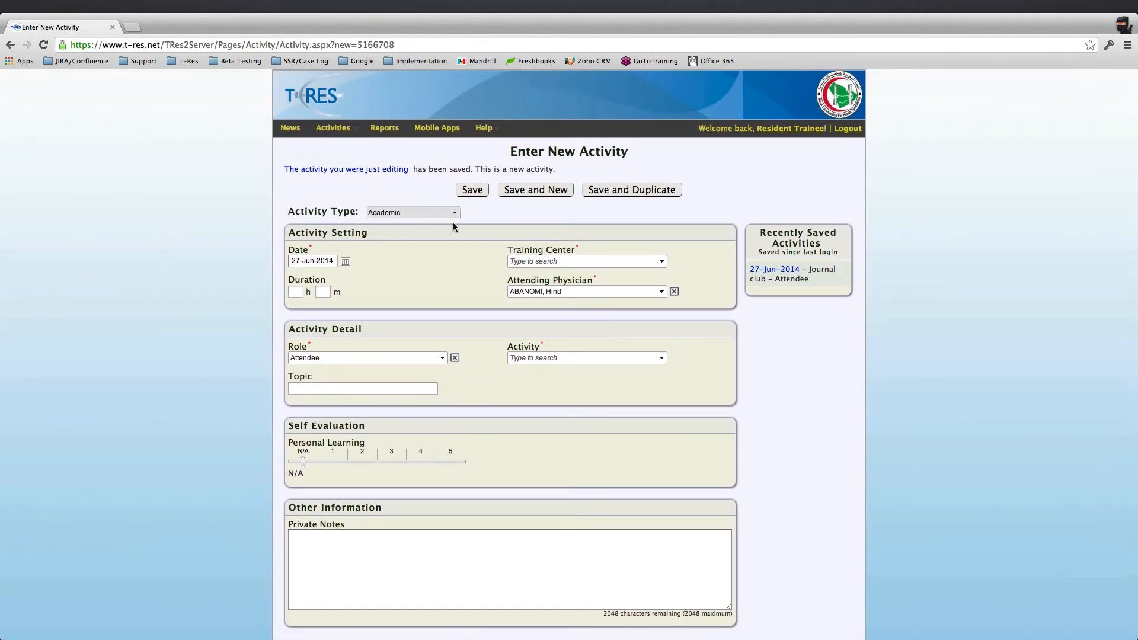
# Change the new entry's activity type from Academic to Evaluation
pyautogui.scroll(-1, 453, 249)
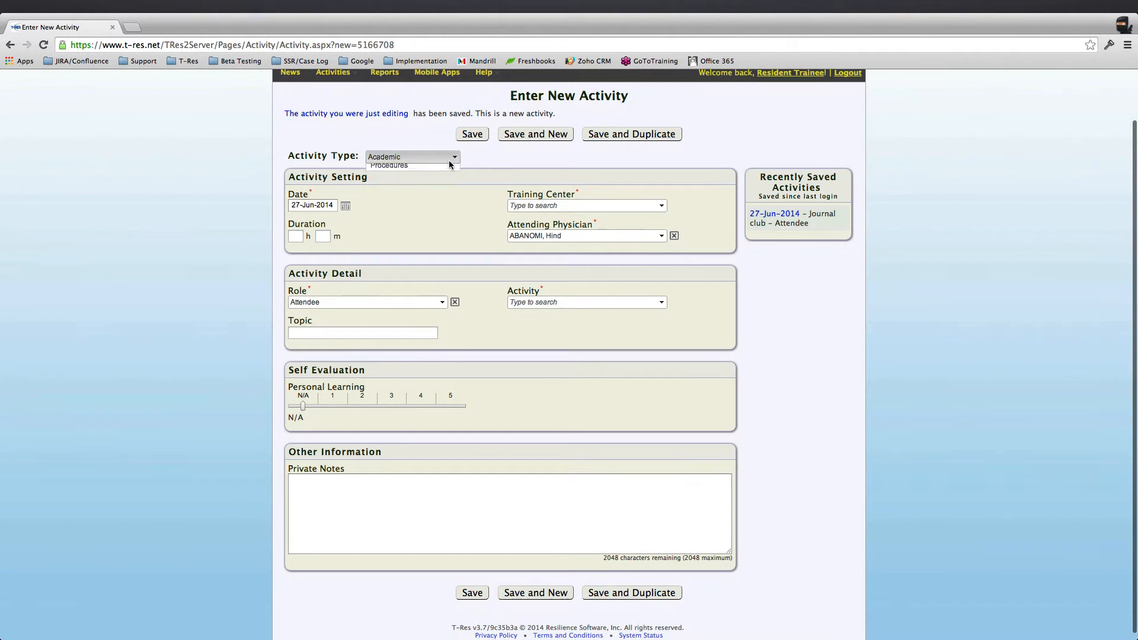
pyautogui.click(449, 159)
pyautogui.click(406, 181)
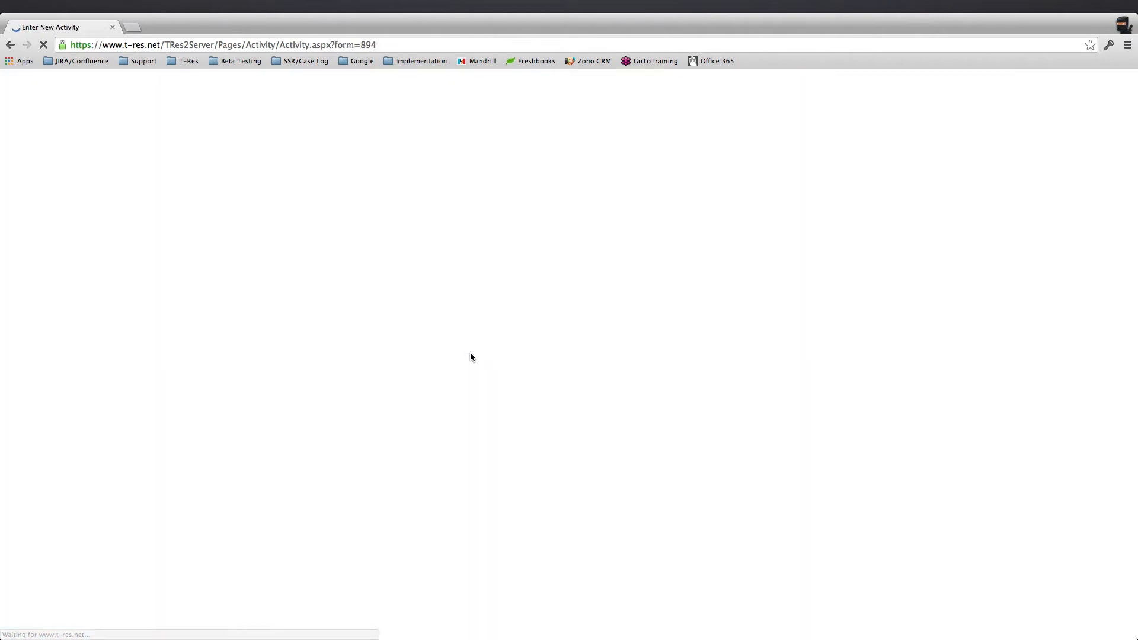
# Set the training center to King Fahad Hospital in AlBaha, found under the AlBaha region
pyautogui.scroll(-1, 487, 330)
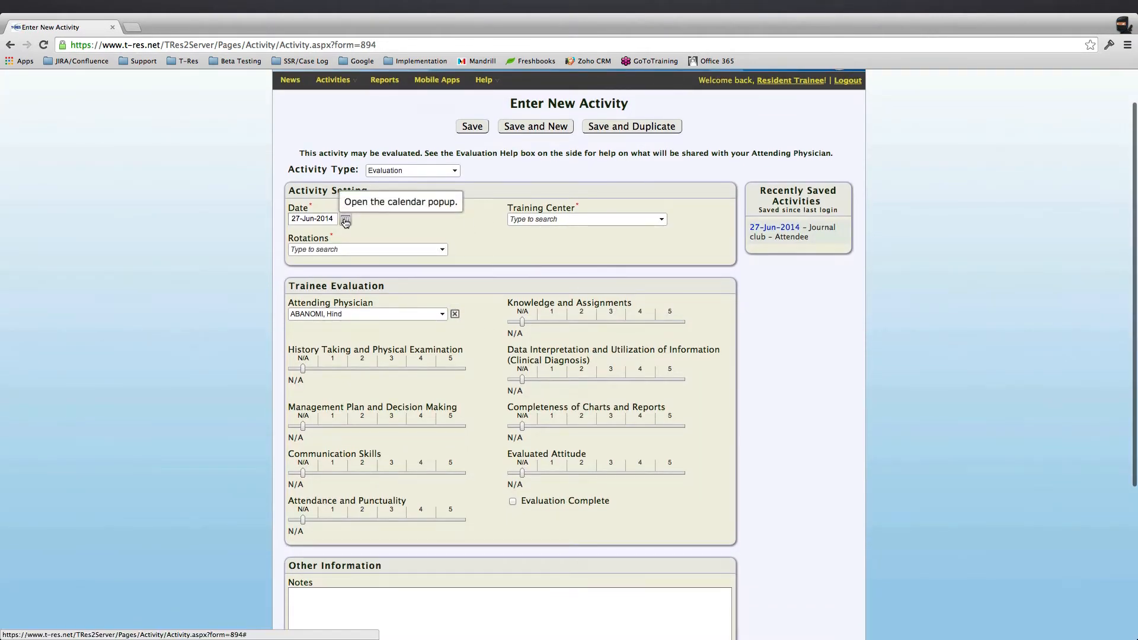
pyautogui.click(524, 219)
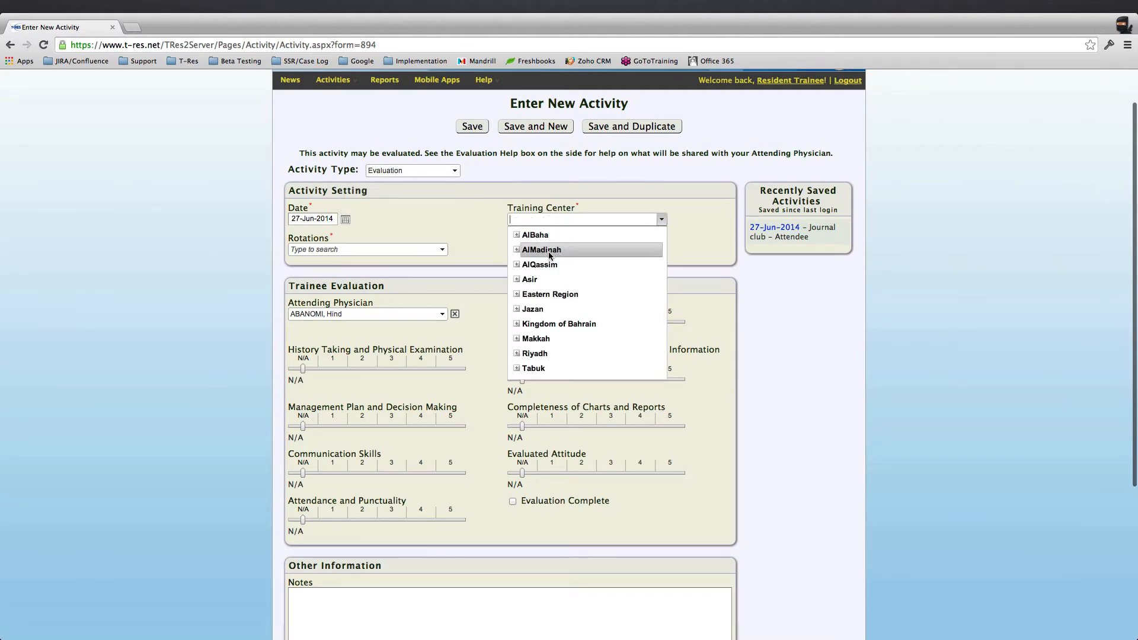
pyautogui.click(516, 235)
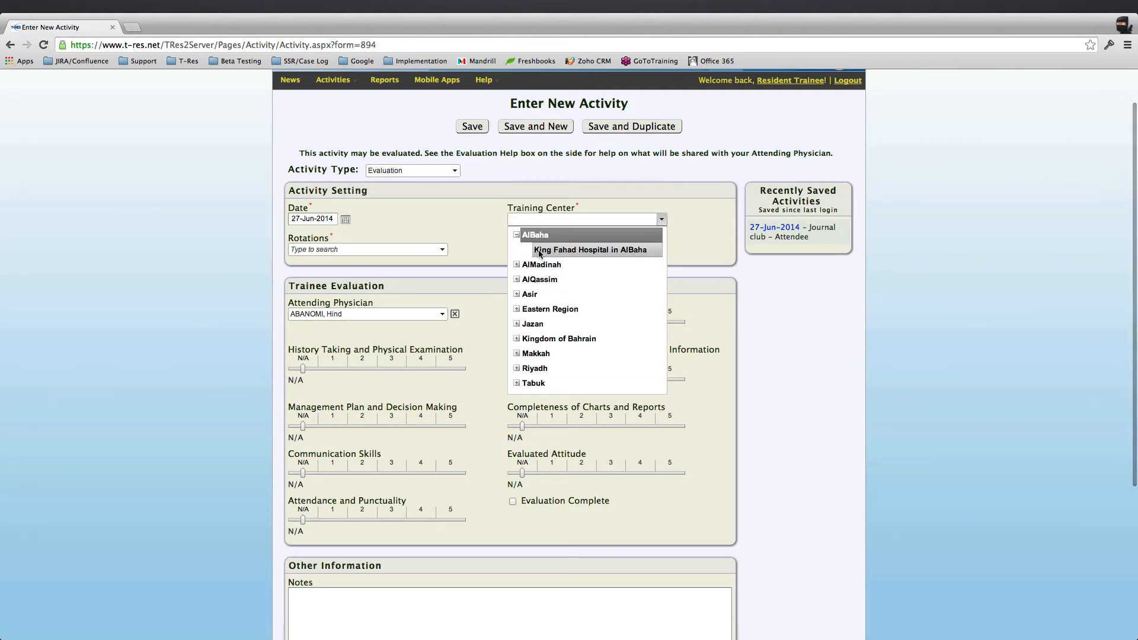
pyautogui.click(528, 250)
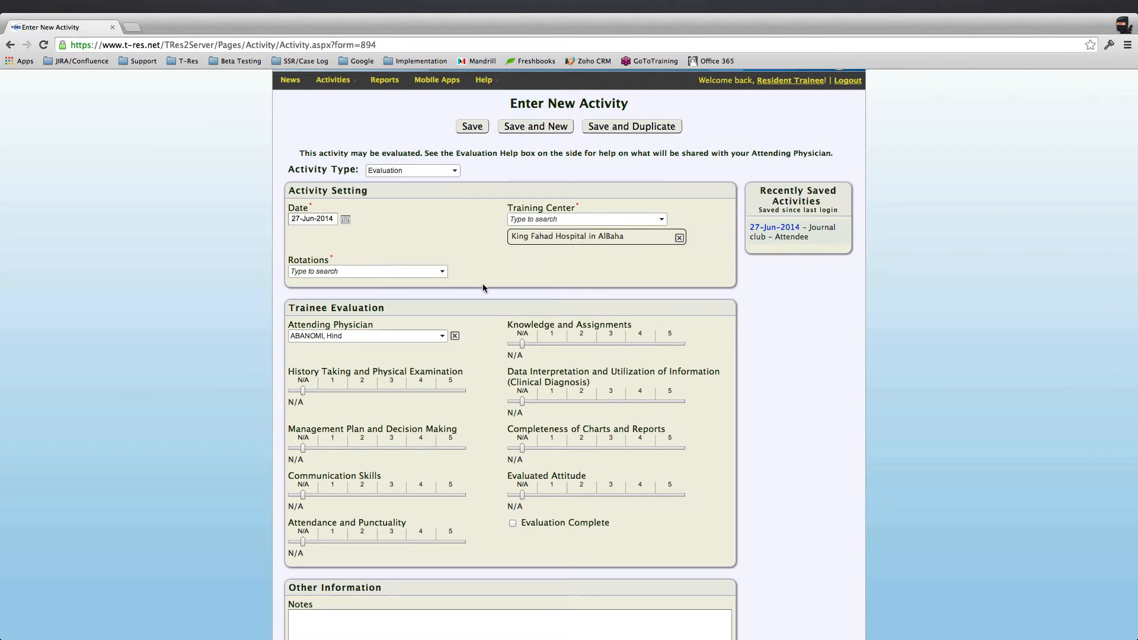
# Look through the available rotations and choose Pediatric neurology
pyautogui.click(442, 272)
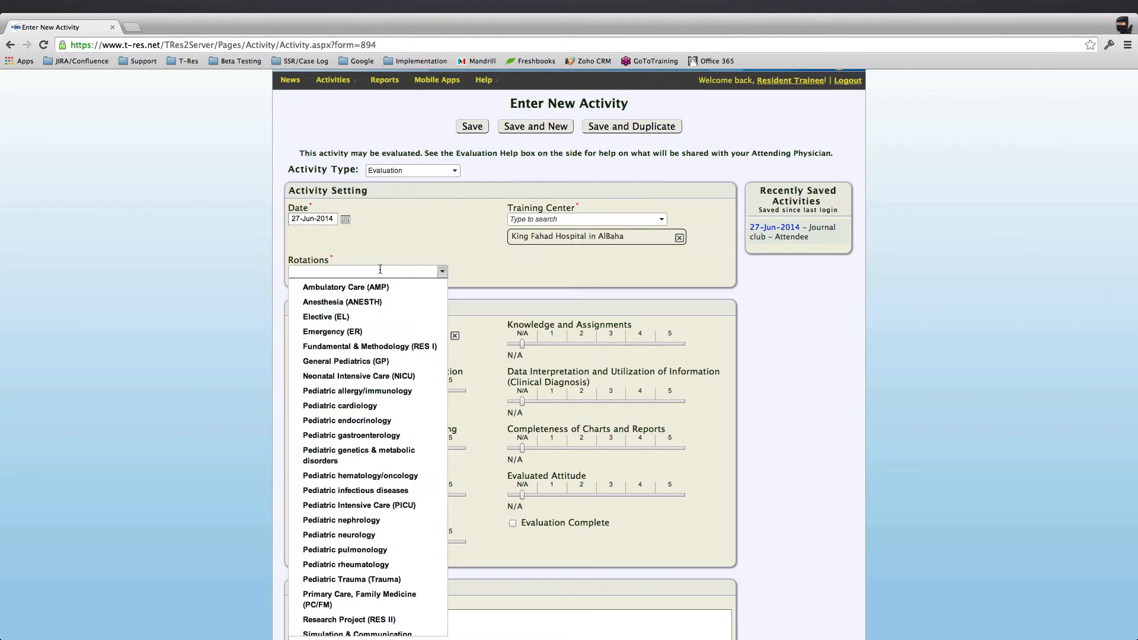
pyautogui.scroll(-3, 402, 498)
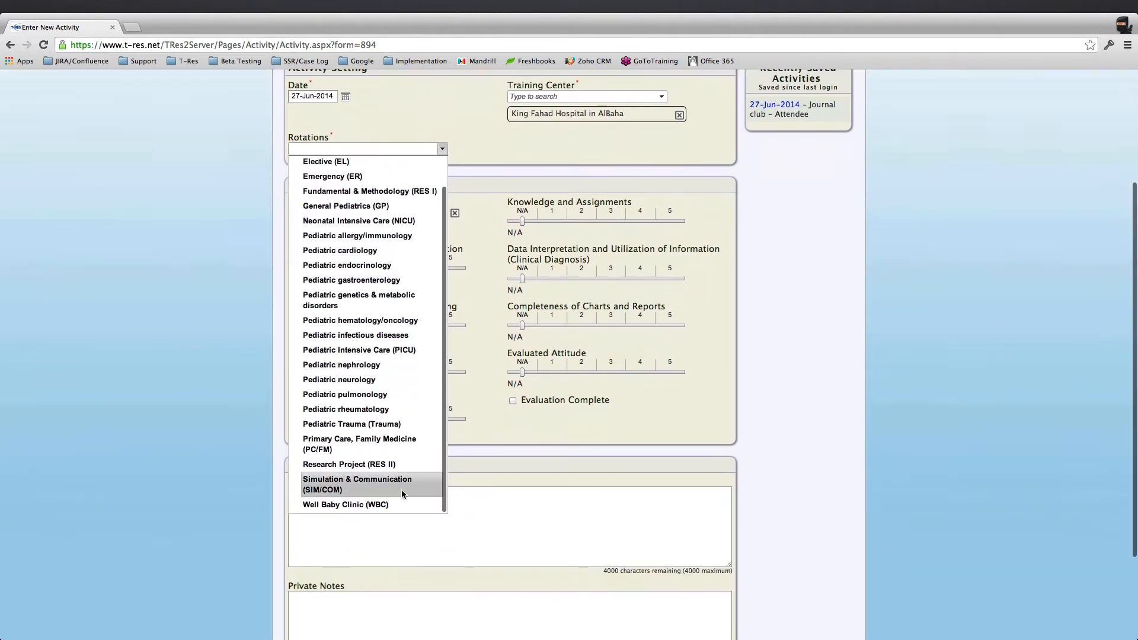
pyautogui.scroll(4, 362, 468)
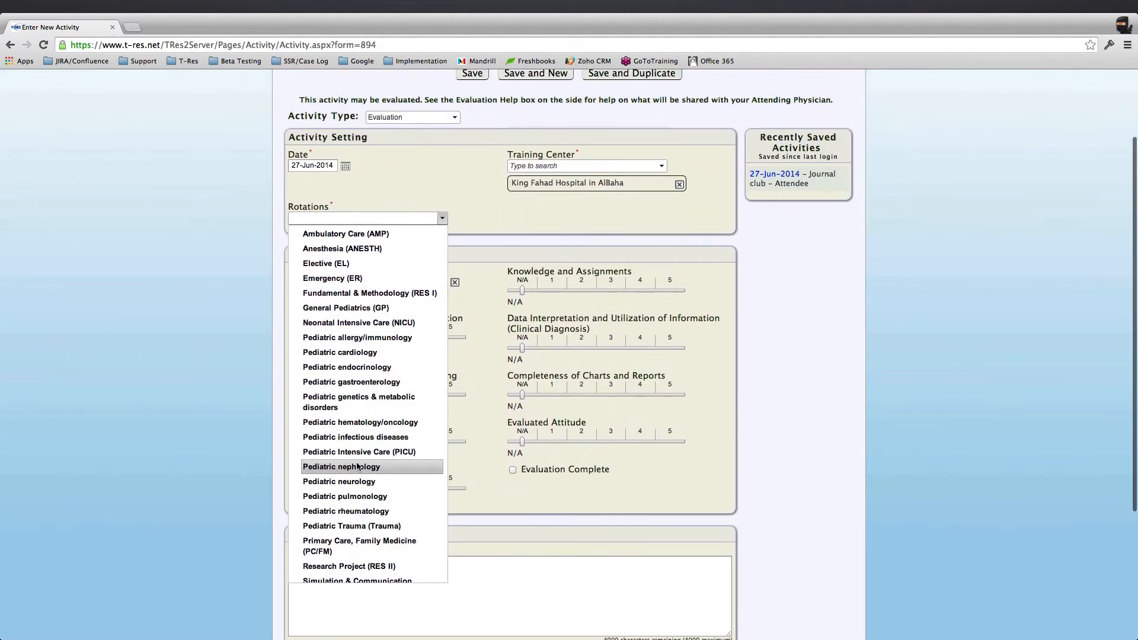
pyautogui.click(332, 483)
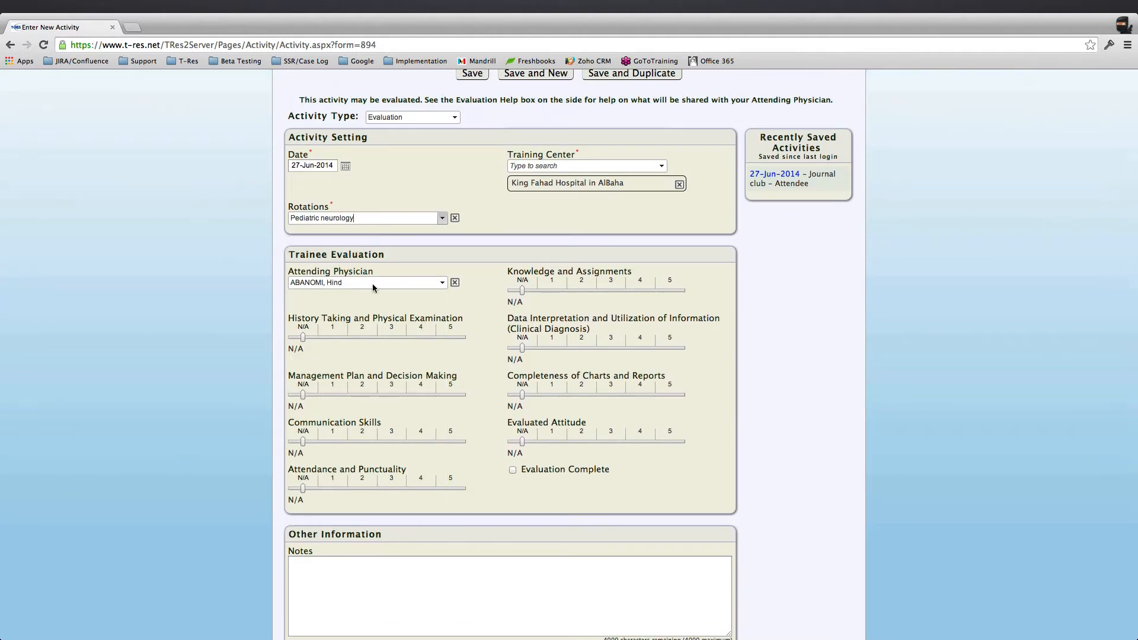
# Browse the list of rotations again without changing the choice, and clear the selected rotation
pyautogui.click(442, 217)
pyautogui.scroll(-2, 415, 515)
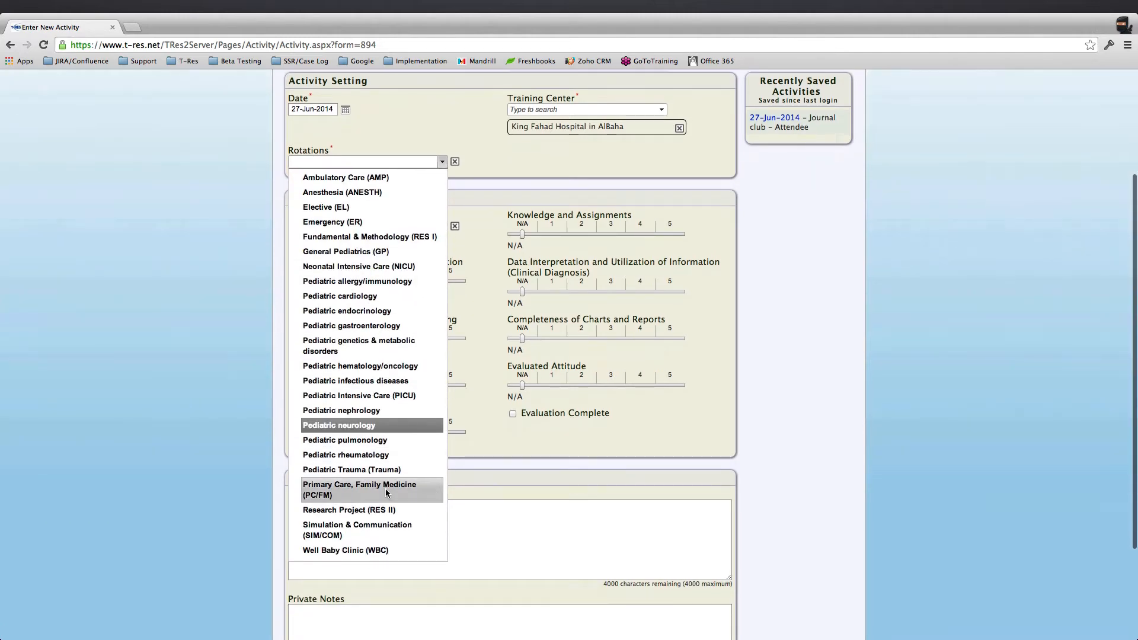
pyautogui.scroll(4, 385, 488)
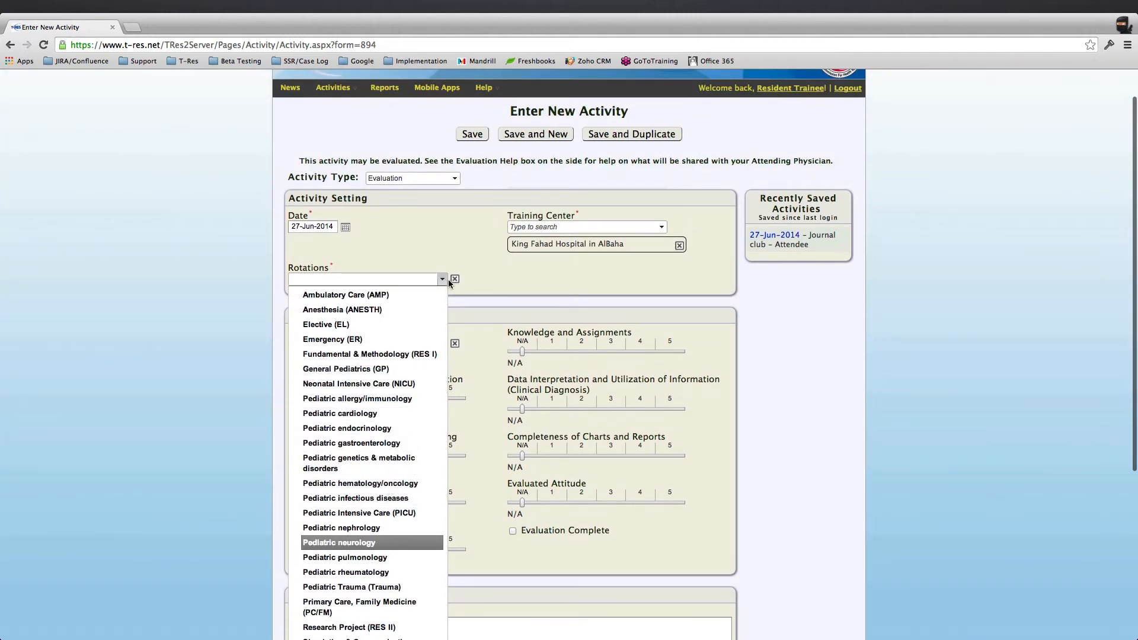
pyautogui.scroll(-2, 415, 402)
pyautogui.scroll(2, 323, 380)
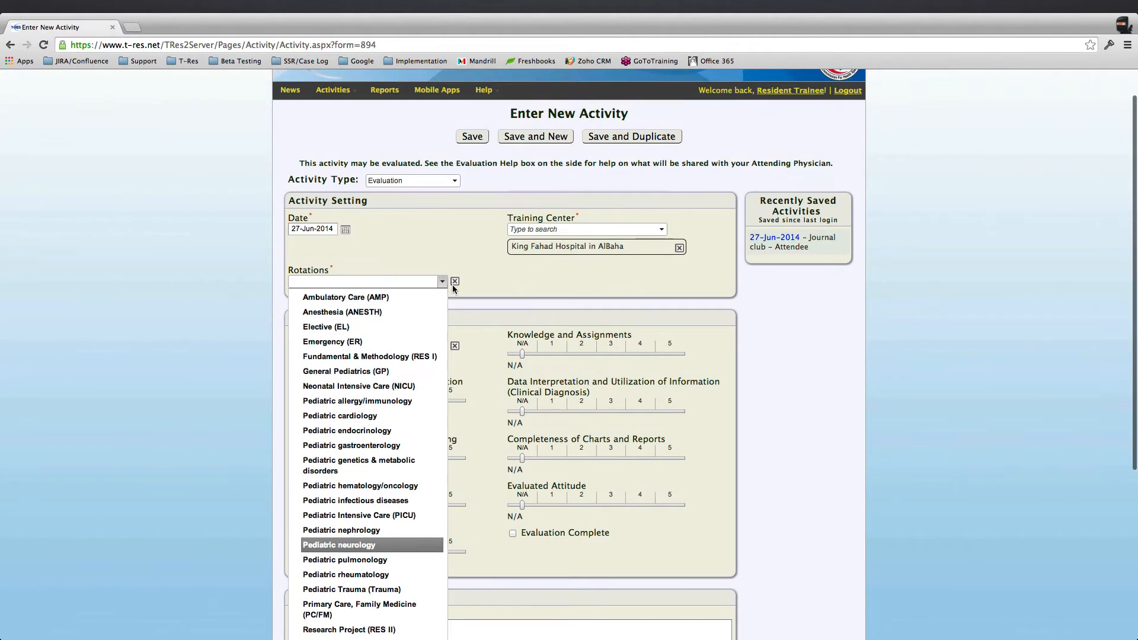
pyautogui.click(478, 288)
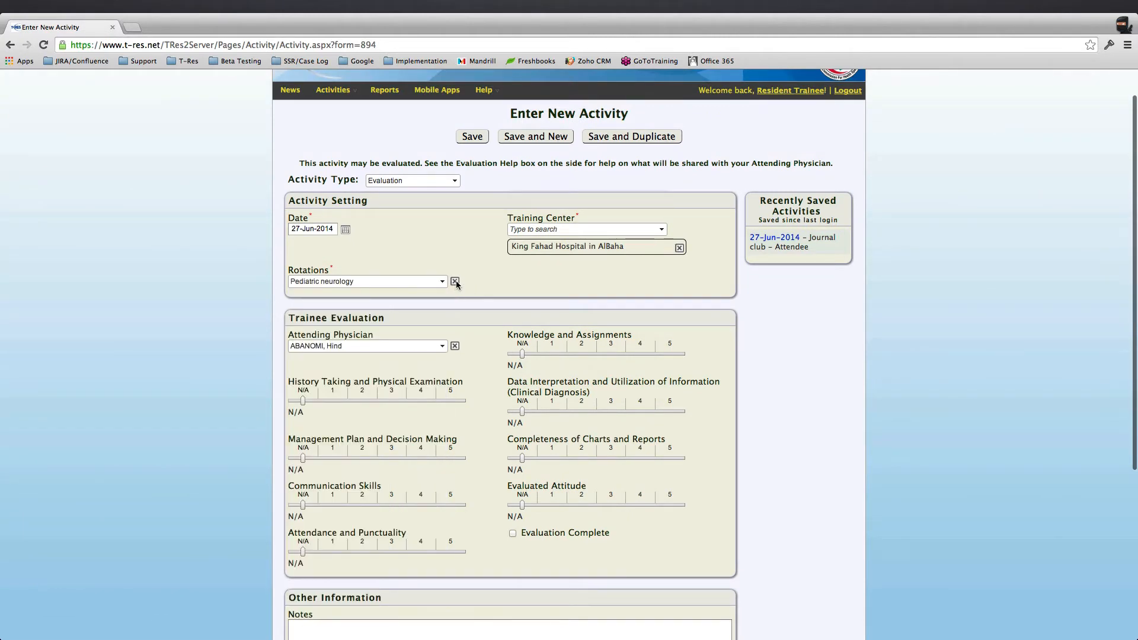
pyautogui.click(455, 282)
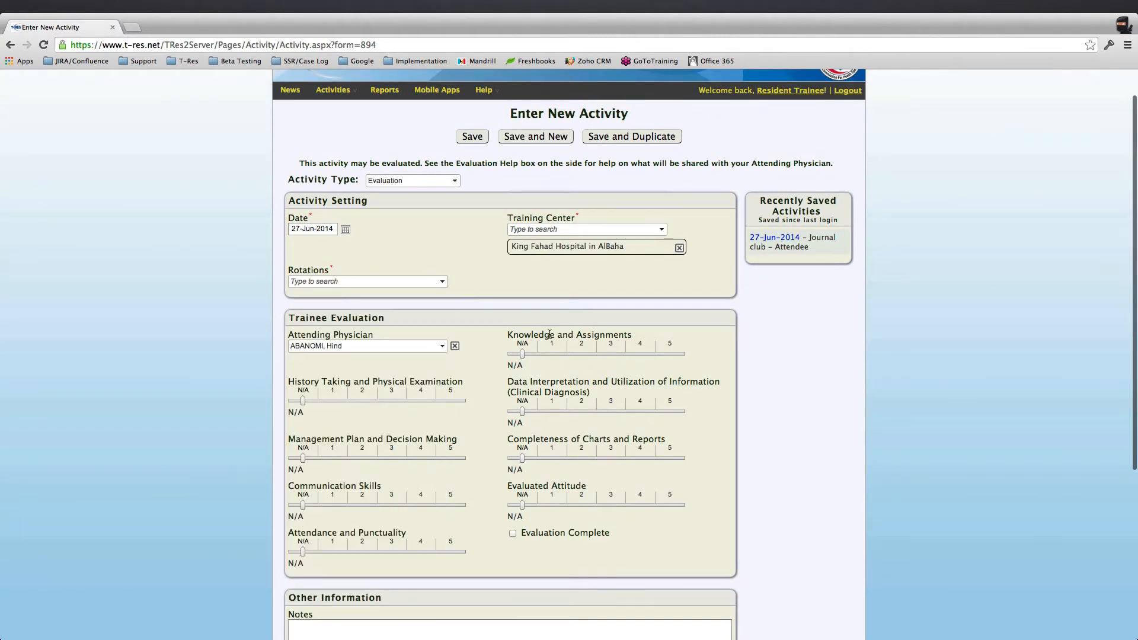
# Filter the rotations by "pediatric" and select Pediatric neurology from the matches
pyautogui.click(358, 282)
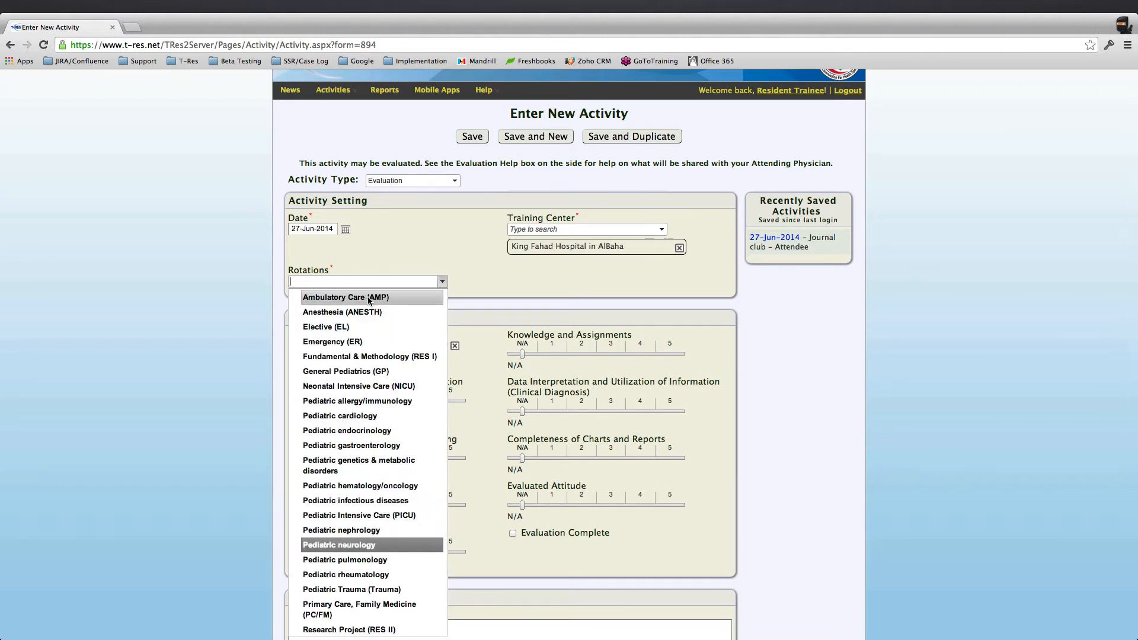
pyautogui.write('ped')
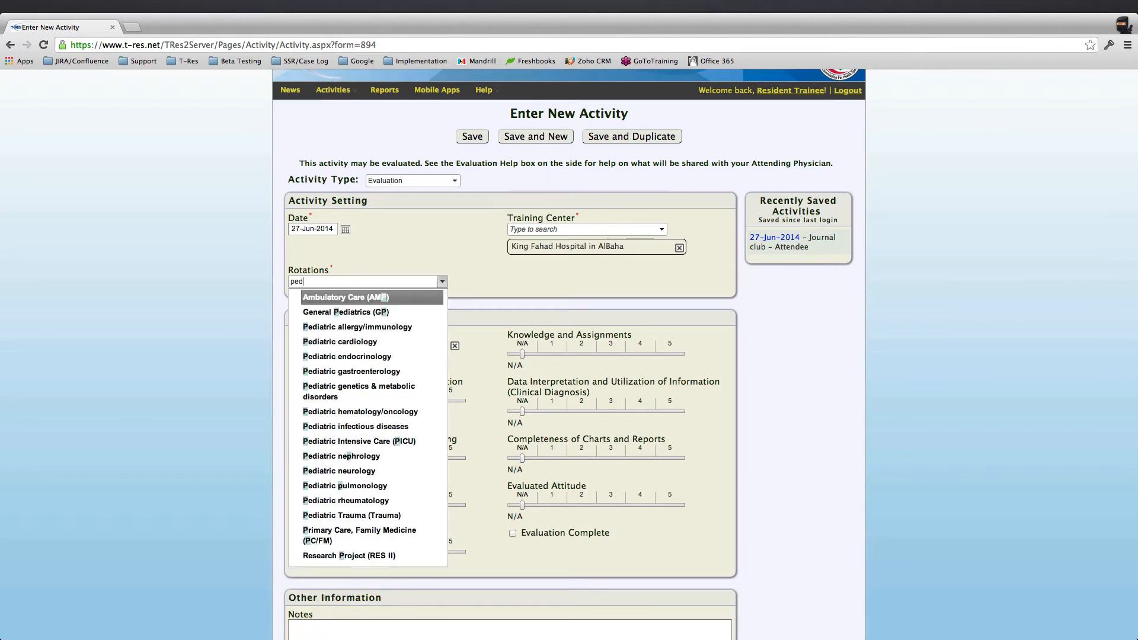
pyautogui.write('iatric')
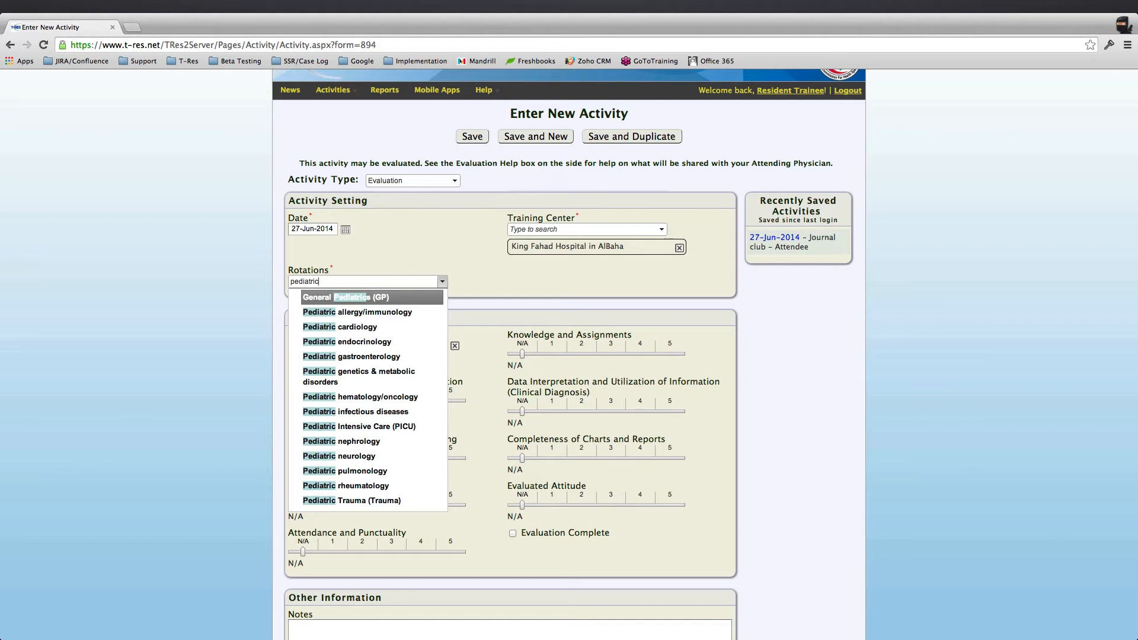
pyautogui.press('Down')
pyautogui.press('Down')
pyautogui.press('Down')
pyautogui.press('Down')
pyautogui.press('Down')
pyautogui.press('Down')
pyautogui.press('Down')
pyautogui.press('Down')
pyautogui.press('Down')
pyautogui.press('Down')
pyautogui.press('Down')
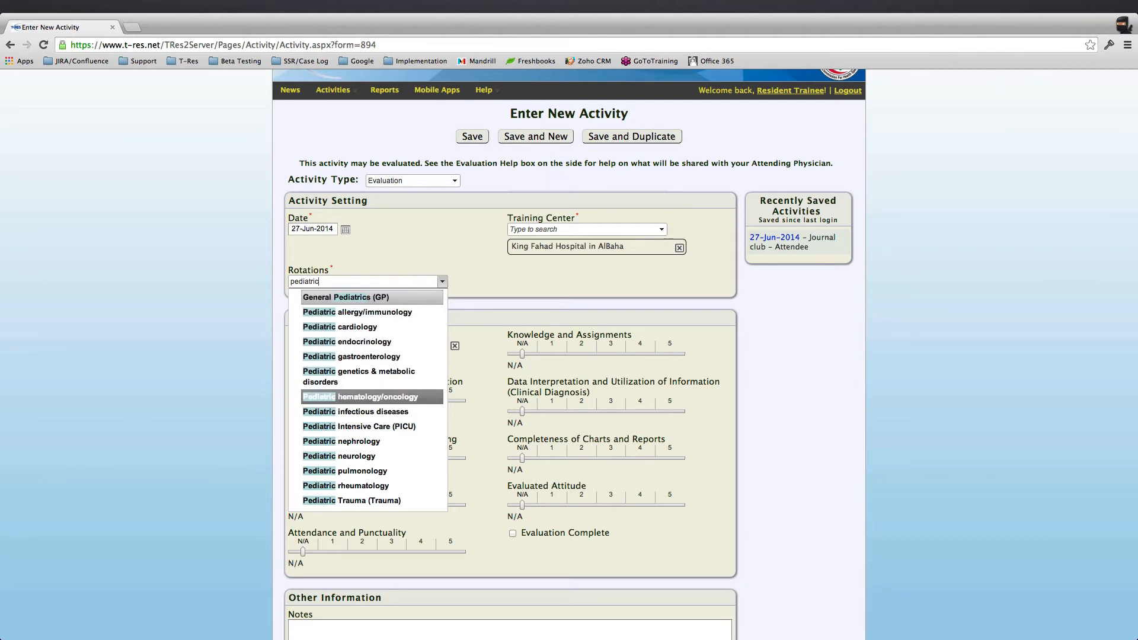
pyautogui.press('Up')
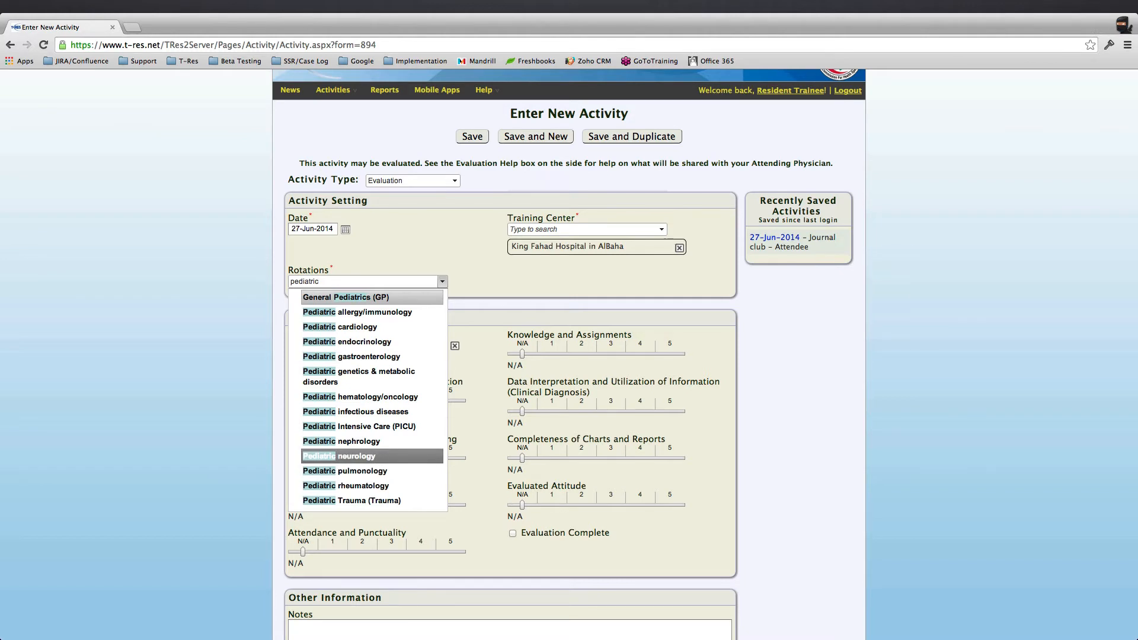
pyautogui.press('Down')
pyautogui.press('Up')
pyautogui.press('Up')
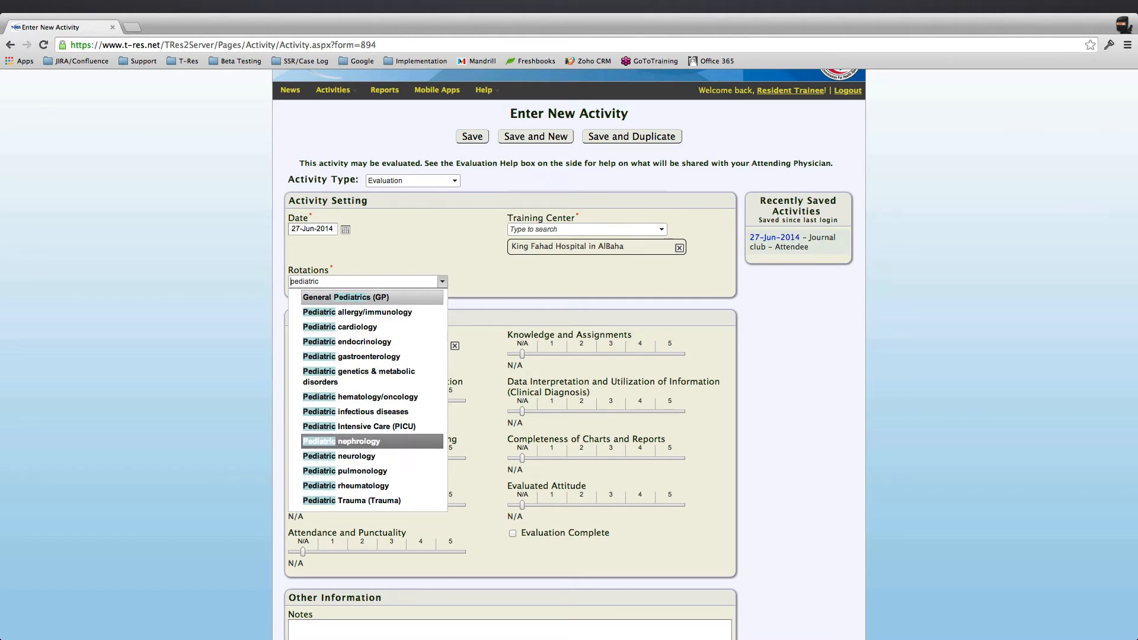
pyautogui.press('Down')
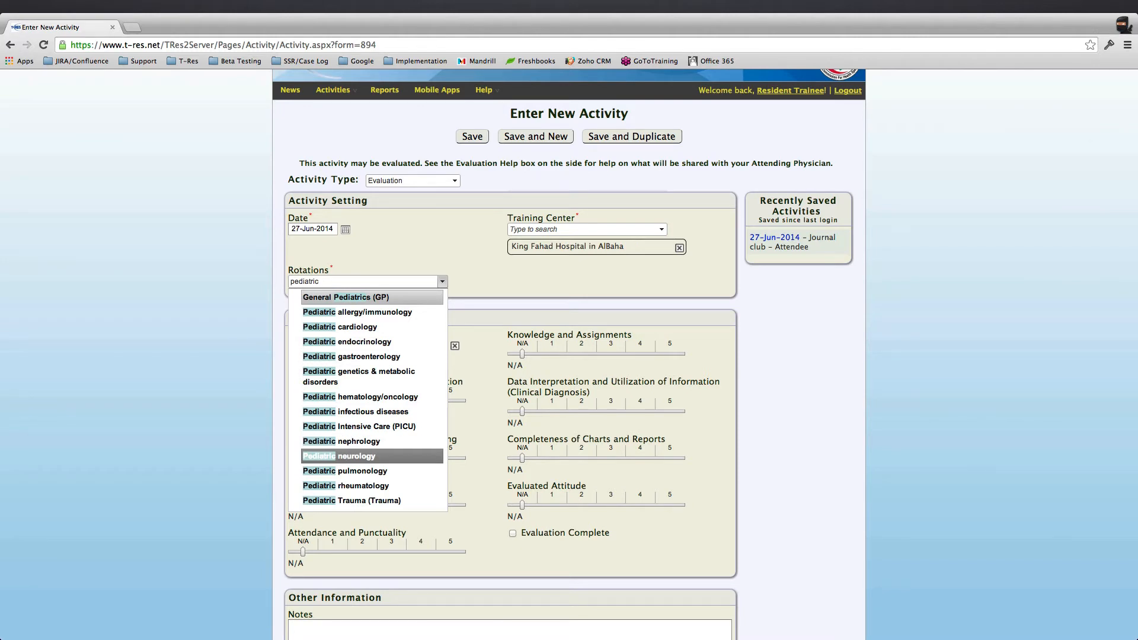
pyautogui.press('Return')
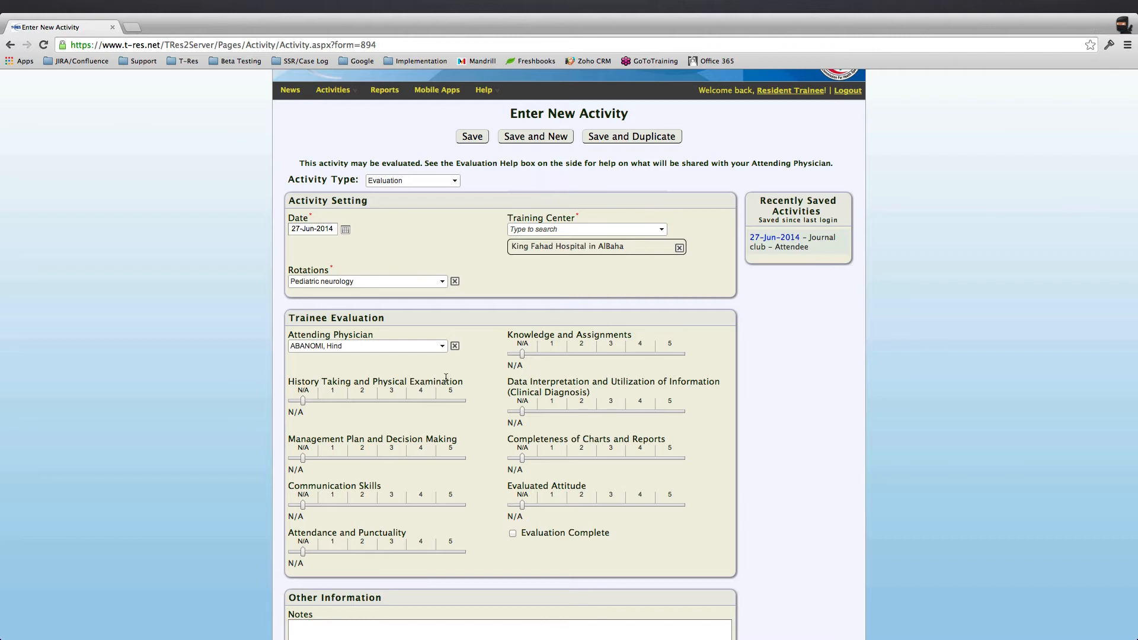
# View the list of attending physicians in the Trainee Evaluation section and keep the physician already selected
pyautogui.scroll(-2, 464, 373)
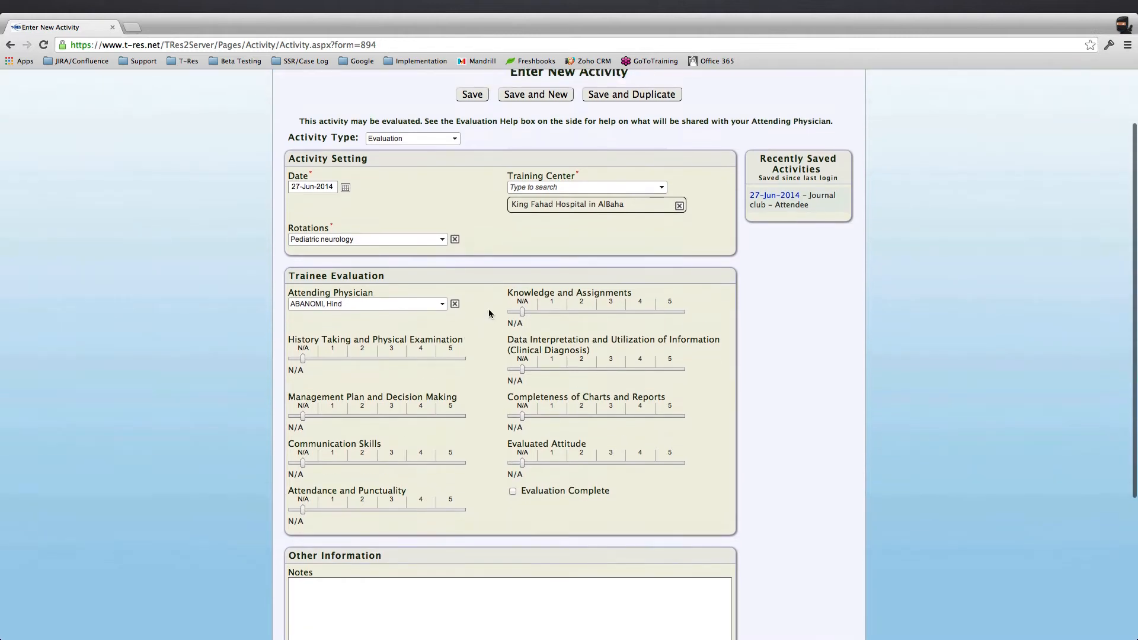
pyautogui.scroll(-2, 474, 297)
pyautogui.click(437, 255)
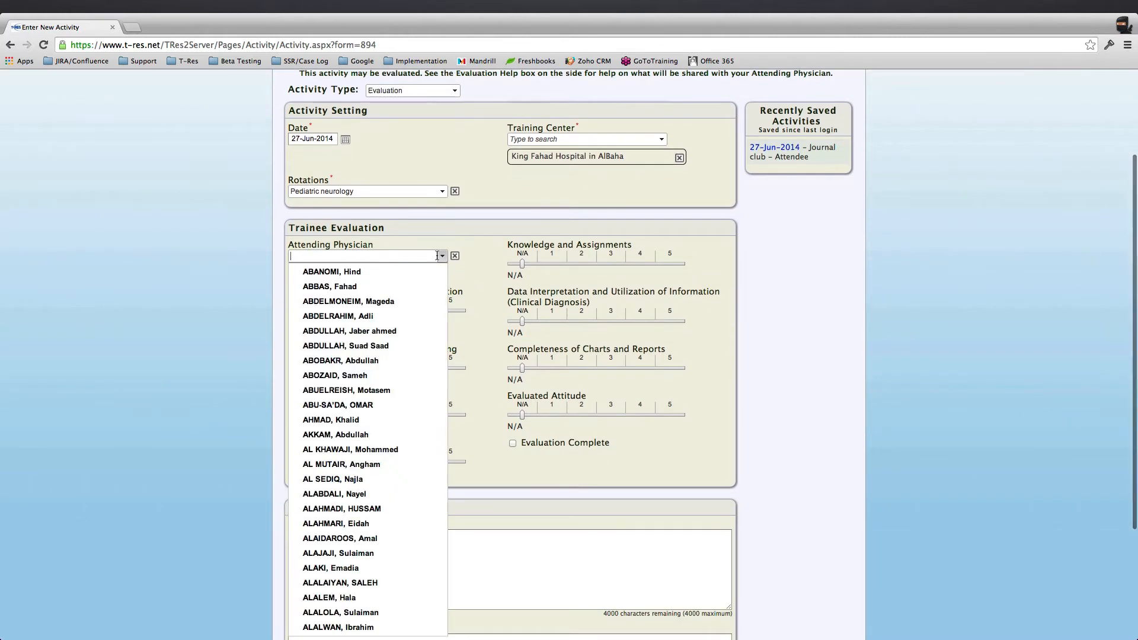
pyautogui.press('Return')
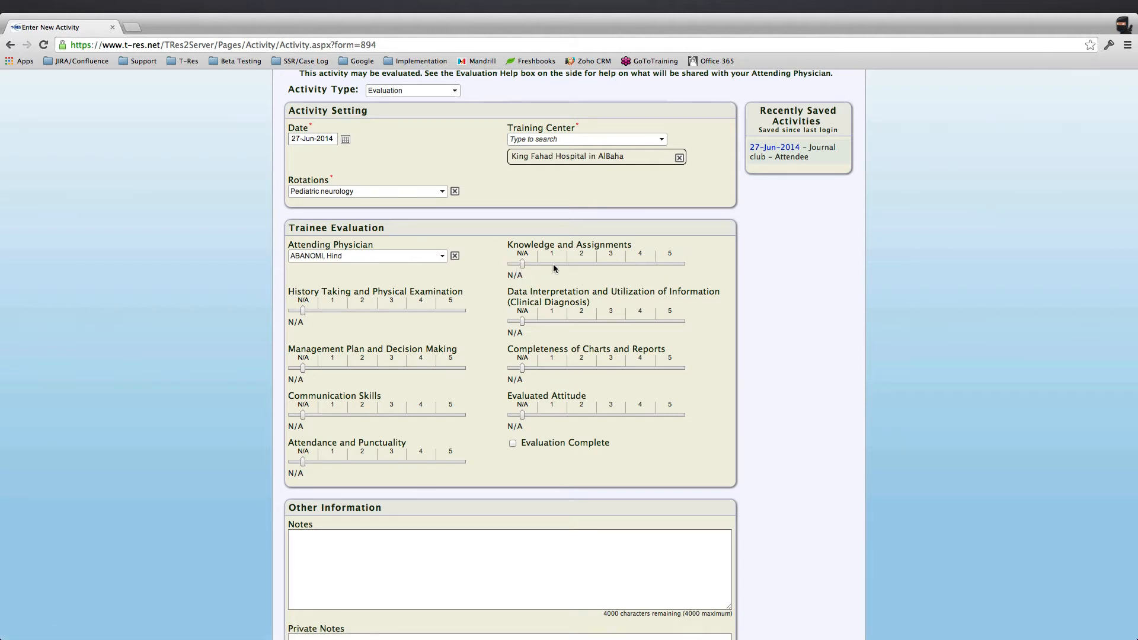
# Rate Knowledge and Assignments 5, and rate both History Taking and Physical Examination and Data Interpretation and Utilization of Information 4
pyautogui.moveTo(554, 269); pyautogui.dragTo(613, 268)
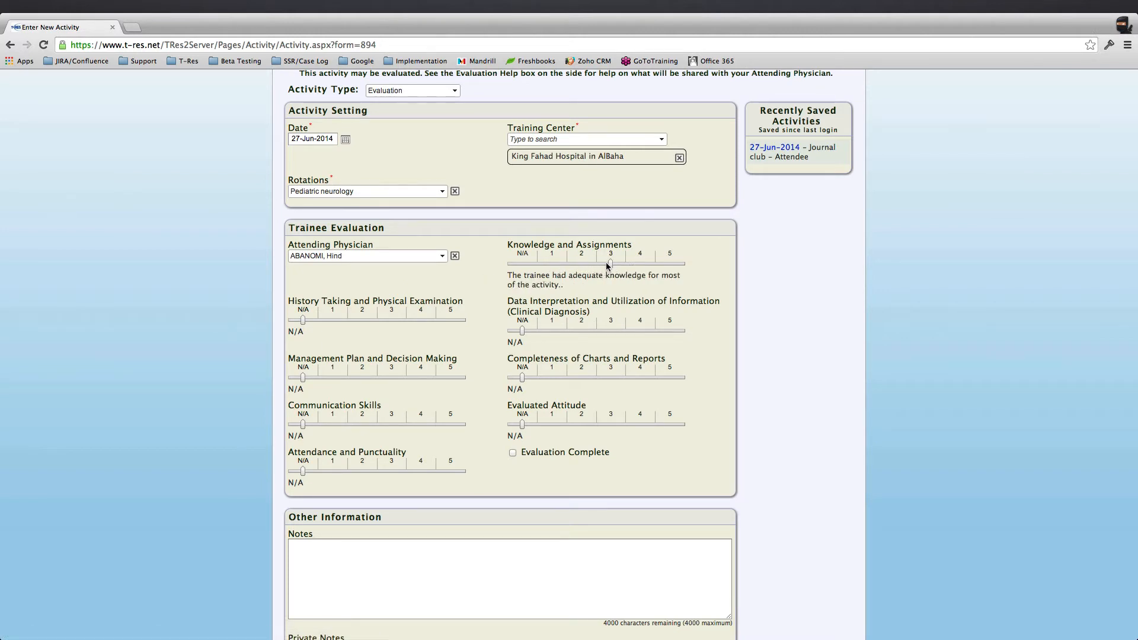
pyautogui.moveTo(611, 265); pyautogui.dragTo(671, 263)
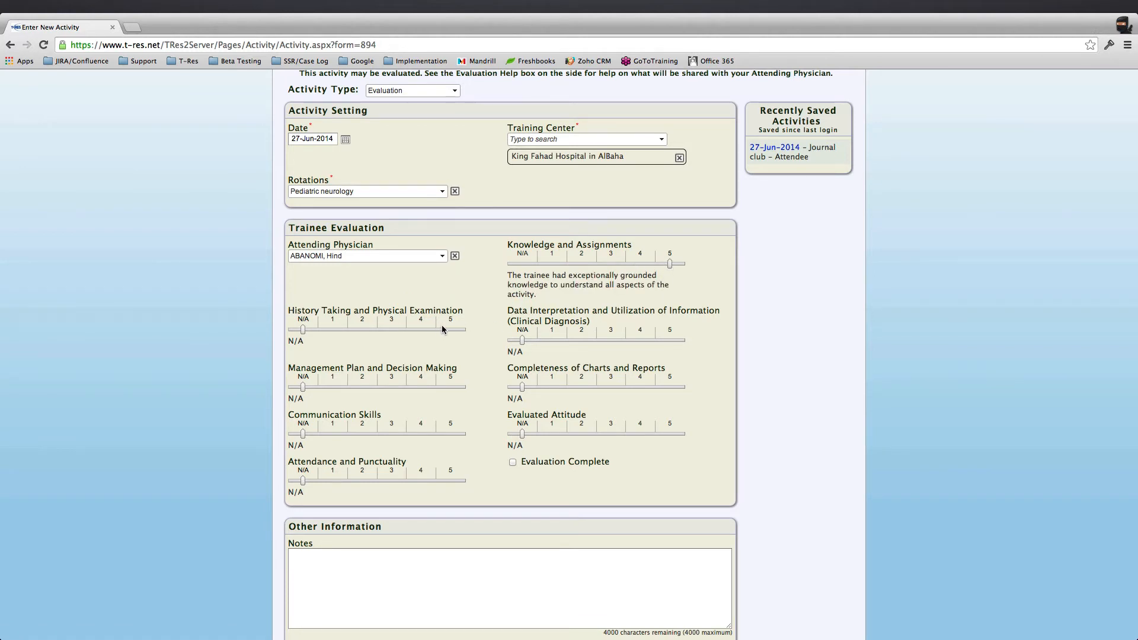
pyautogui.moveTo(442, 326); pyautogui.dragTo(431, 330)
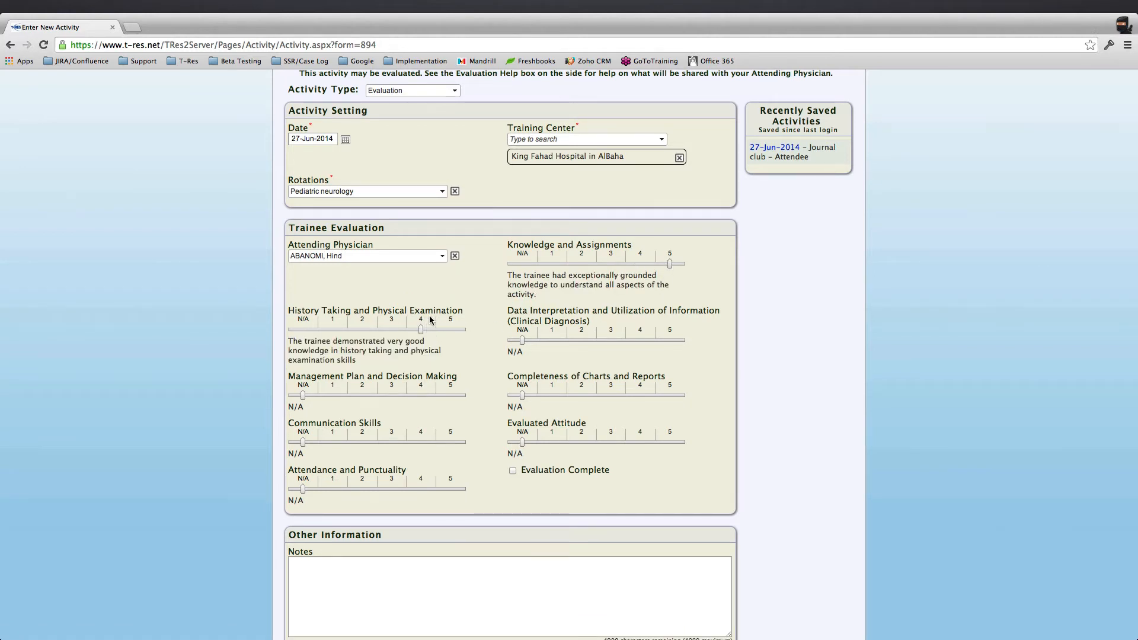
pyautogui.click(640, 340)
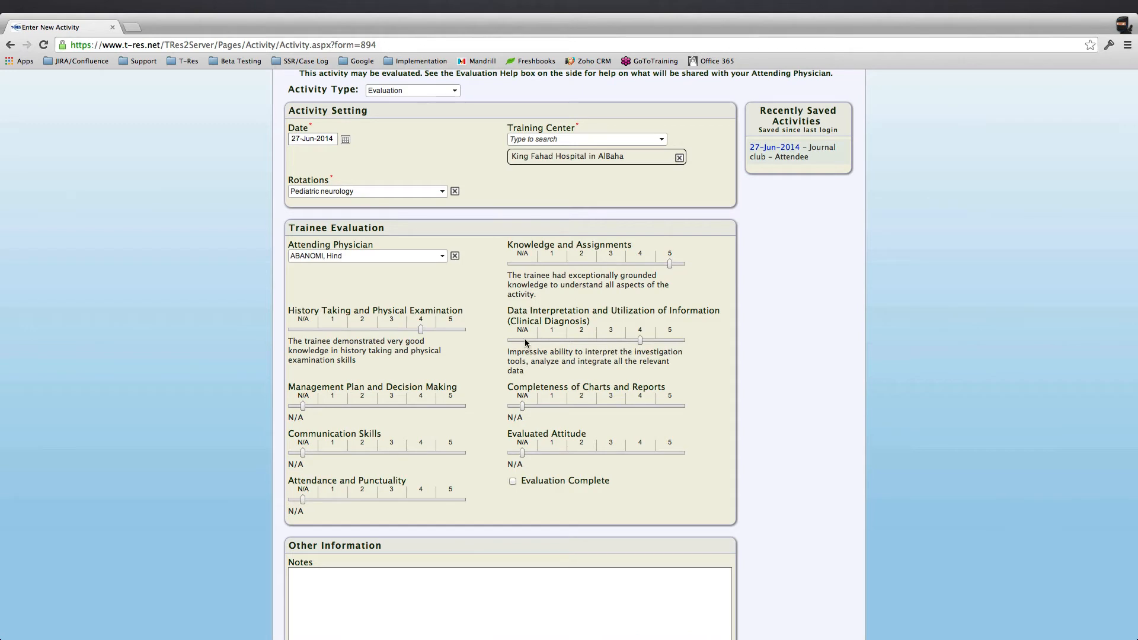
# Rate Management Plan and Decision Making 3 and Completeness of Charts and Reports 2
pyautogui.click(430, 403)
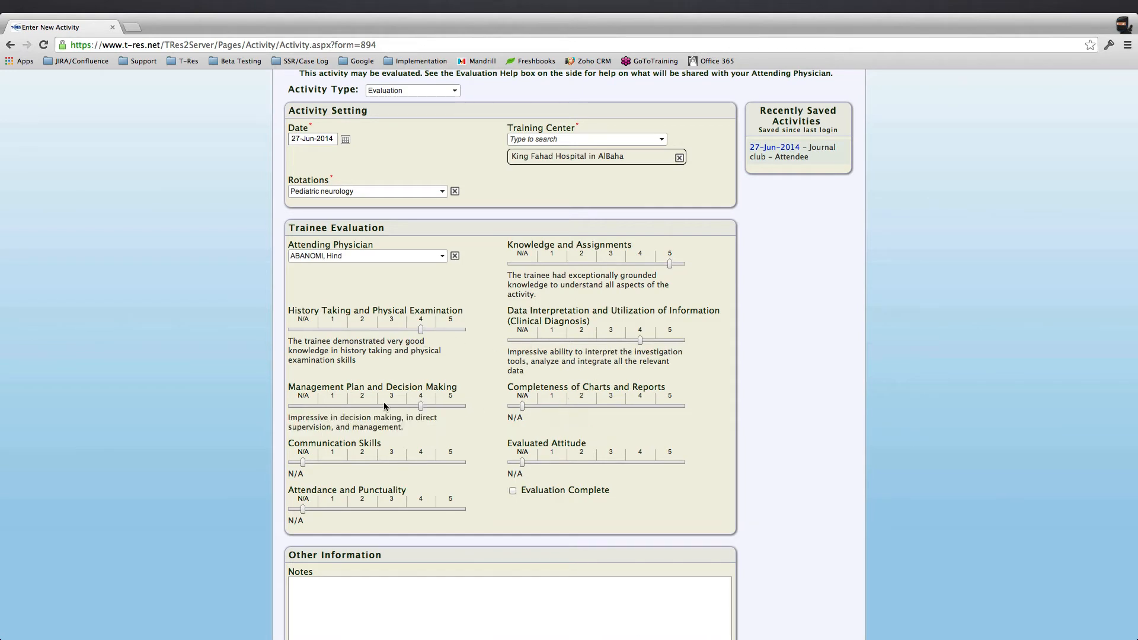
pyautogui.click(383, 406)
pyautogui.click(622, 402)
pyautogui.moveTo(622, 402); pyautogui.dragTo(582, 406)
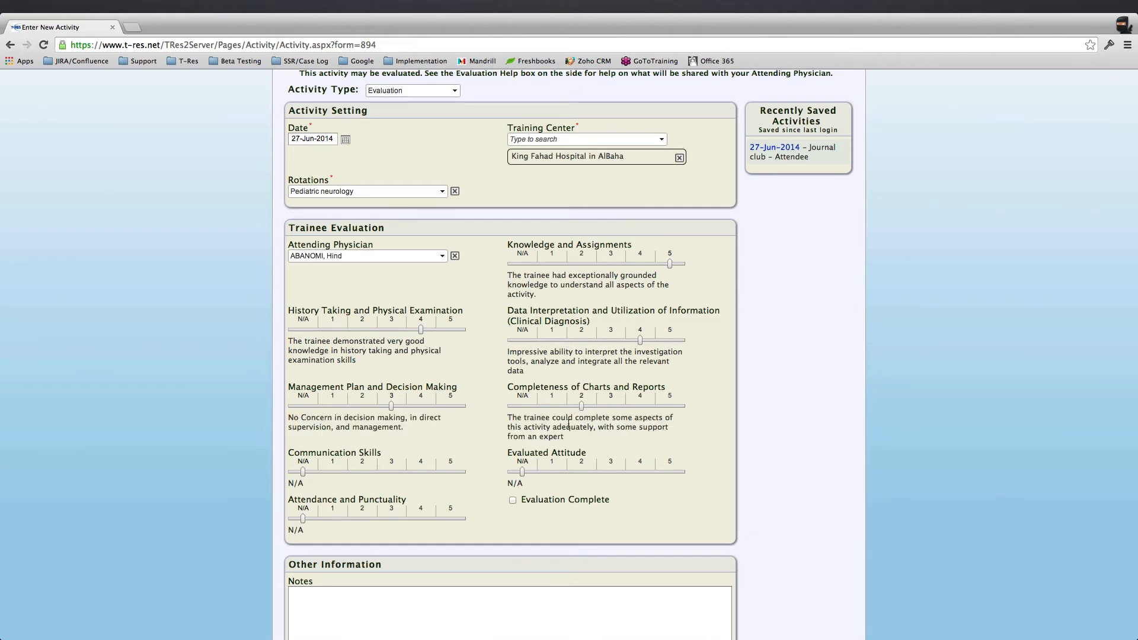
# Rate the trainee's Communication Skills 5 and Evaluated Attitude 2
pyautogui.click(418, 471)
pyautogui.click(450, 471)
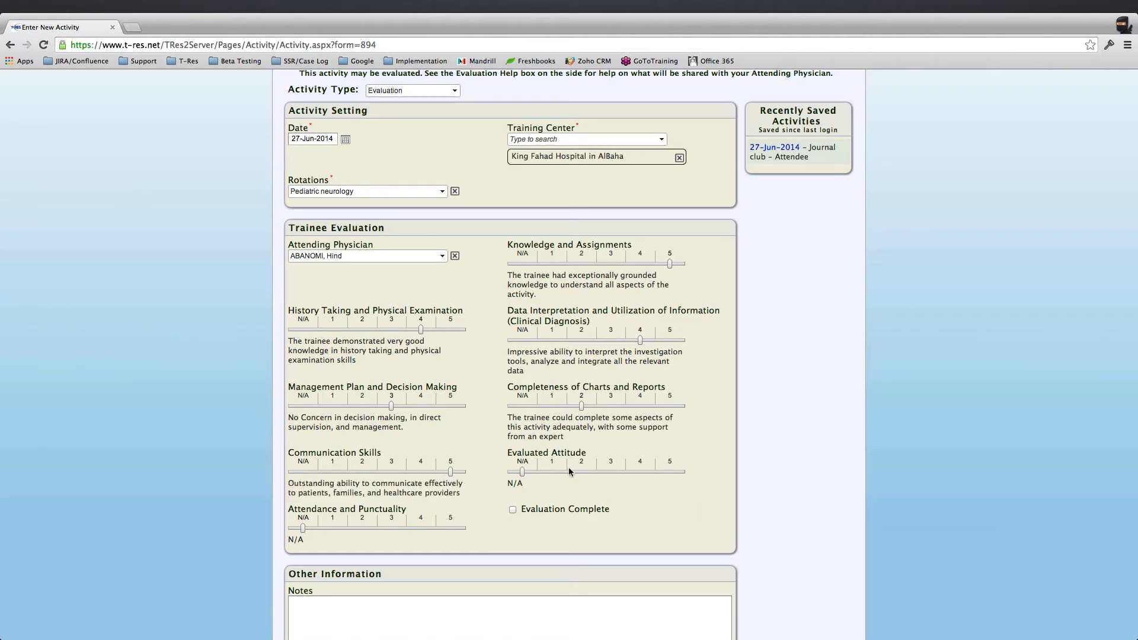
pyautogui.click(617, 471)
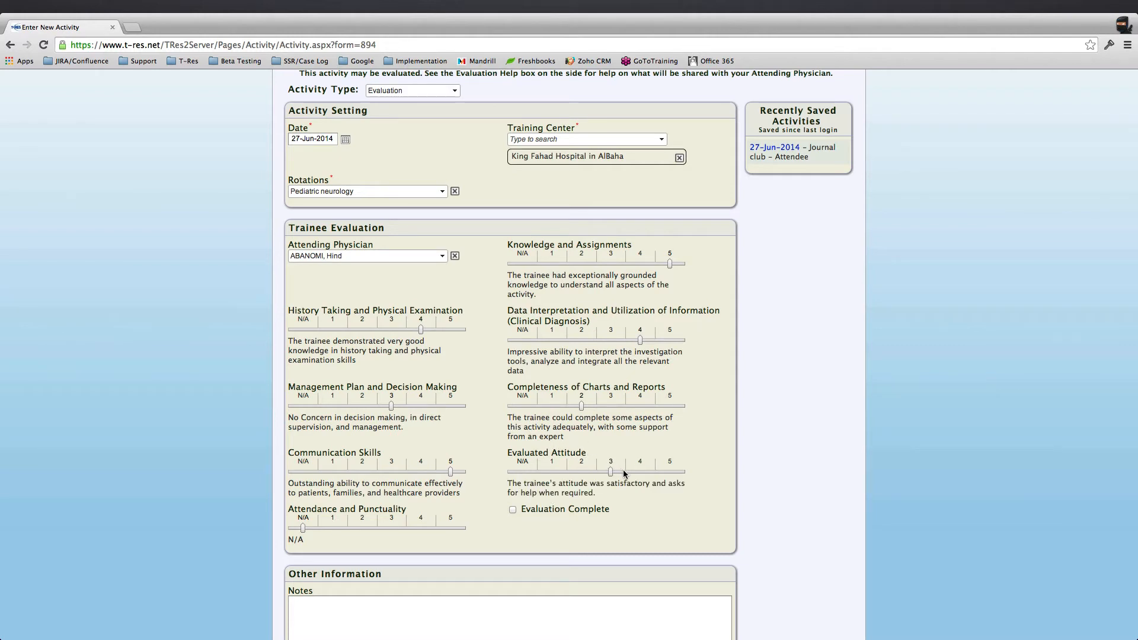
pyautogui.click(587, 473)
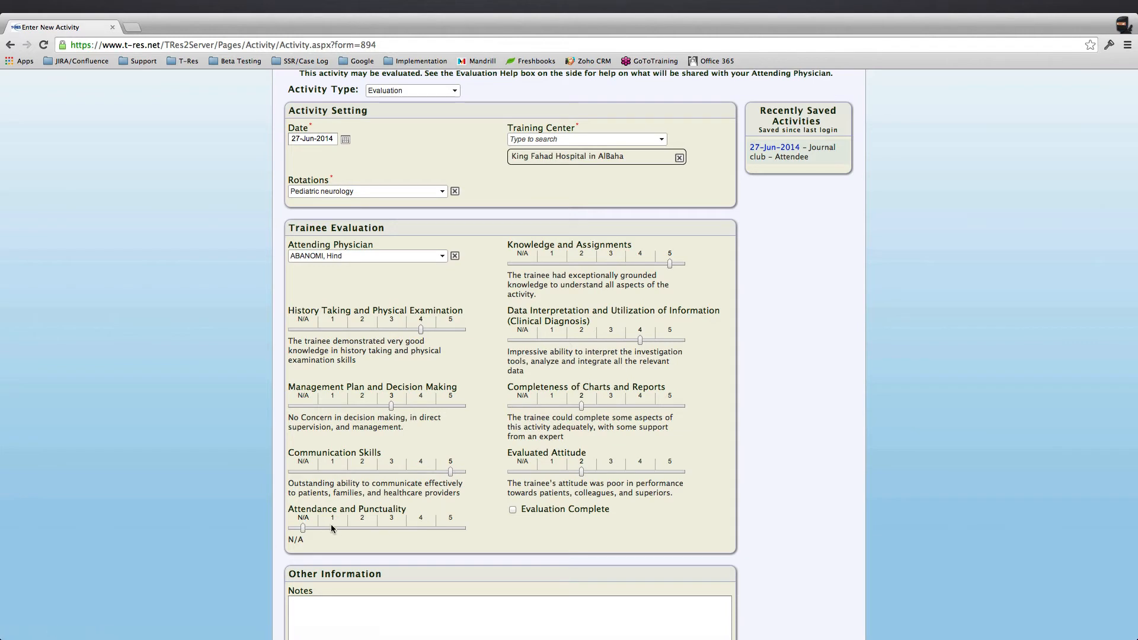
# Rate Attendance and Punctuality 5 and mark the evaluation as complete
pyautogui.moveTo(346, 527); pyautogui.dragTo(449, 528)
pyautogui.scroll(-1, 546, 521)
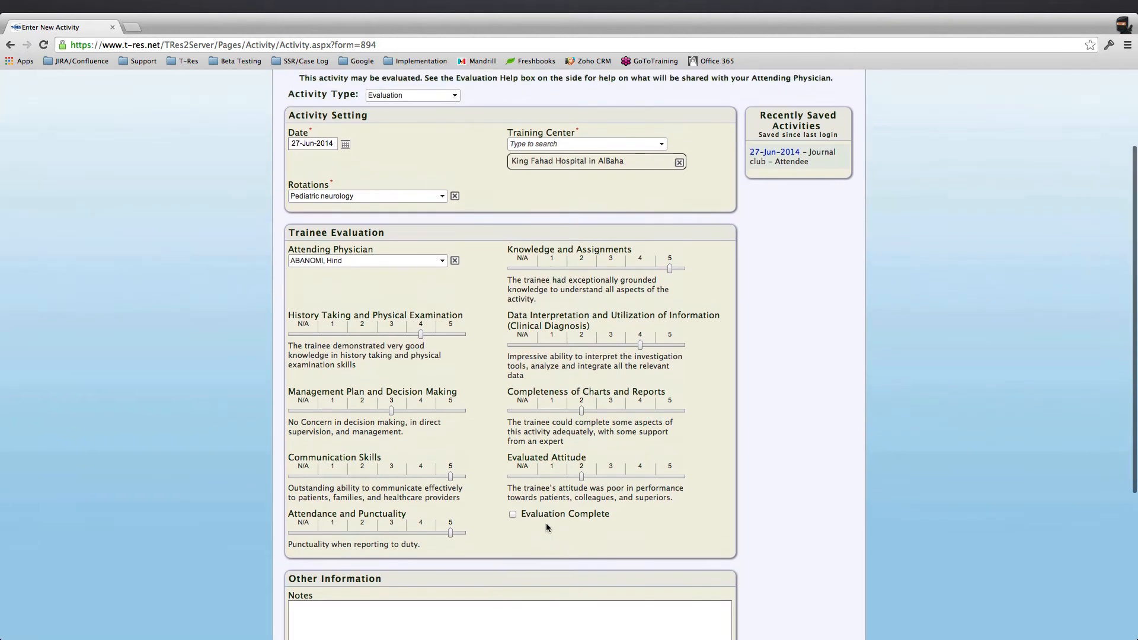
pyautogui.scroll(2, 546, 523)
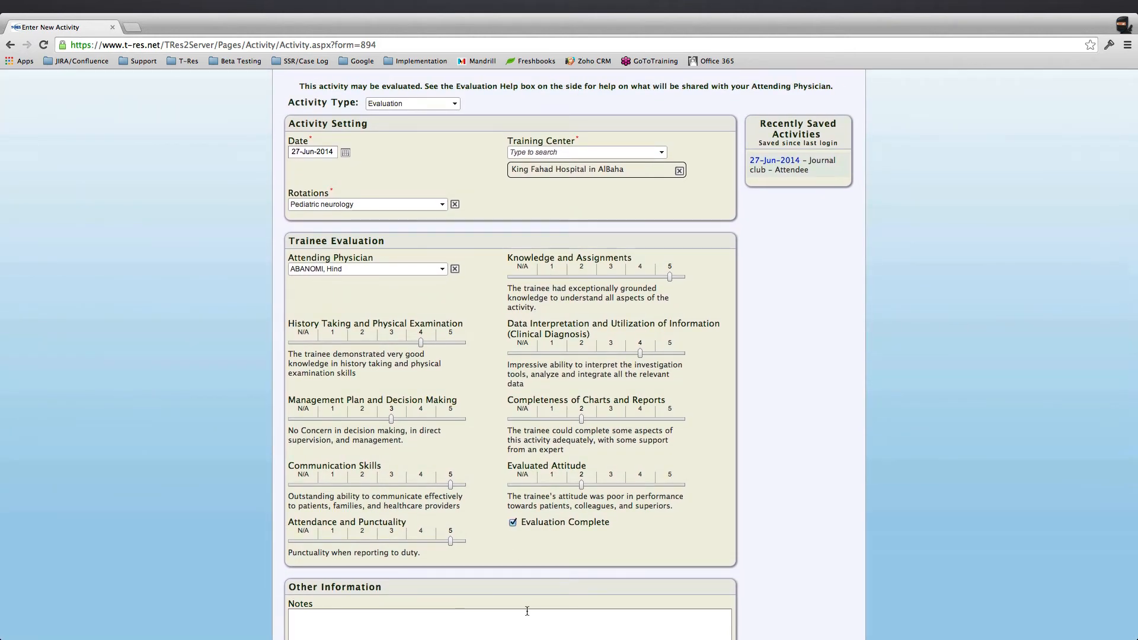
# Review the completed trainee ratings and the Notes and Private Notes fields of the evaluation form
pyautogui.scroll(-5, 524, 564)
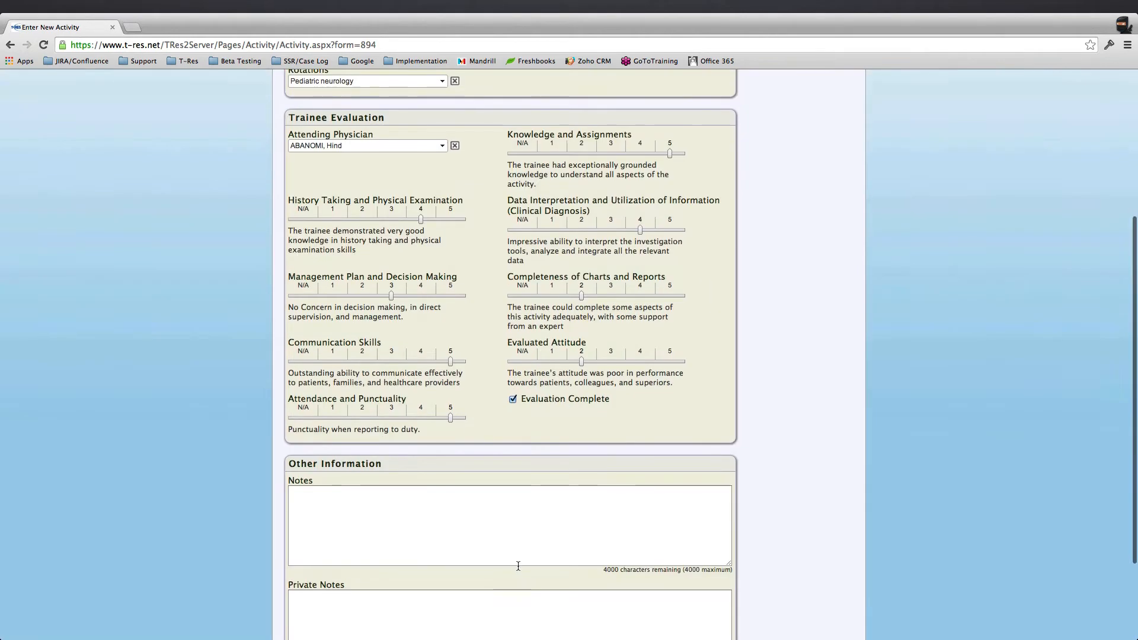
pyautogui.click(418, 543)
pyautogui.scroll(-5, 339, 426)
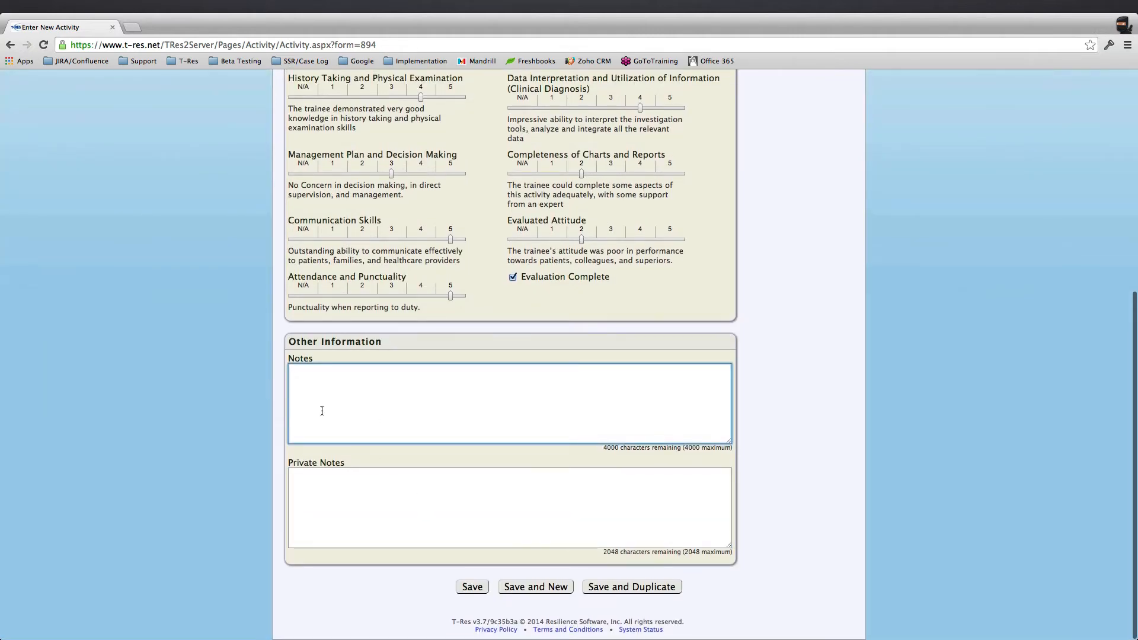
pyautogui.scroll(7, 322, 410)
pyautogui.scroll(-6, 408, 563)
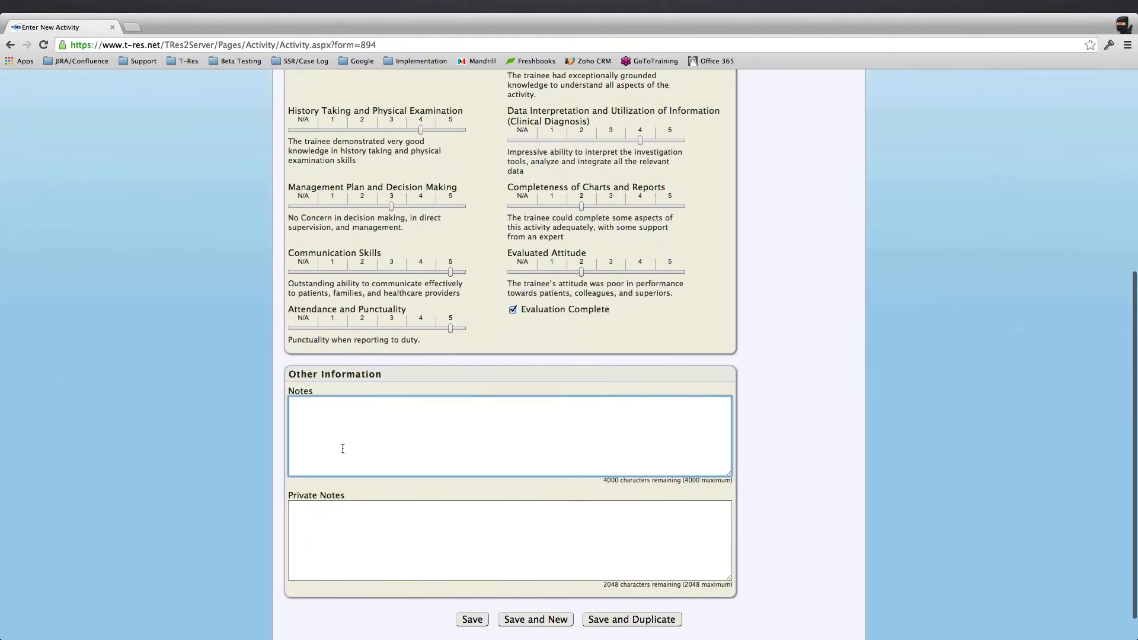
pyautogui.scroll(9, 342, 449)
pyautogui.scroll(-6, 340, 453)
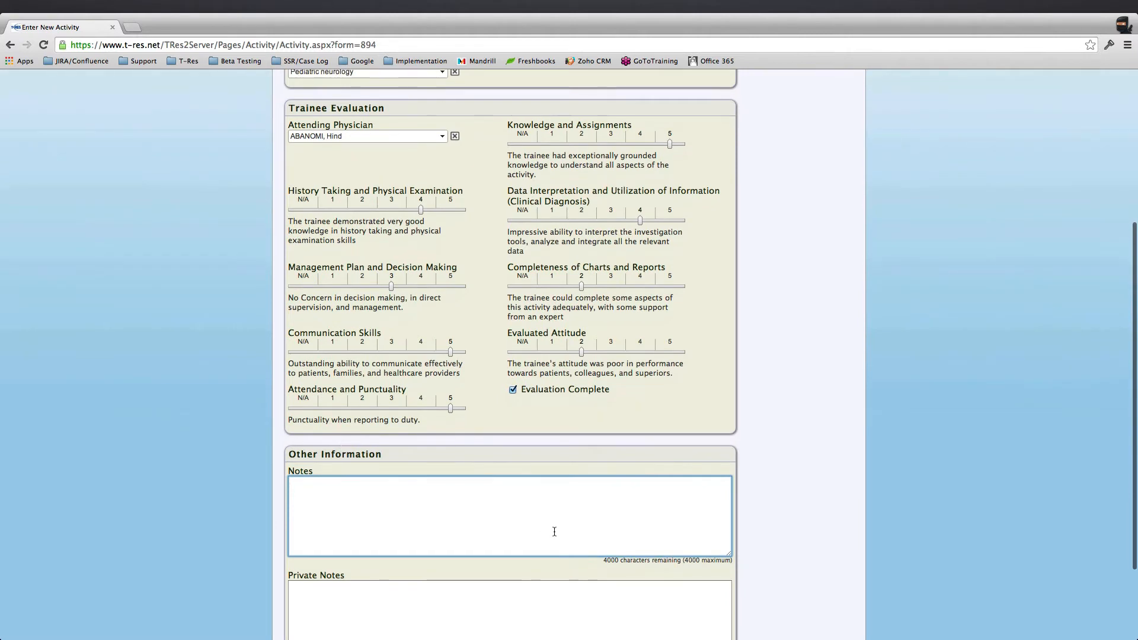
pyautogui.scroll(-5, 551, 527)
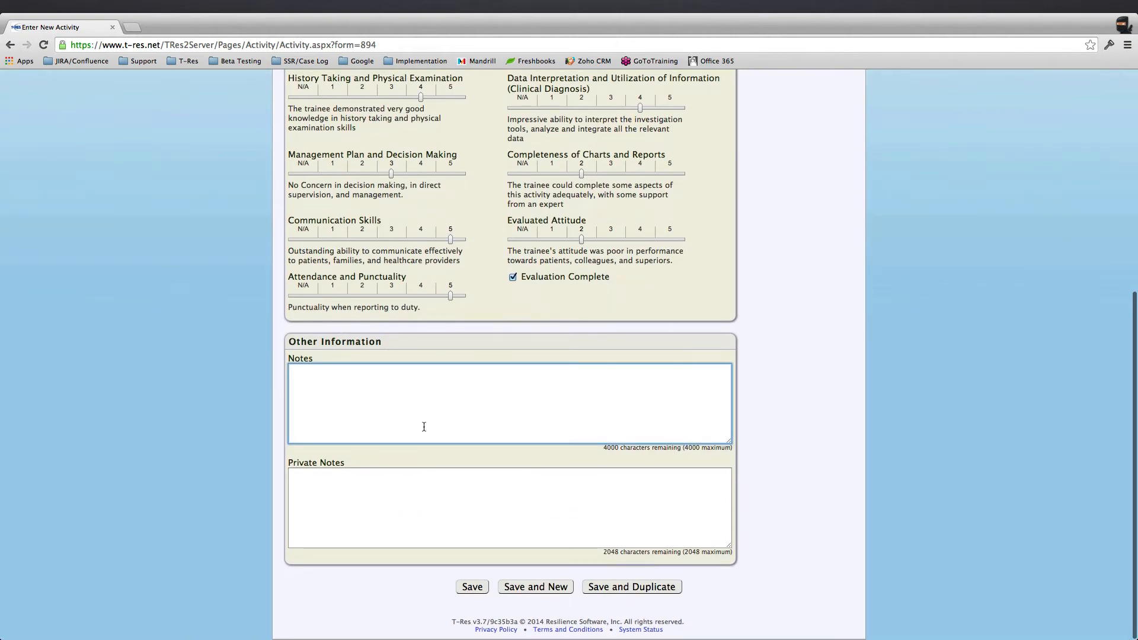
# Save the evaluation and start a new activity of the Procedures type
pyautogui.click(559, 586)
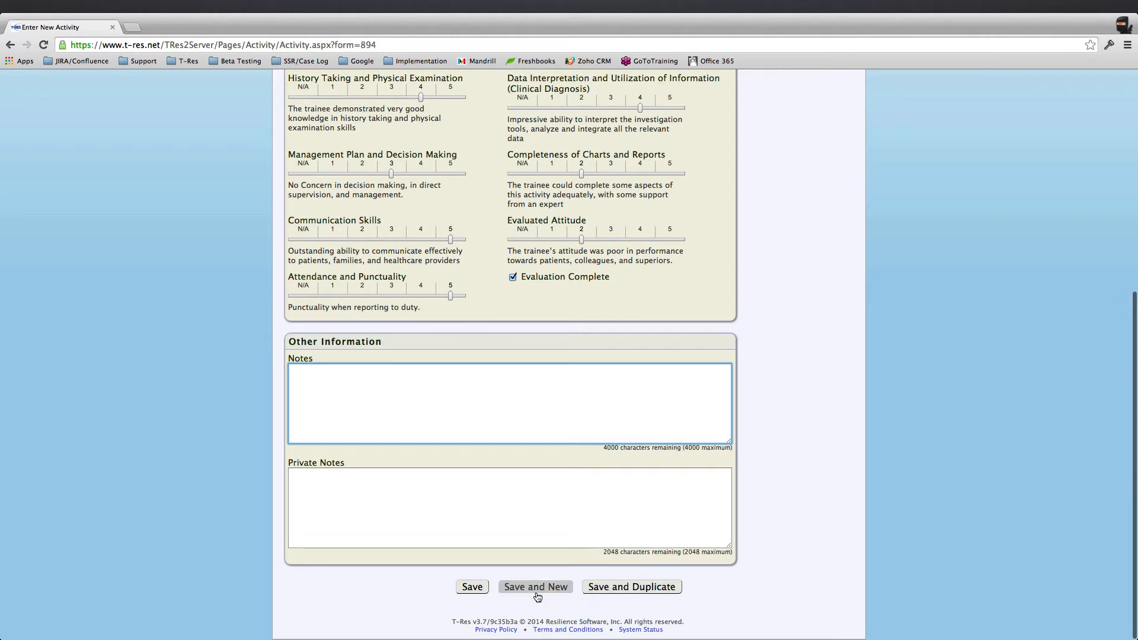
pyautogui.click(537, 592)
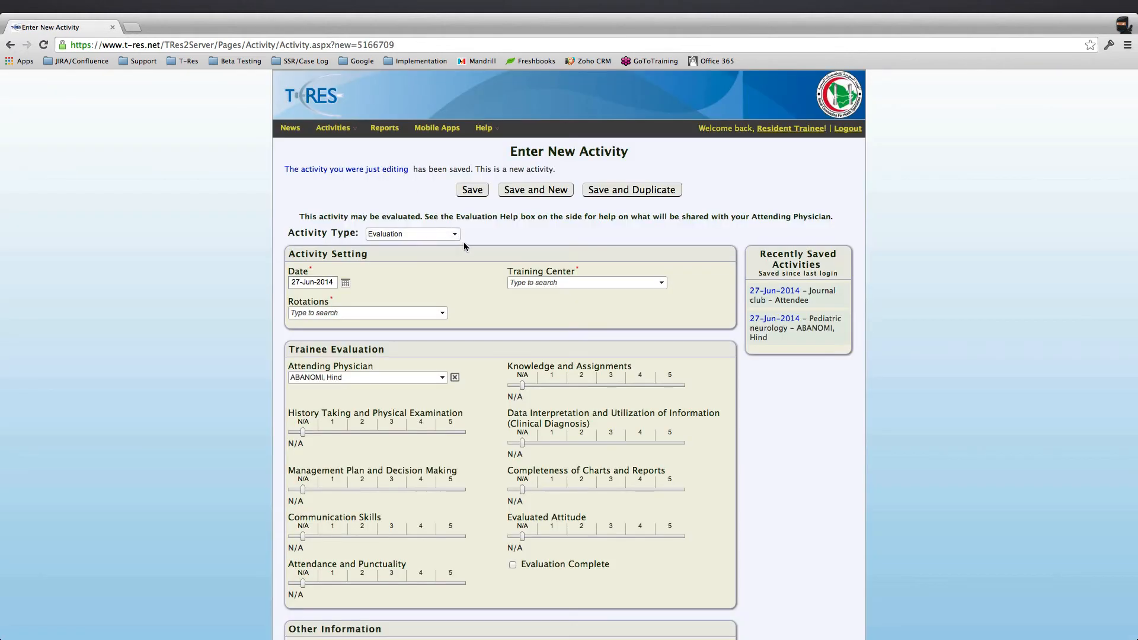
pyautogui.click(456, 235)
pyautogui.click(415, 268)
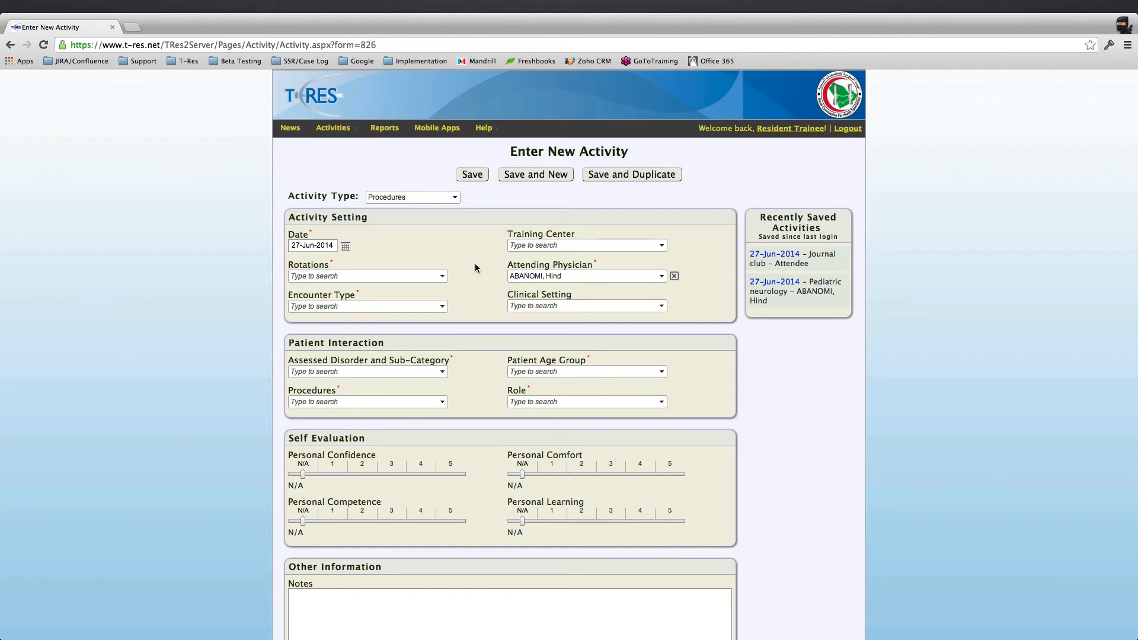
# Set the training center to King Fahad Hospital in AlBaha and the rotation to Ambulatory Care (AMP)
pyautogui.click(530, 247)
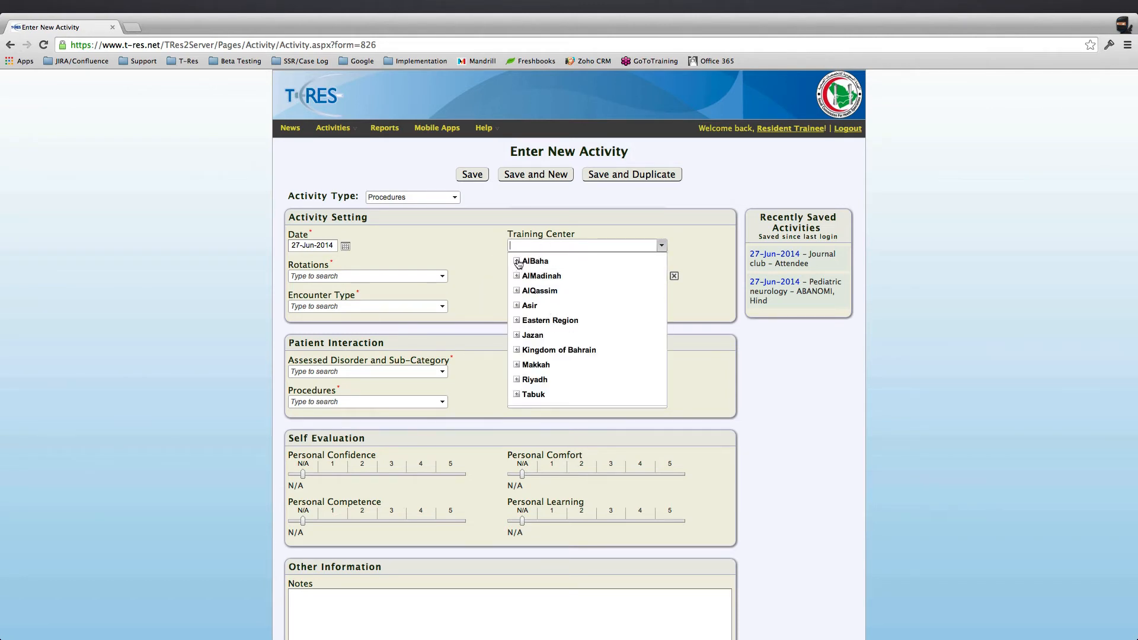
pyautogui.click(516, 261)
pyautogui.click(530, 277)
pyautogui.click(390, 297)
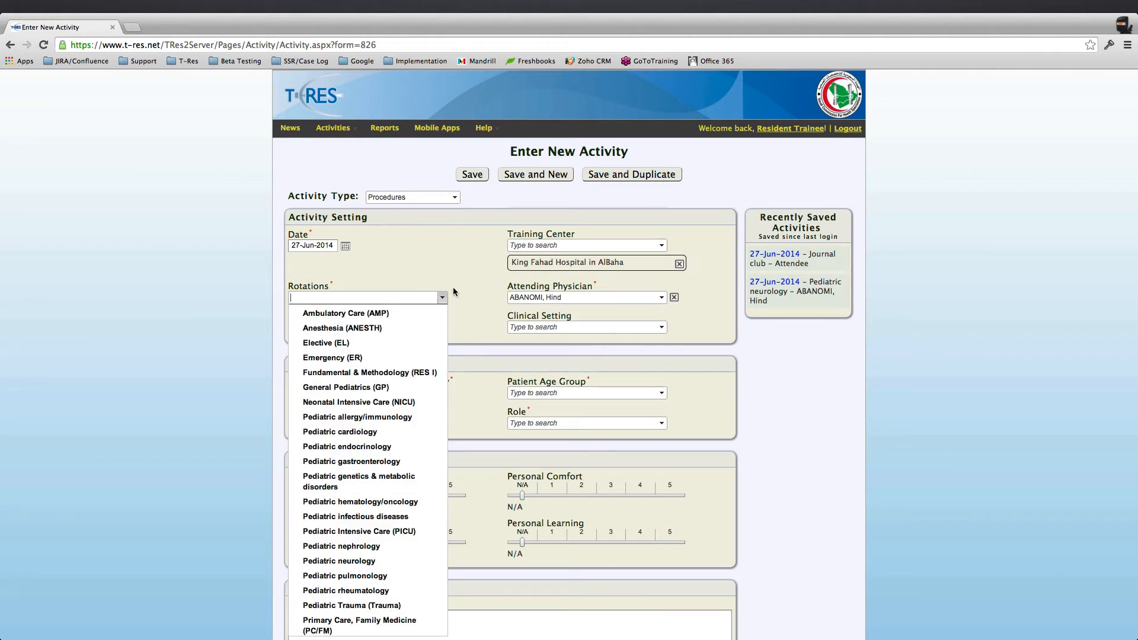
pyautogui.write('ambula')
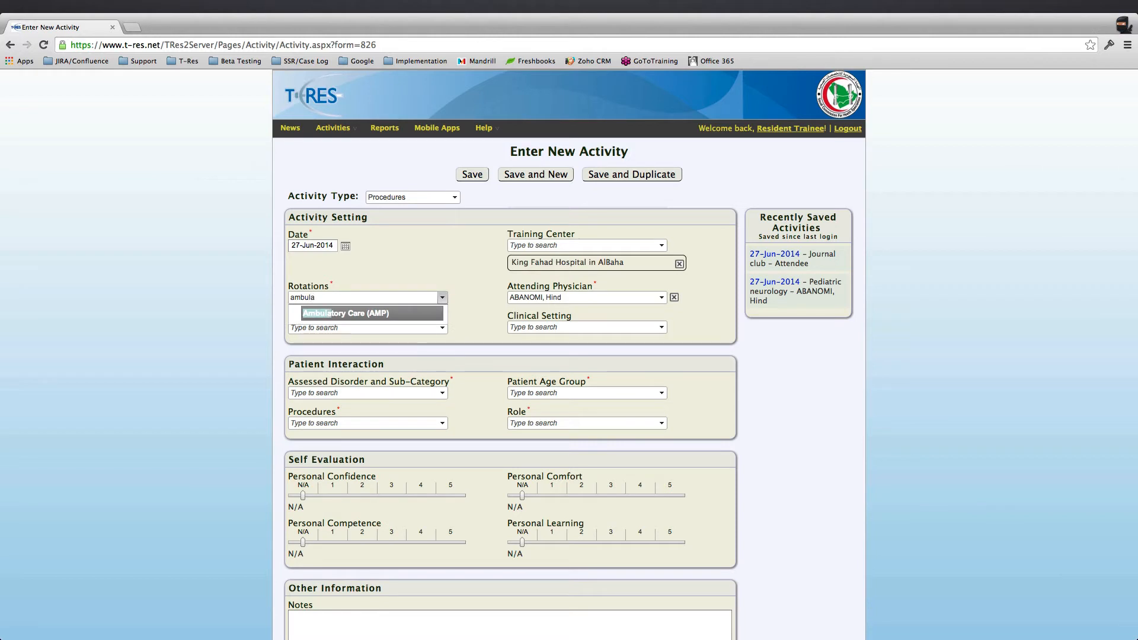
pyautogui.press('Return')
# Set the encounter type to Outpatient and the clinical setting to Patient
pyautogui.press('Tab')
pyautogui.hotkey('shift', 'Tab')
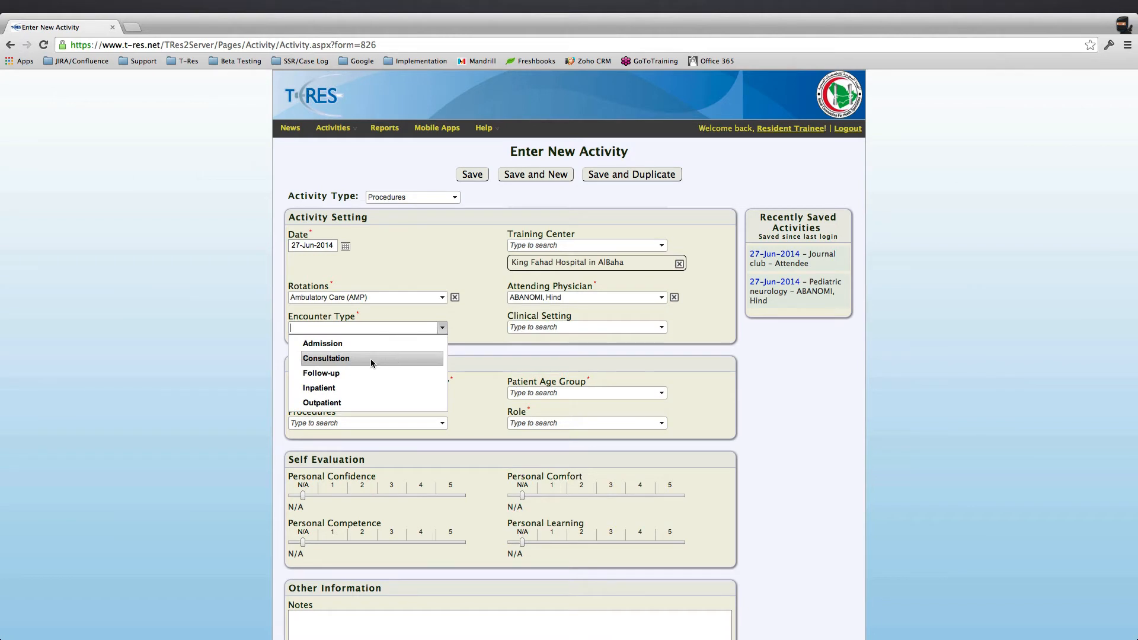
pyautogui.click(355, 398)
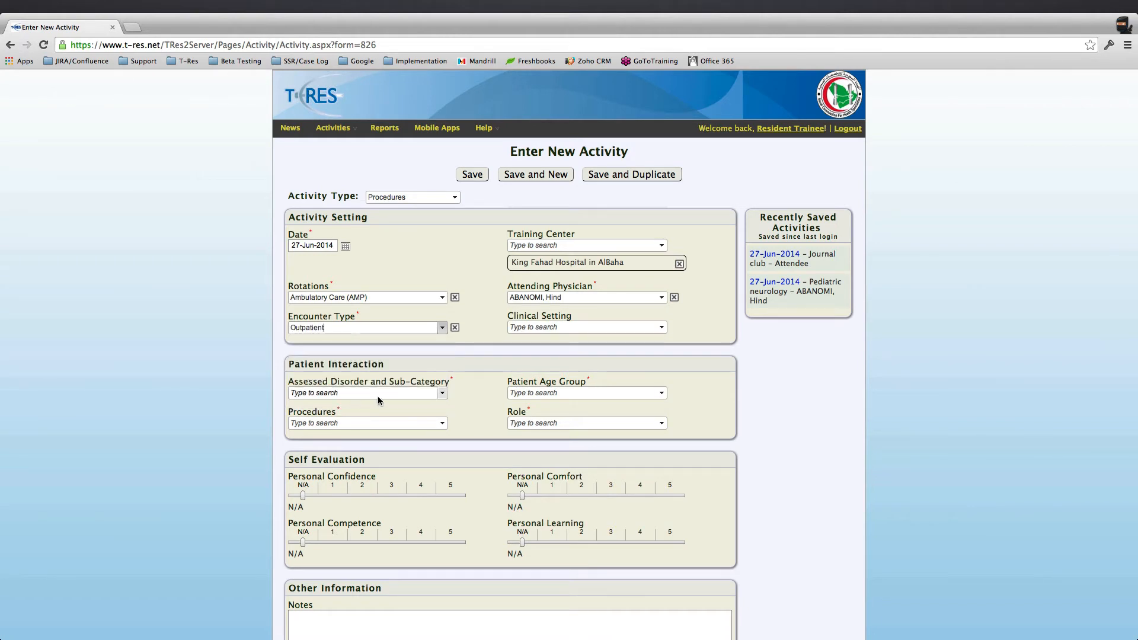
pyautogui.click(545, 327)
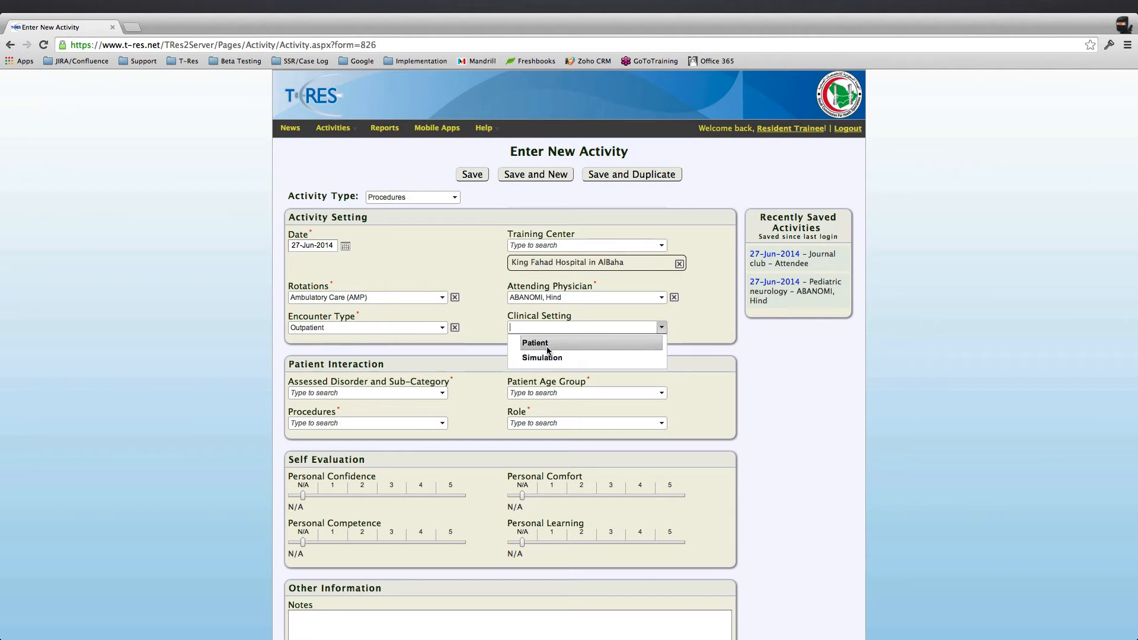
pyautogui.click(546, 349)
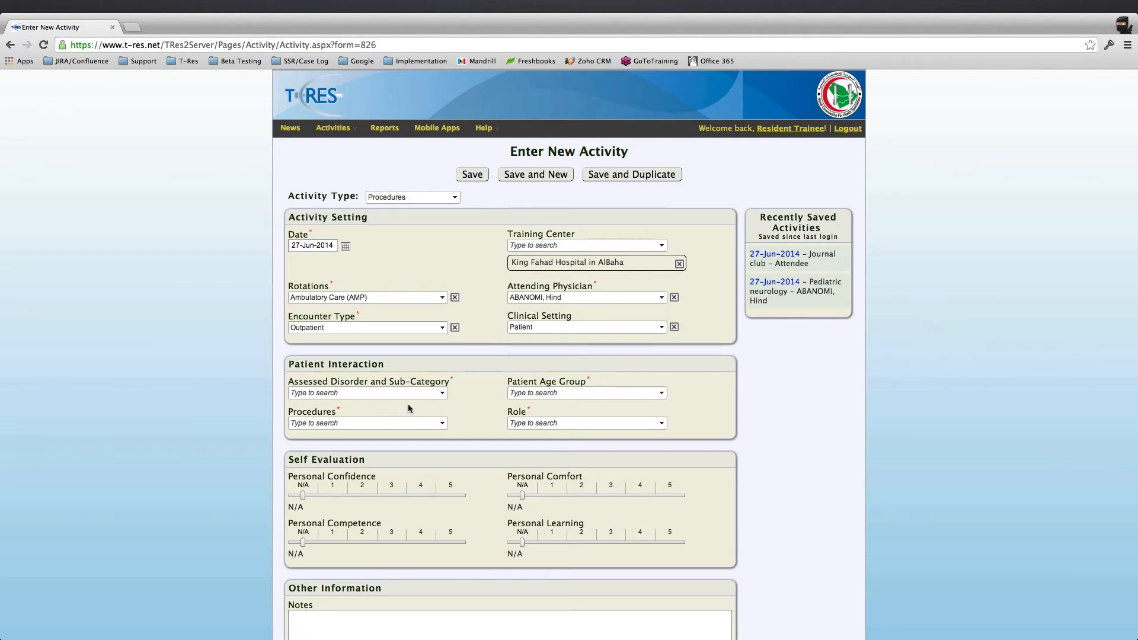
# Browse the assessed disorder categories, examining the sub-categories under Acute Care and Adolescent Health Care
pyautogui.click(442, 393)
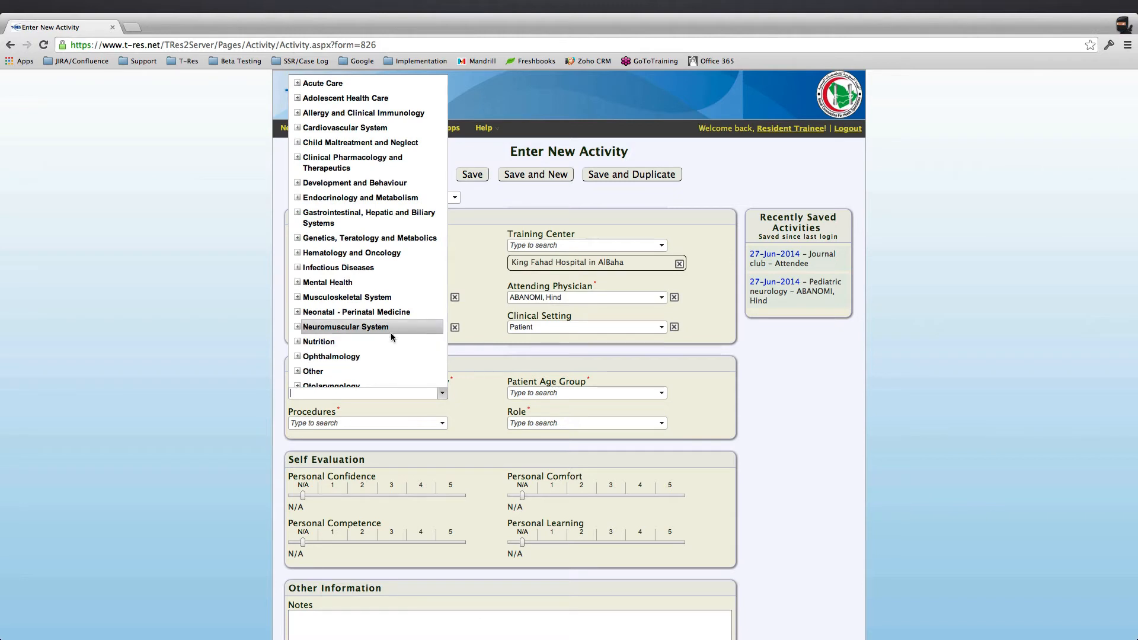
pyautogui.scroll(-5, 379, 278)
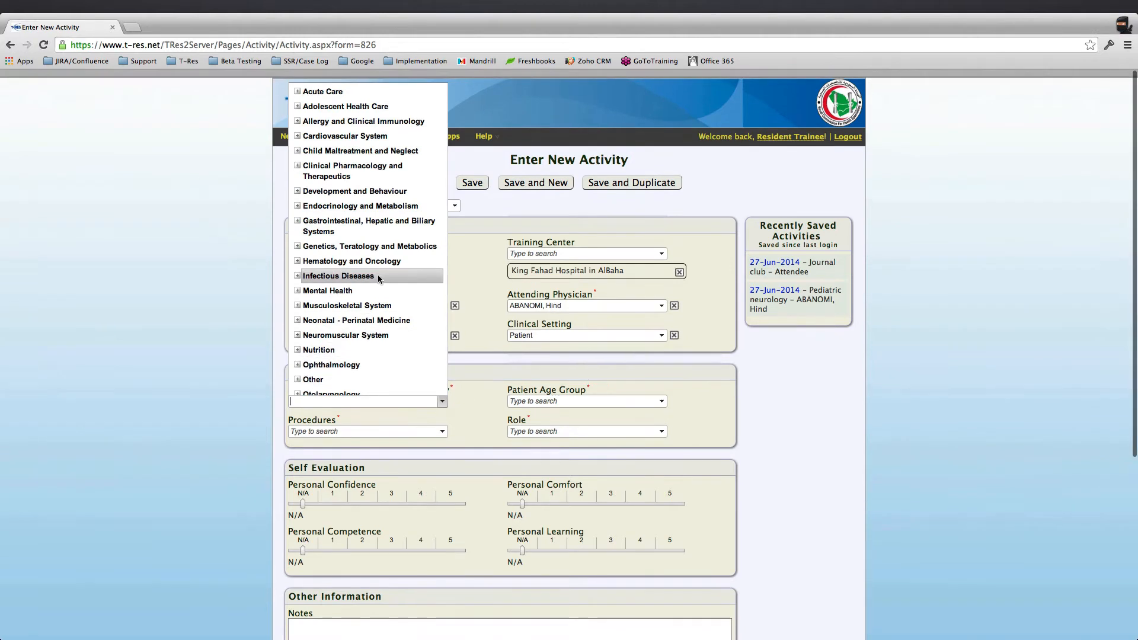
pyautogui.scroll(6, 379, 283)
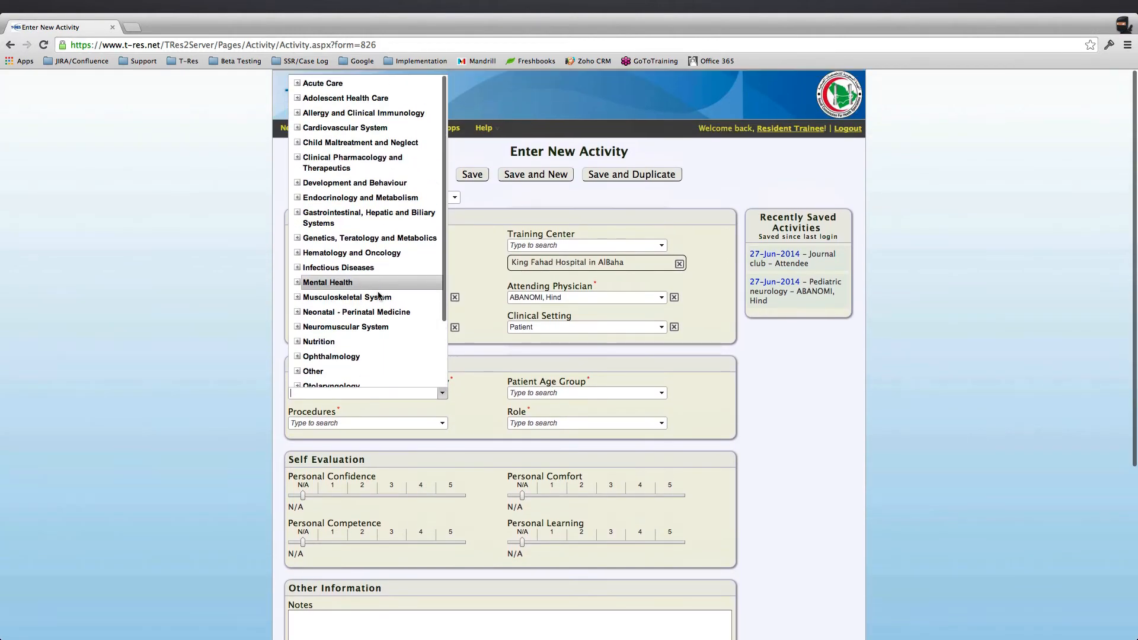
pyautogui.click(297, 84)
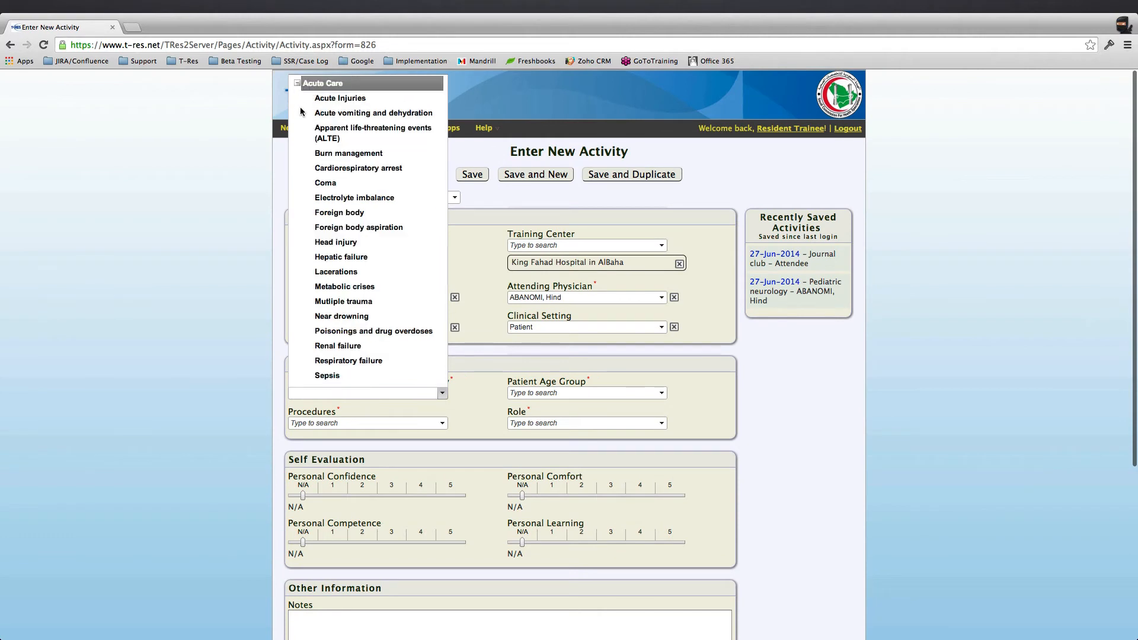
pyautogui.click(296, 84)
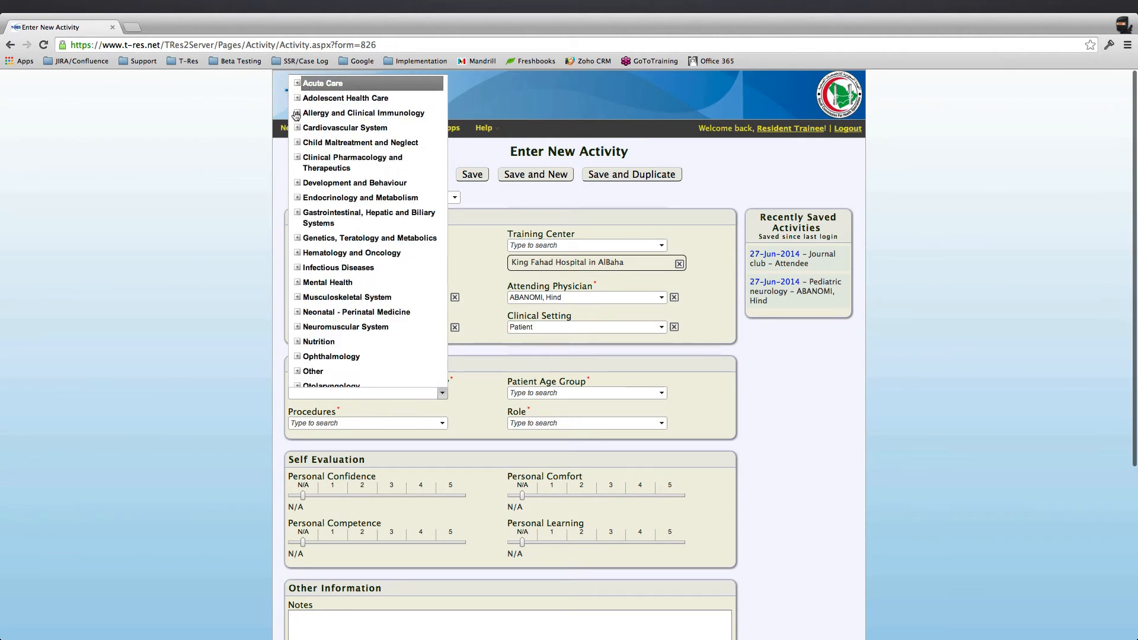
pyautogui.click(296, 98)
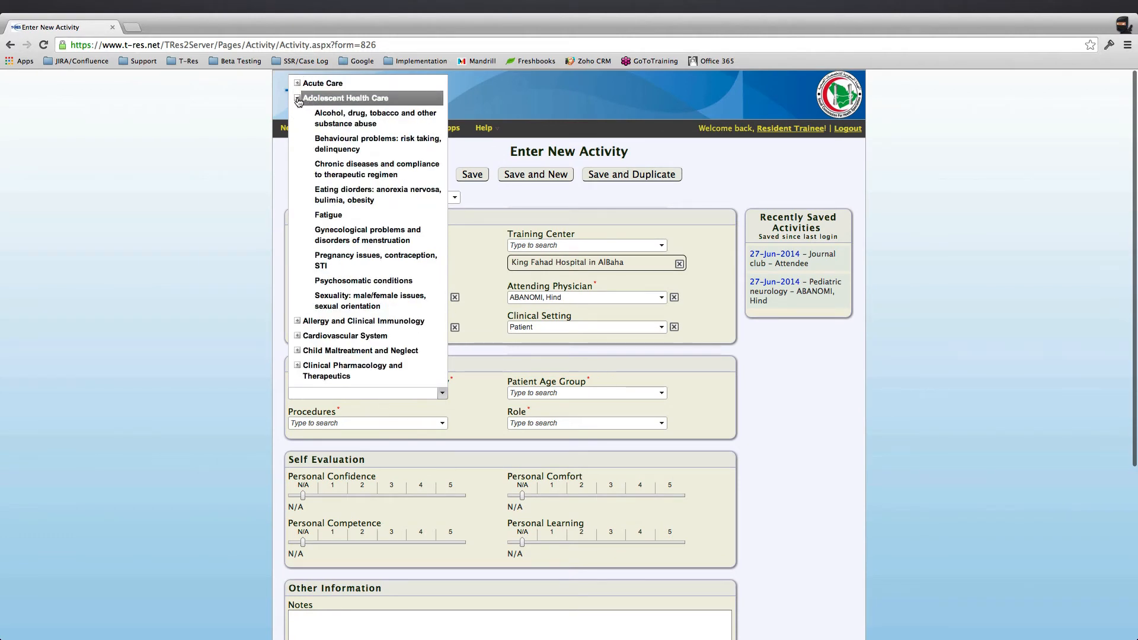
pyautogui.click(297, 98)
pyautogui.click(503, 362)
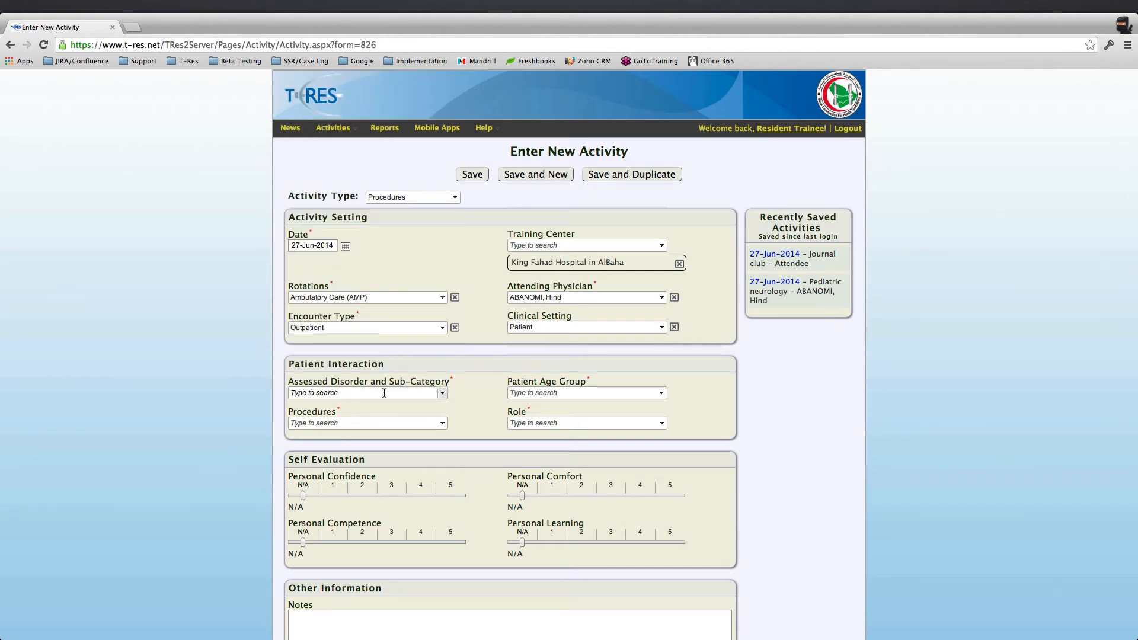
# Filter the assessed disorders by "alc" and select Alcohol, drug, tobacco and other substance abuse
pyautogui.click(360, 393)
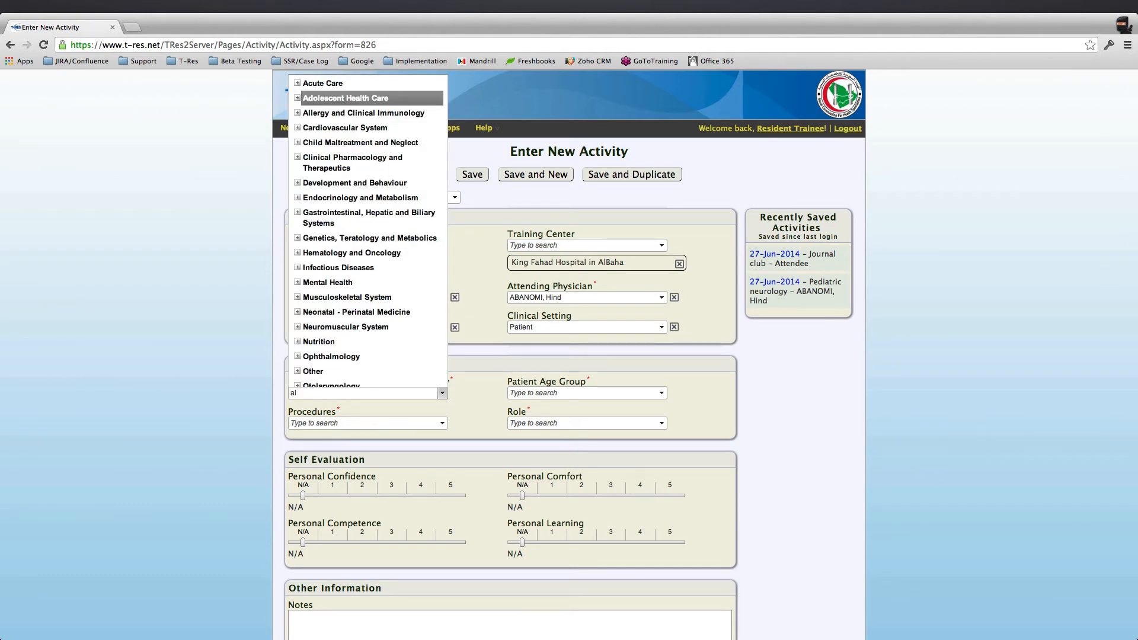
pyautogui.write('alch')
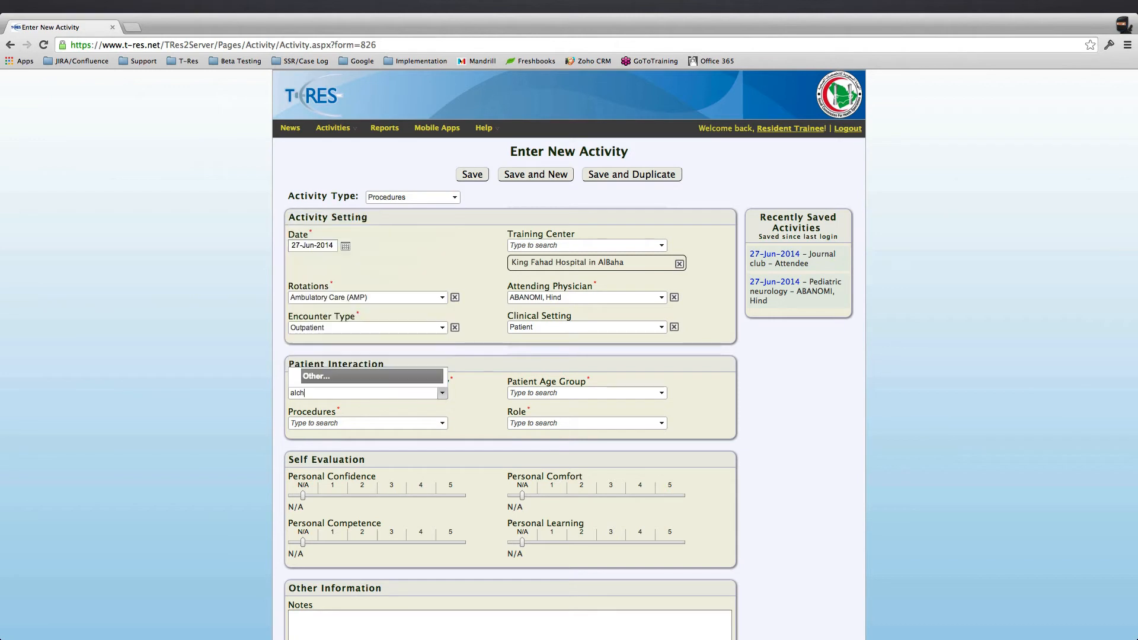
pyautogui.press('BackSpace')
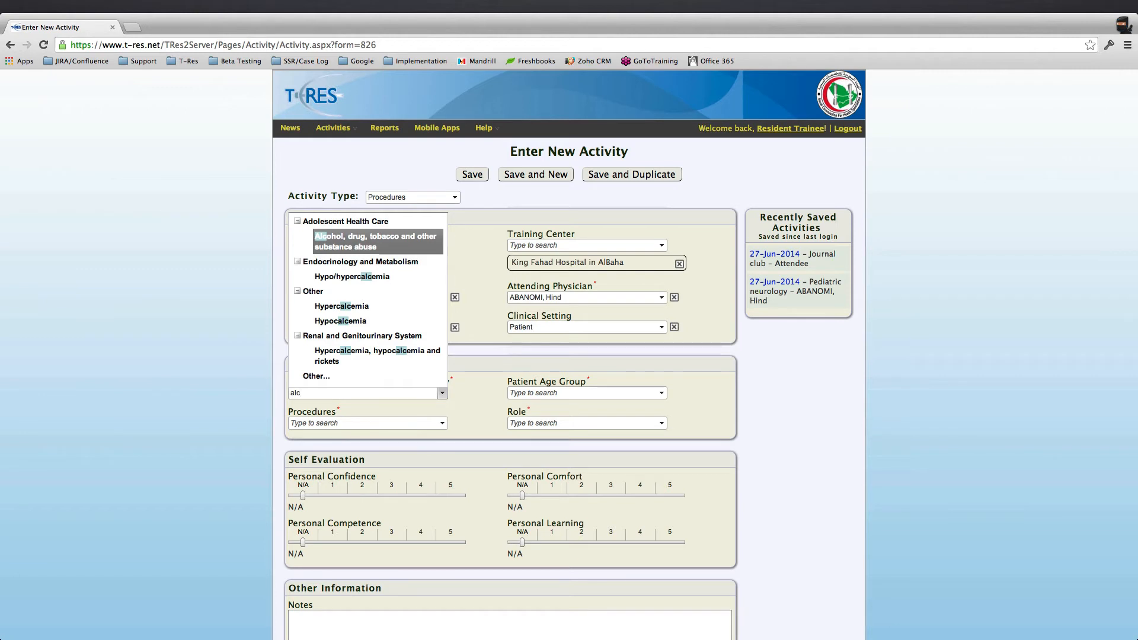
pyautogui.press('Down')
pyautogui.press('Down')
pyautogui.press('Up')
pyautogui.press('Up')
pyautogui.press('Return')
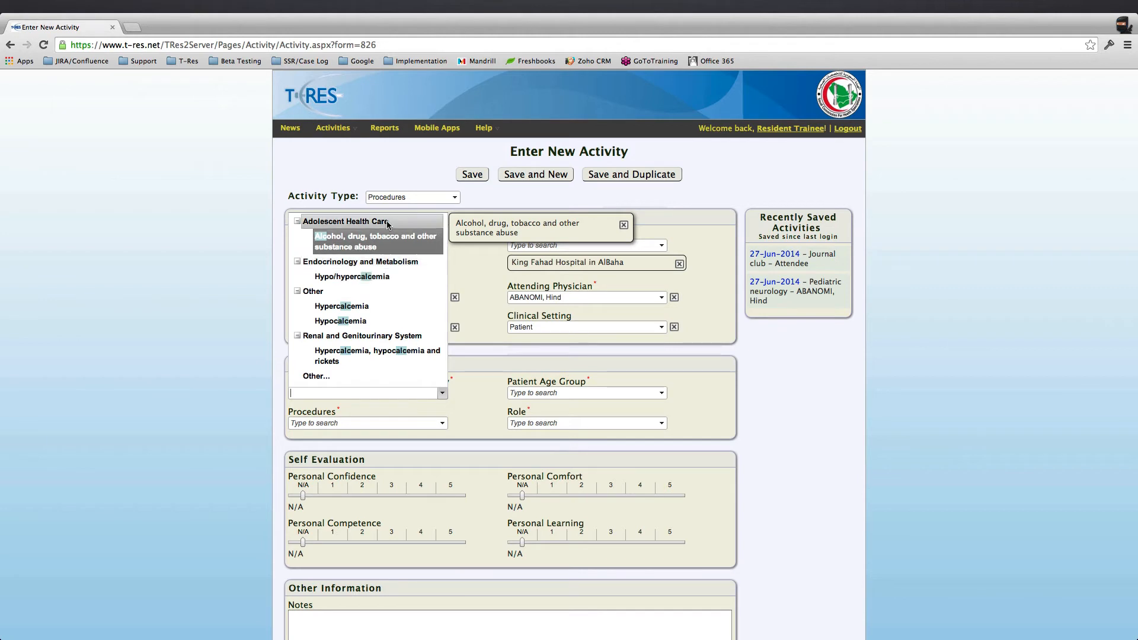
# Add Hypercalcemia, hypocalcemia and rickets and Hypo/hypercalcemia to the assessed disorders
pyautogui.click(362, 355)
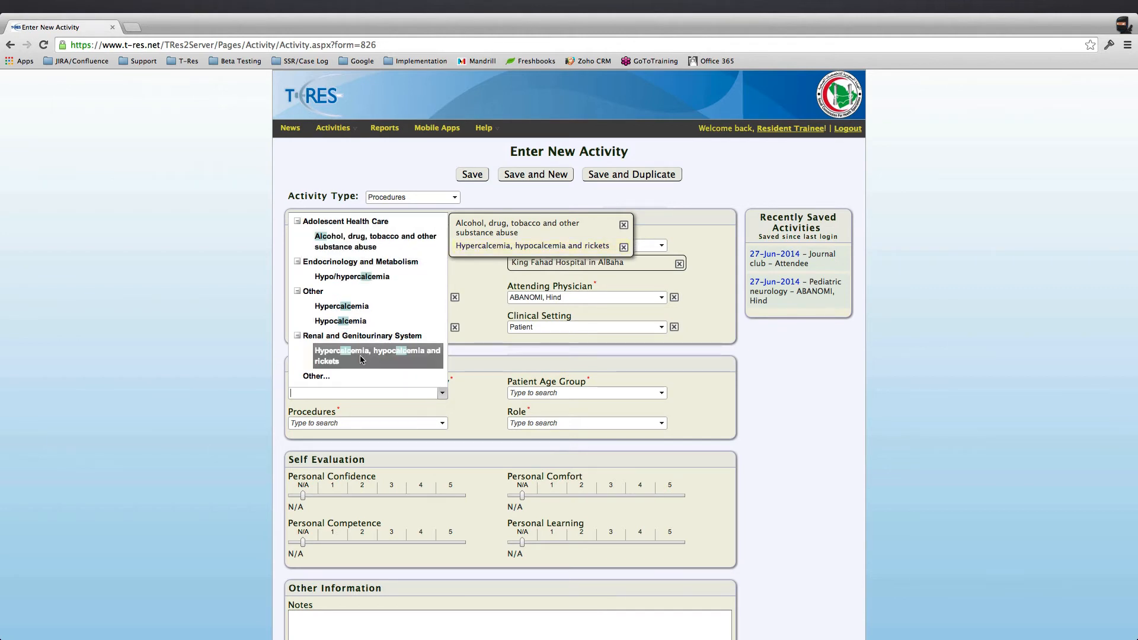
pyautogui.click(358, 278)
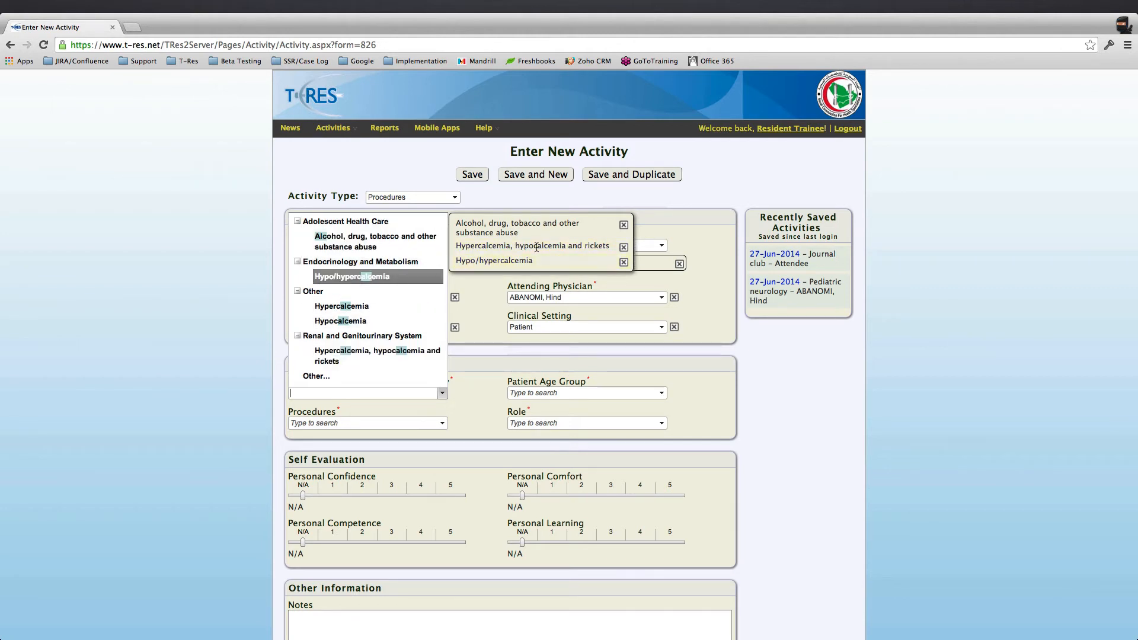
pyautogui.click(483, 511)
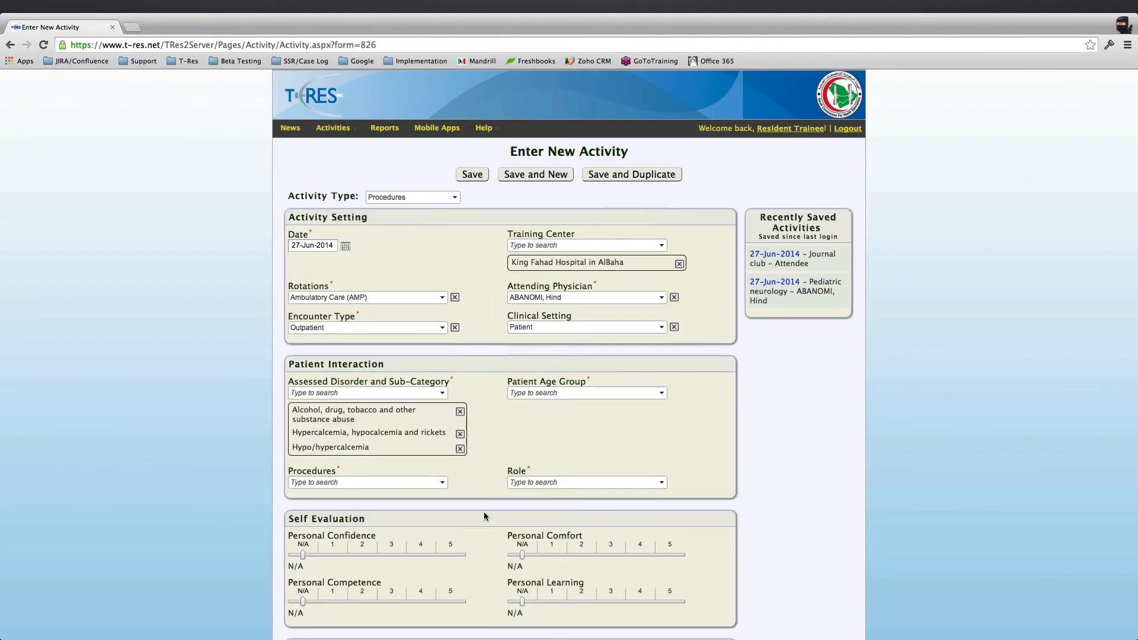
# Remove both calcemia entries from the assessed disorders and set the patient age group to Adolescent (14 years+)
pyautogui.click(460, 449)
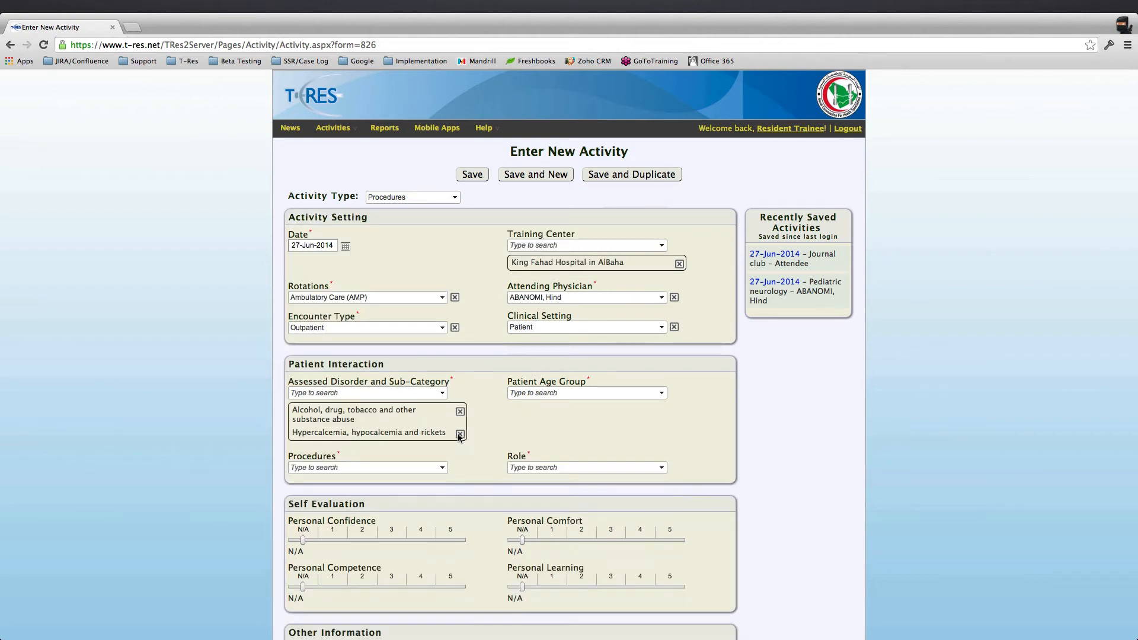
pyautogui.click(460, 434)
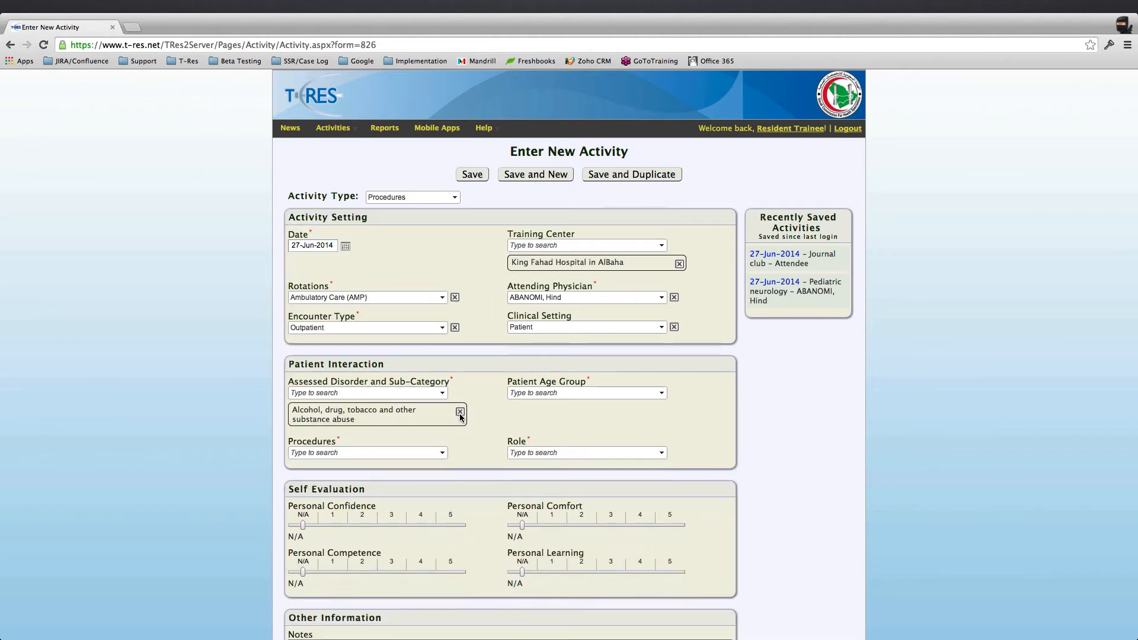
pyautogui.scroll(-3, 513, 423)
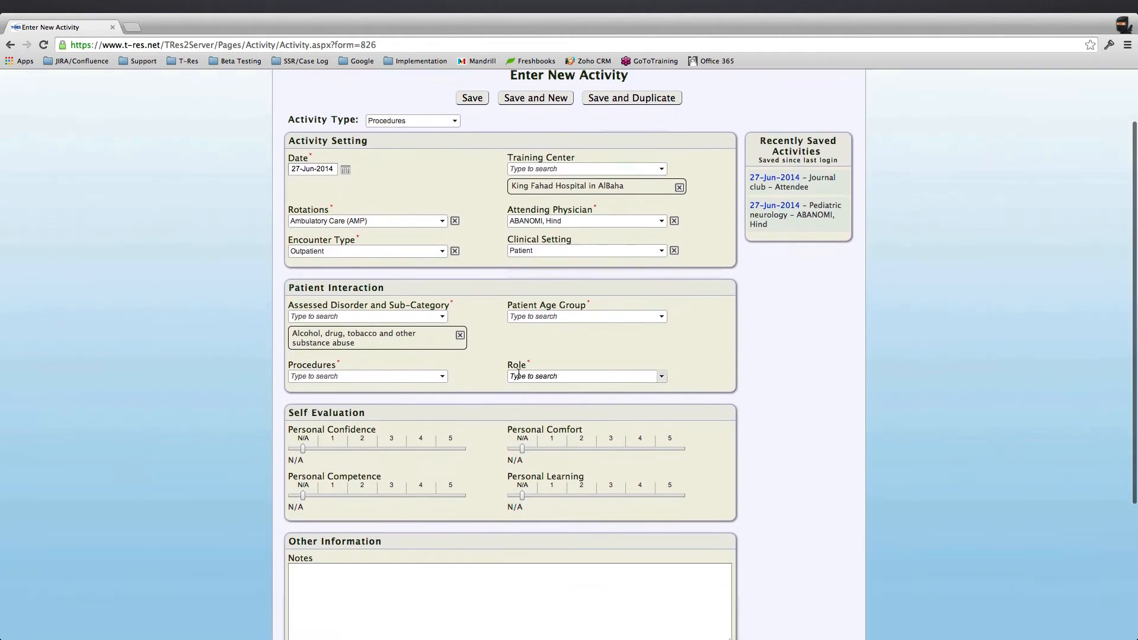
pyautogui.click(661, 306)
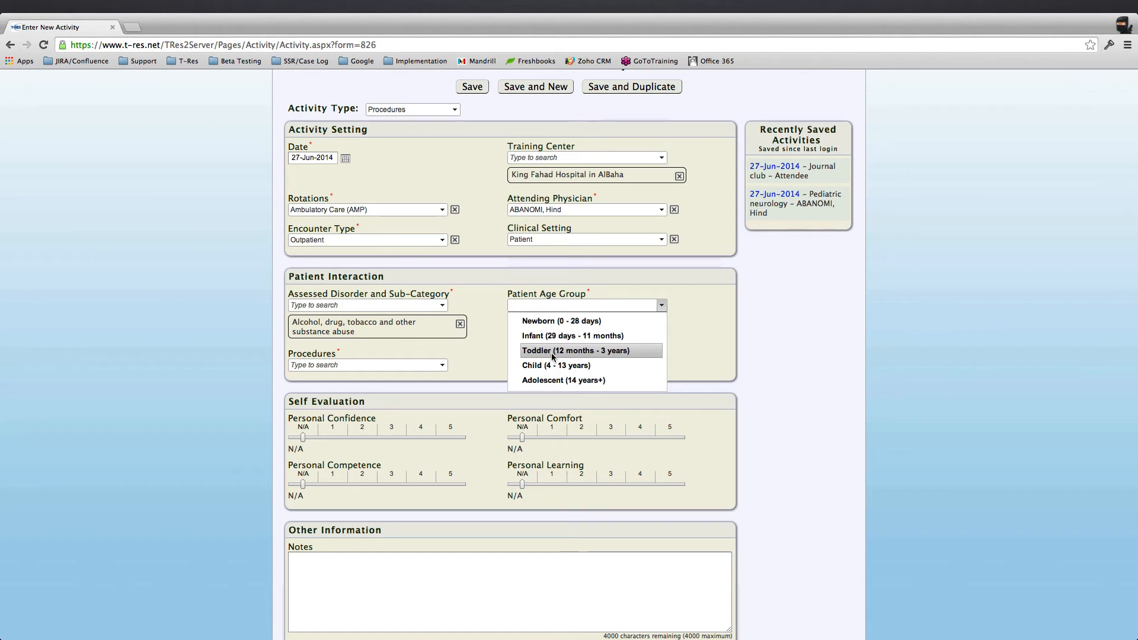
pyautogui.click(548, 380)
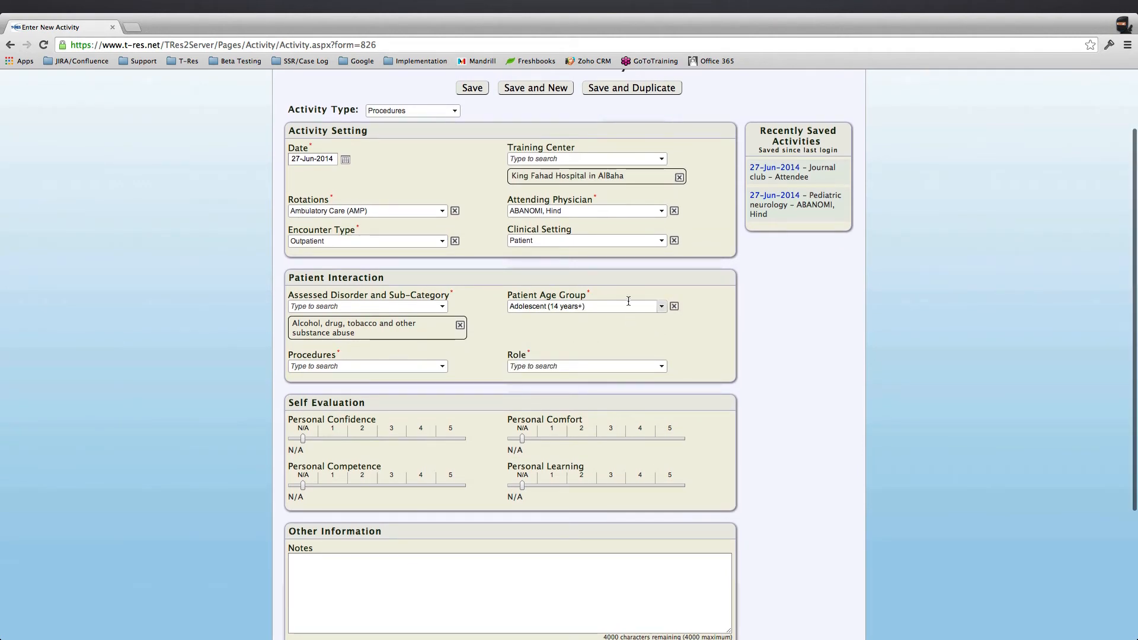
# Browse the junior and senior level procedures and select Resuscitation skills under Senior Level (R3 and R4)
pyautogui.click(442, 366)
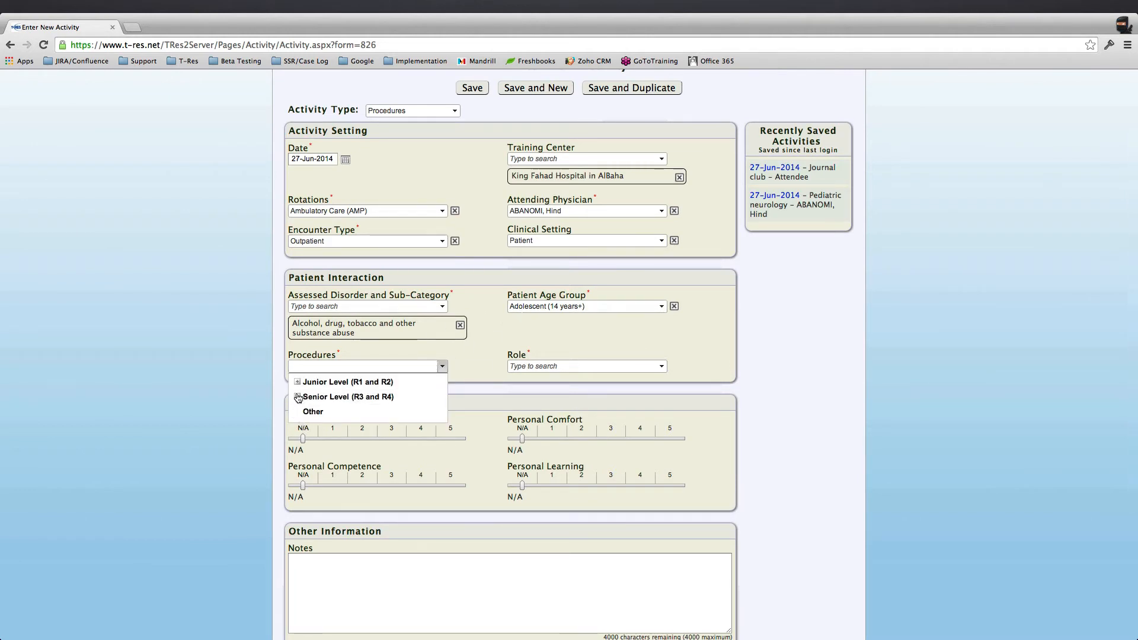
pyautogui.click(299, 398)
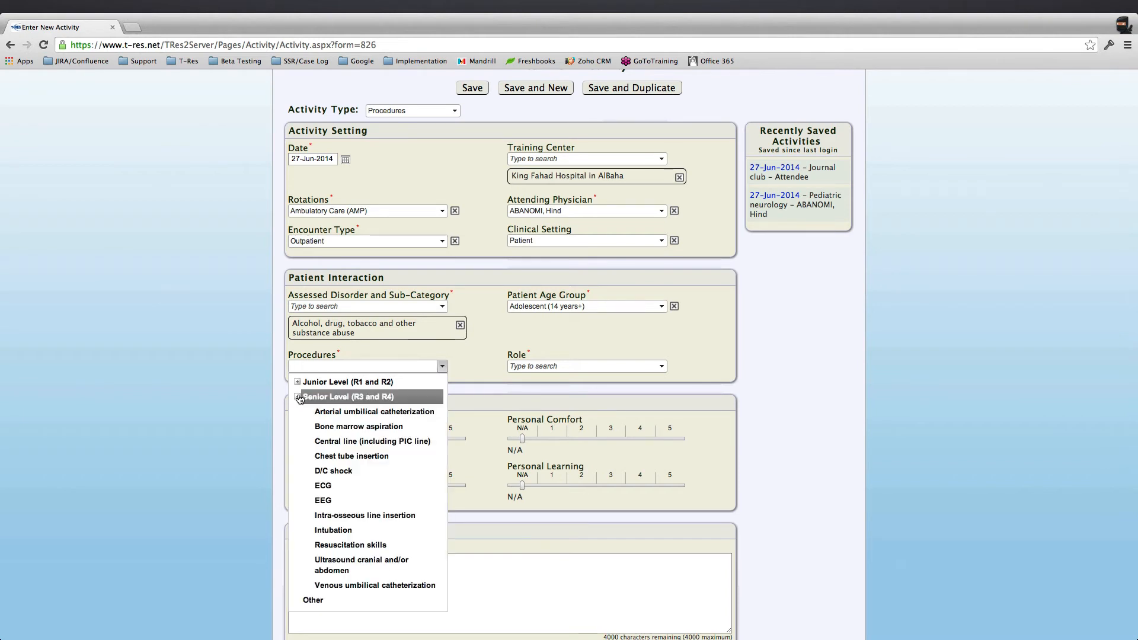
pyautogui.scroll(-3, 355, 414)
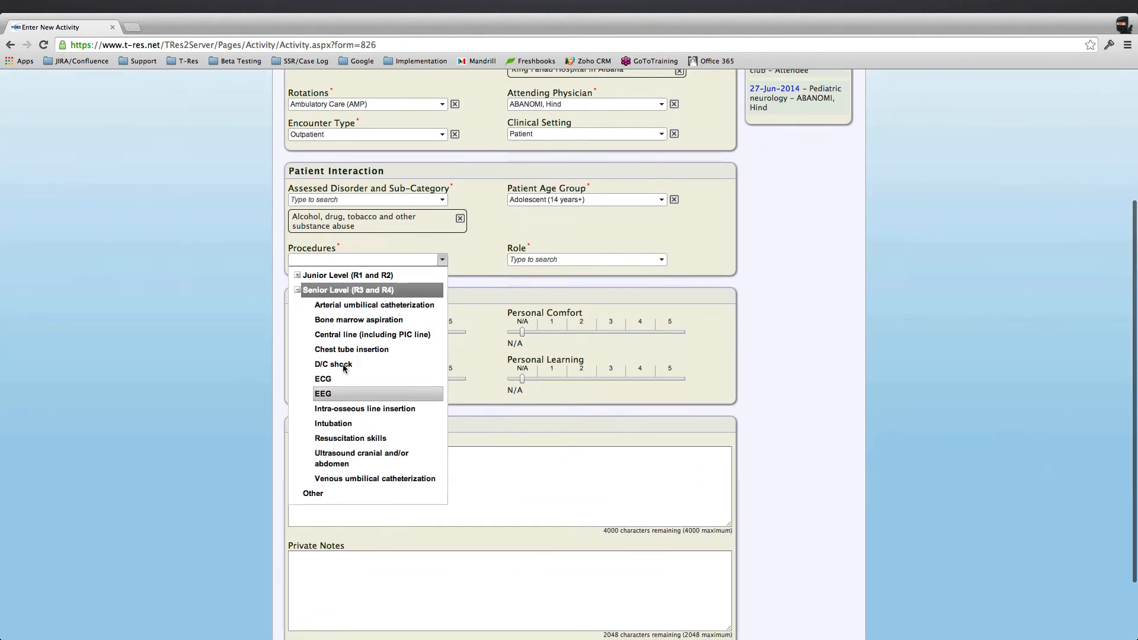
pyautogui.click(298, 276)
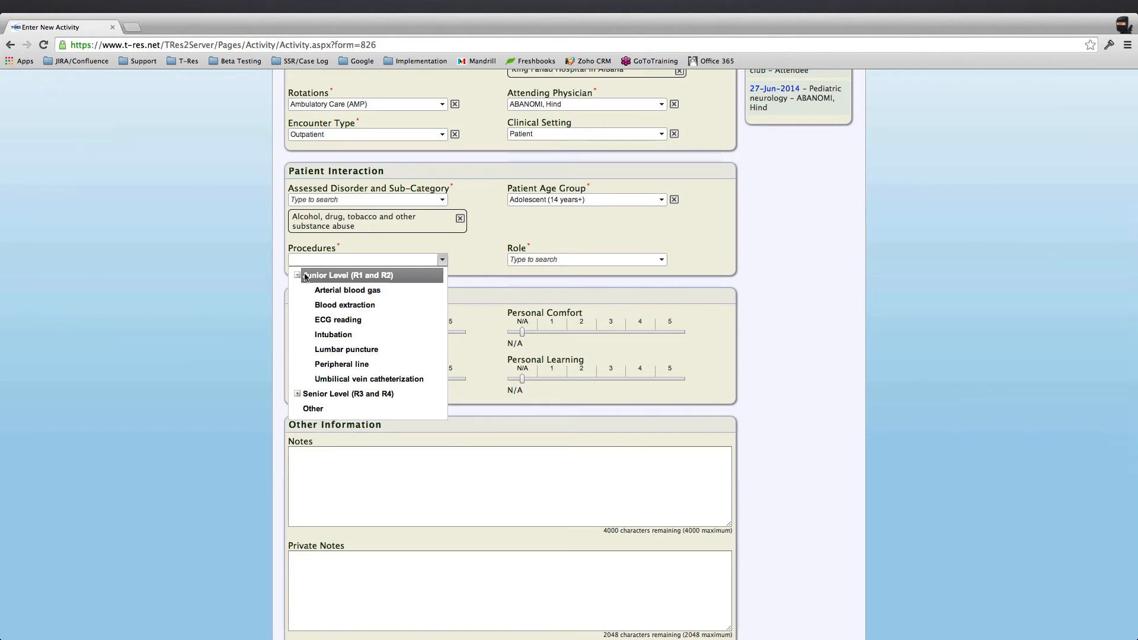
pyautogui.click(297, 275)
pyautogui.click(298, 291)
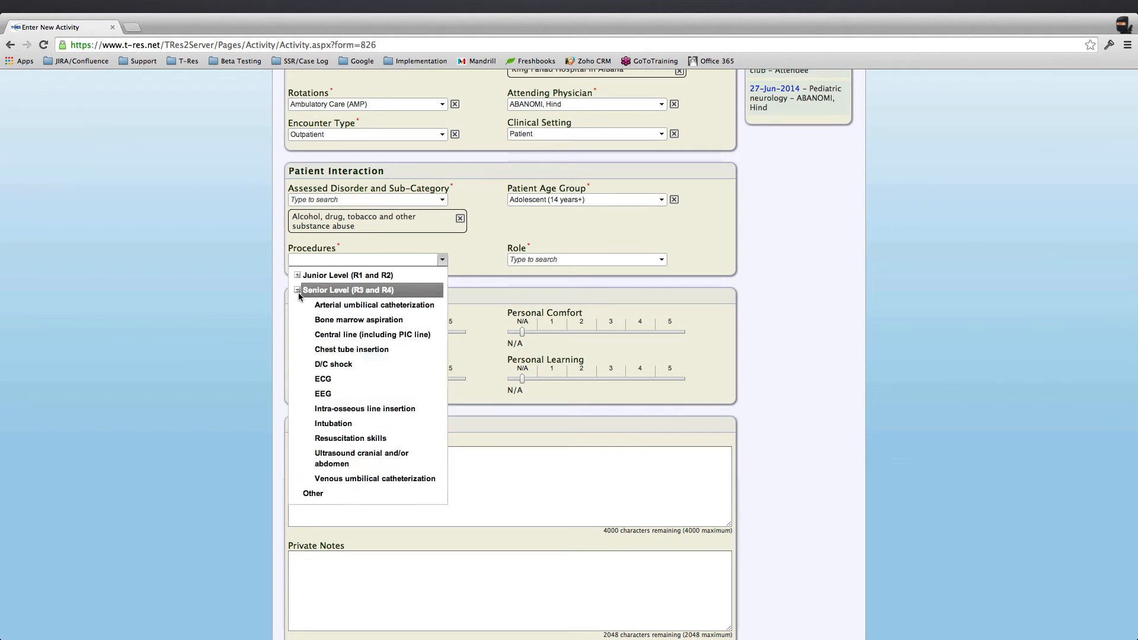
pyautogui.click(369, 437)
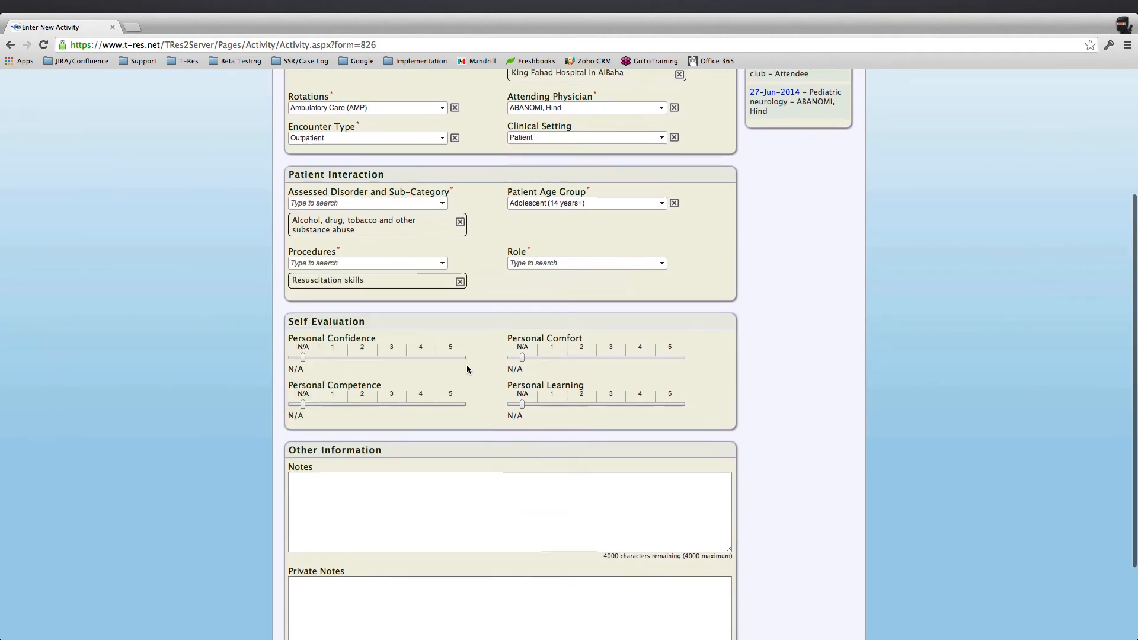
# Add Ultrasound cranial and/or abdomen, a second Resuscitation skills and Intubation from the senior level to the procedures
pyautogui.click(442, 263)
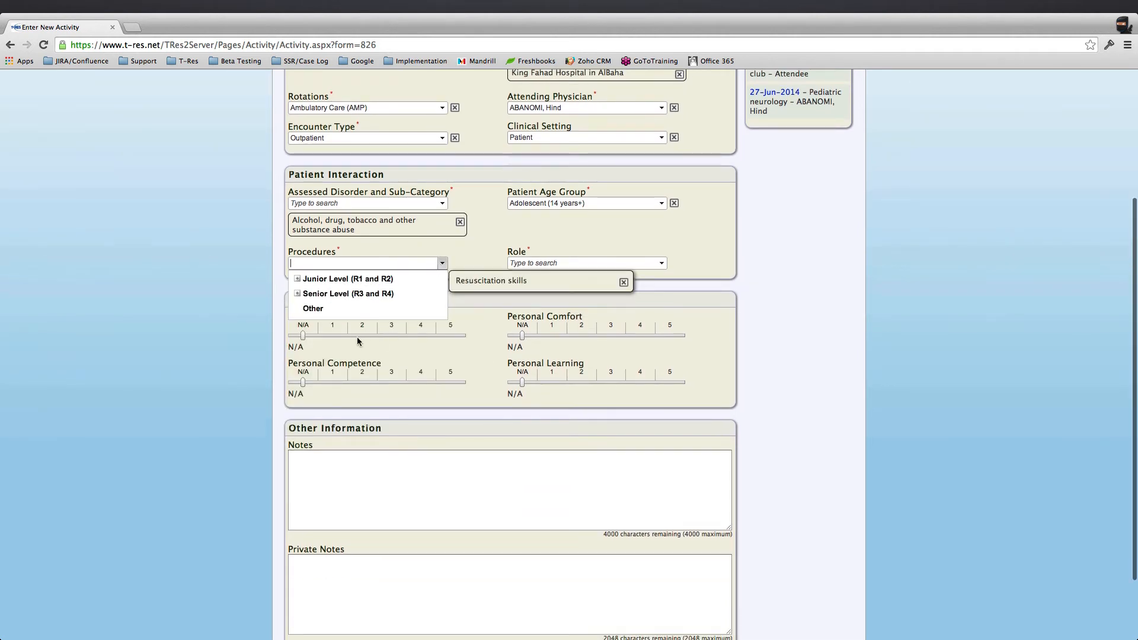
pyautogui.click(298, 295)
pyautogui.click(361, 461)
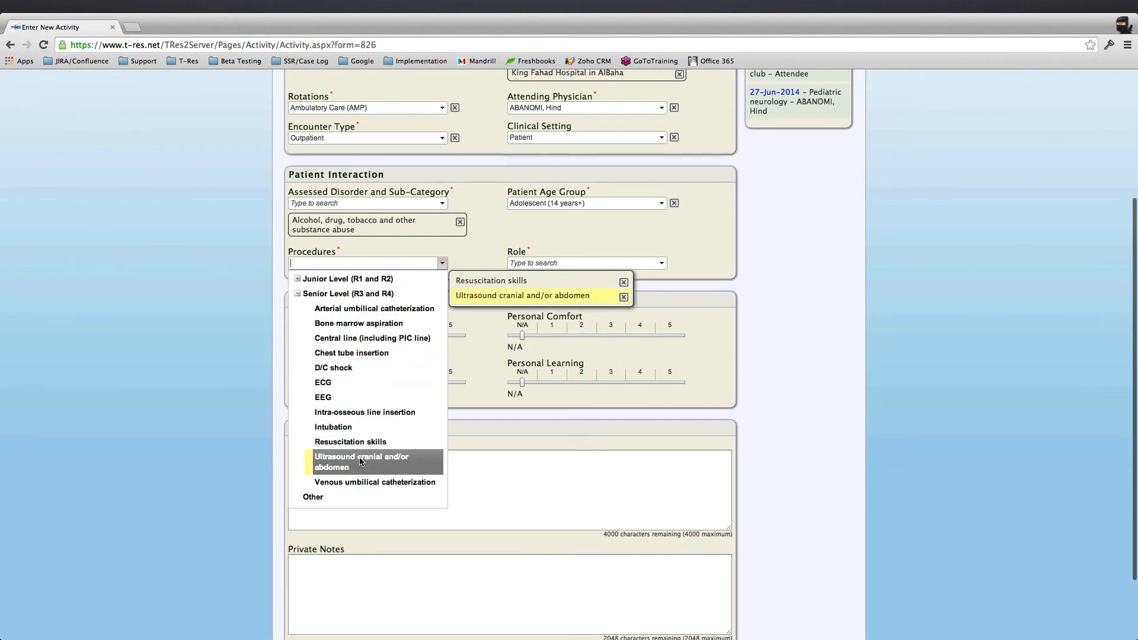
pyautogui.click(355, 442)
pyautogui.click(350, 426)
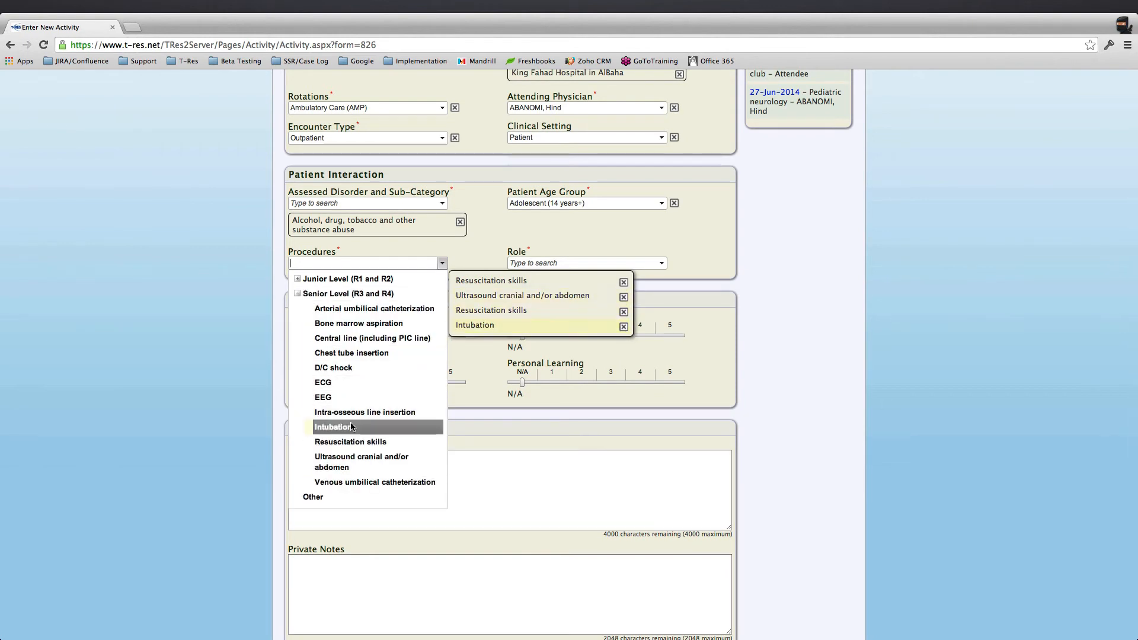
# Remove Intubation, the duplicate Resuscitation skills and Ultrasound cranial and/or abdomen from the selected procedures
pyautogui.click(481, 361)
pyautogui.click(459, 326)
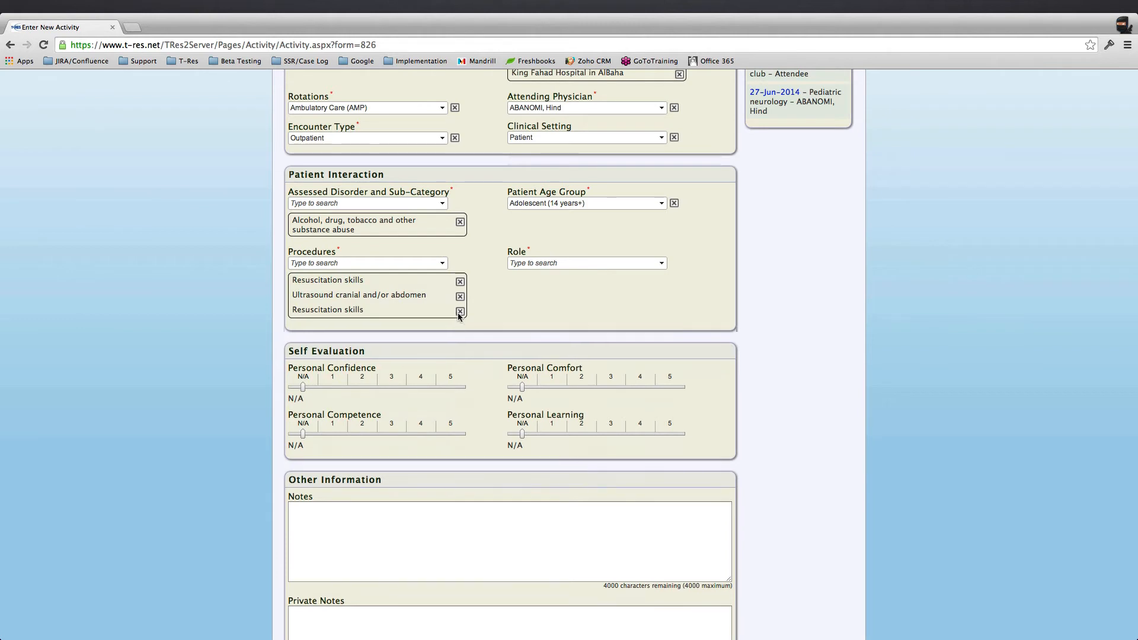
pyautogui.click(460, 312)
pyautogui.click(460, 296)
# Set the role for the procedure to Performed
pyautogui.click(549, 263)
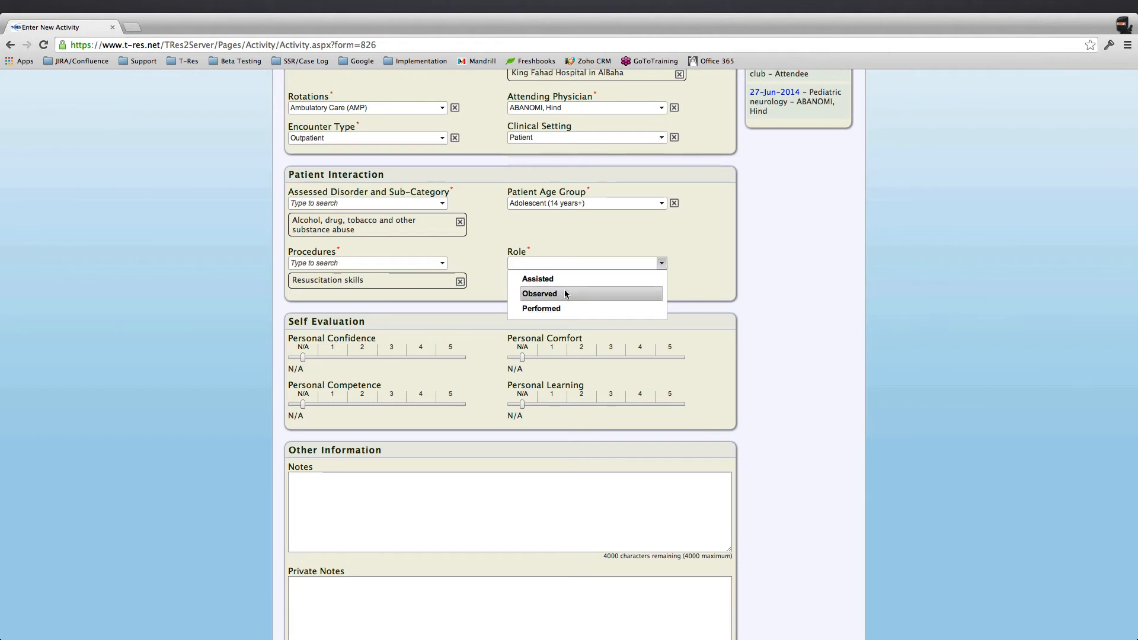
pyautogui.click(563, 309)
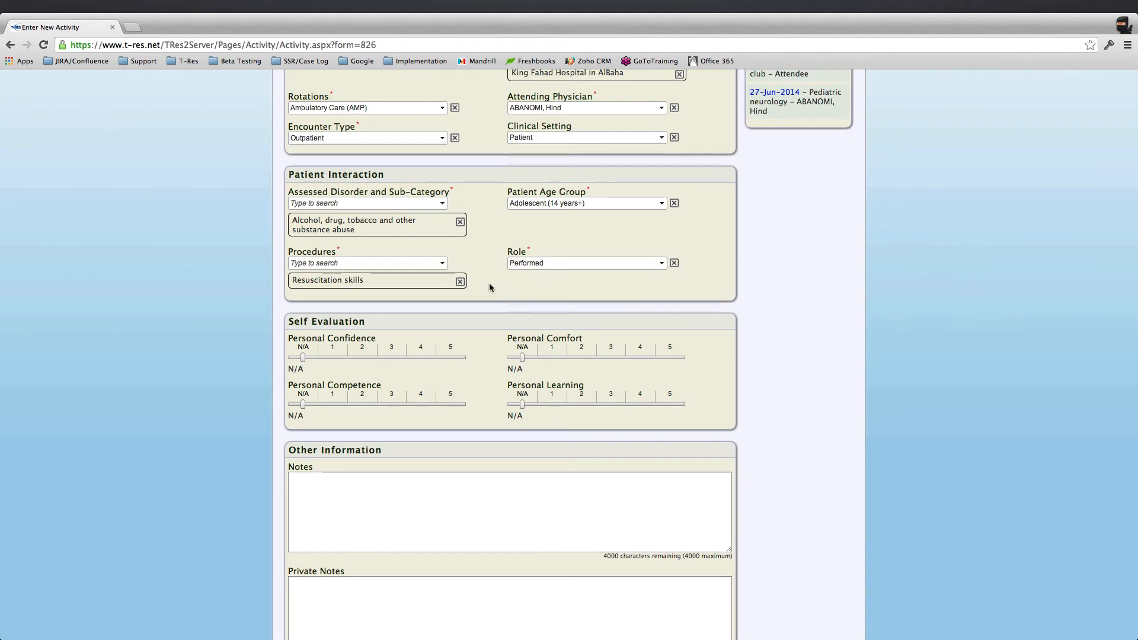
# Review the activity setting and patient interaction entries, and examine the self evaluation and notes sections of the form
pyautogui.scroll(3, 490, 310)
pyautogui.scroll(-4, 490, 310)
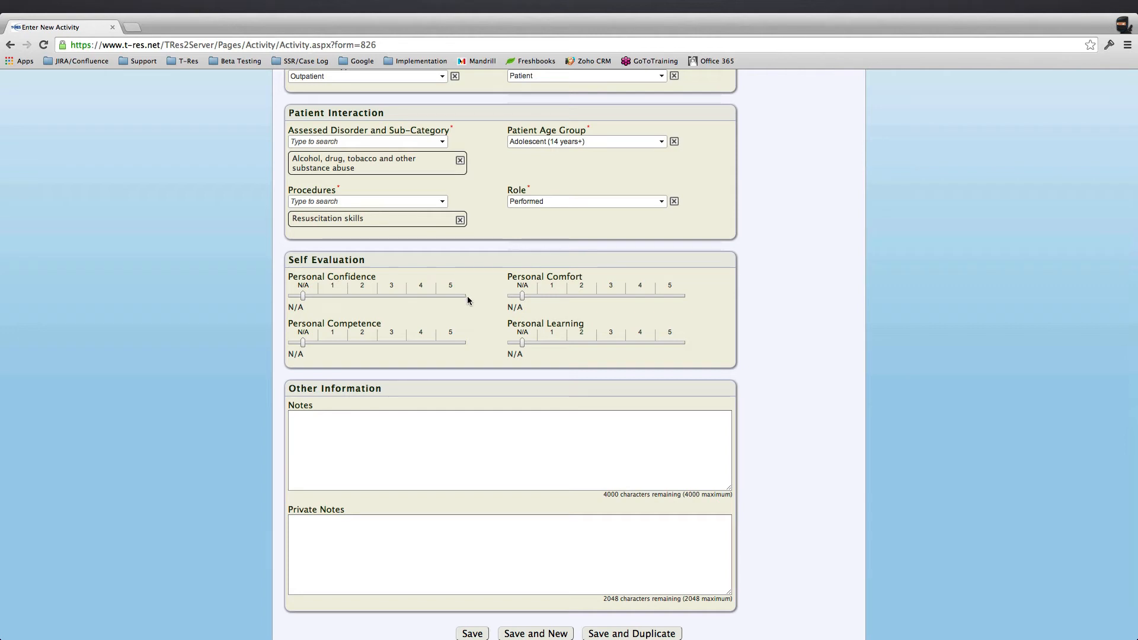
pyautogui.scroll(5, 467, 296)
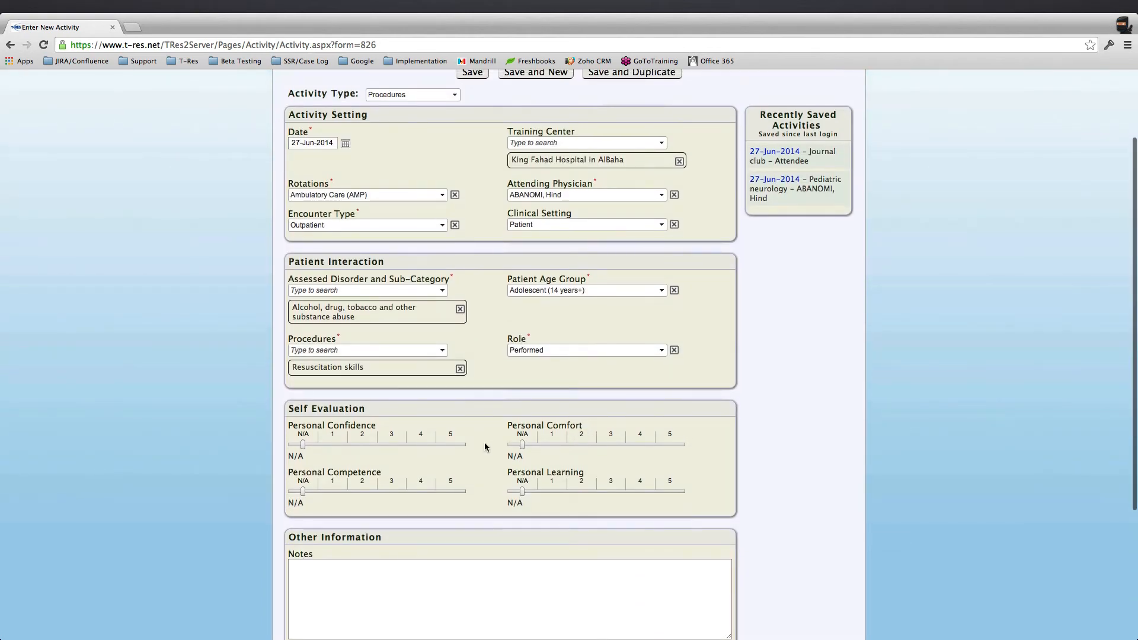
pyautogui.scroll(3, 484, 447)
pyautogui.scroll(-3, 487, 443)
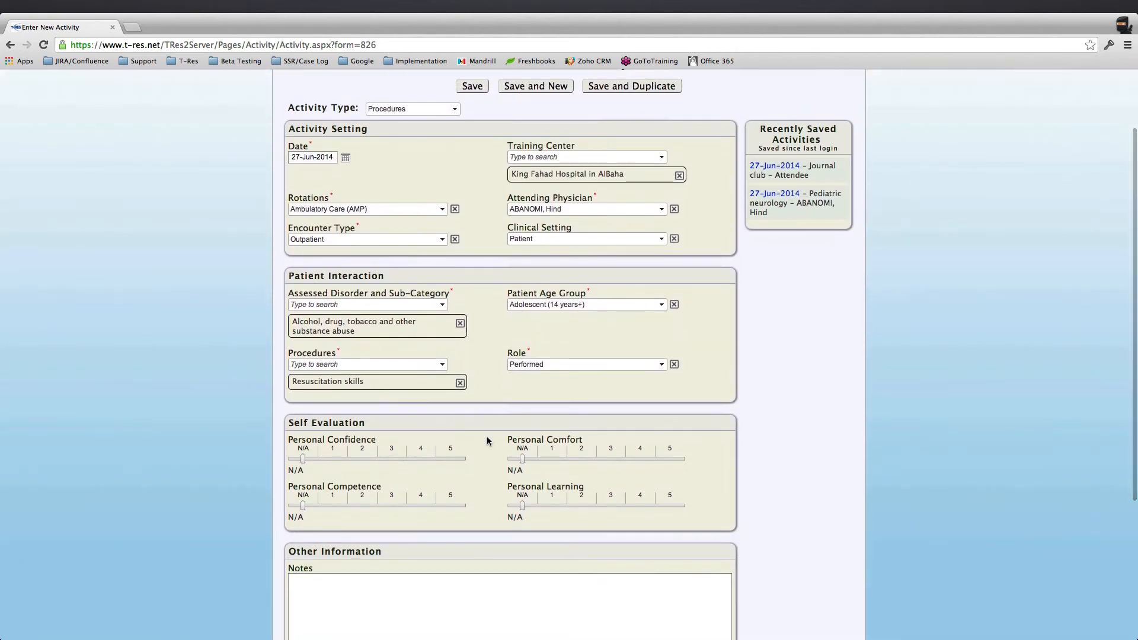
pyautogui.scroll(-3, 487, 441)
pyautogui.scroll(5, 487, 441)
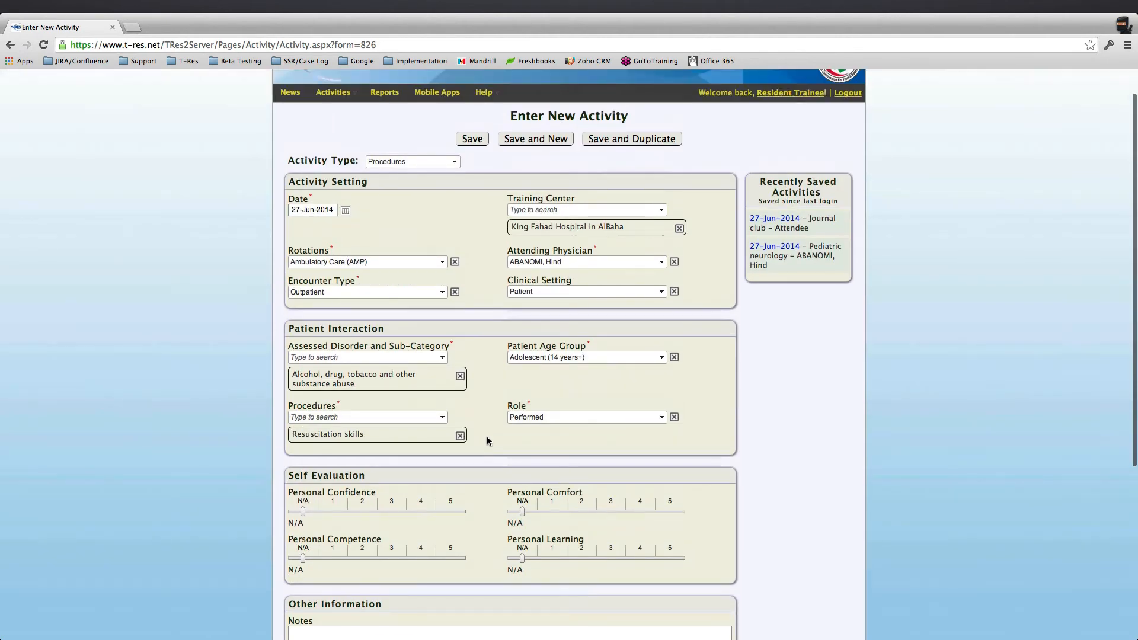
pyautogui.scroll(-3, 487, 441)
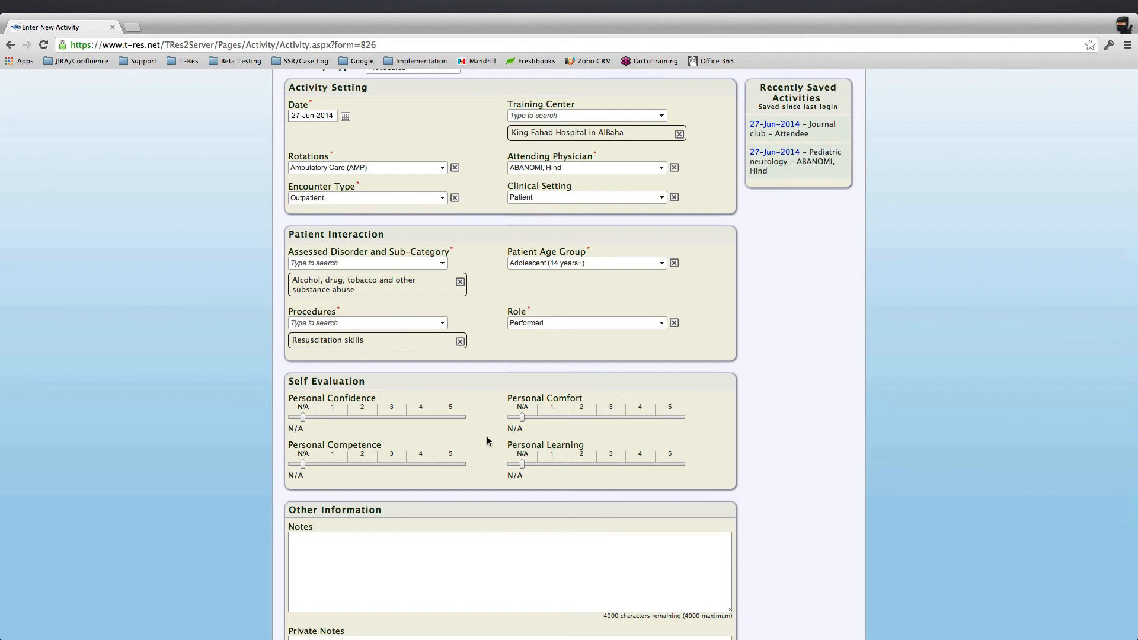
pyautogui.scroll(4, 480, 424)
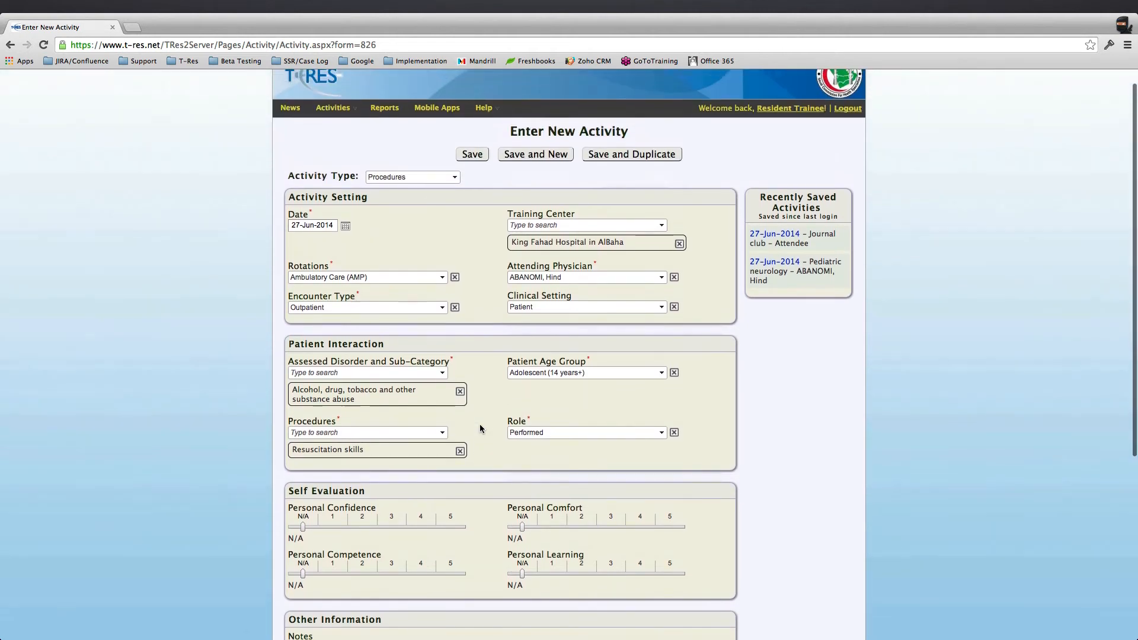
# Rate the self evaluation: Personal Confidence 5, Personal Comfort 5, Personal Competence 4 and Personal Learning 5
pyautogui.scroll(-6, 479, 424)
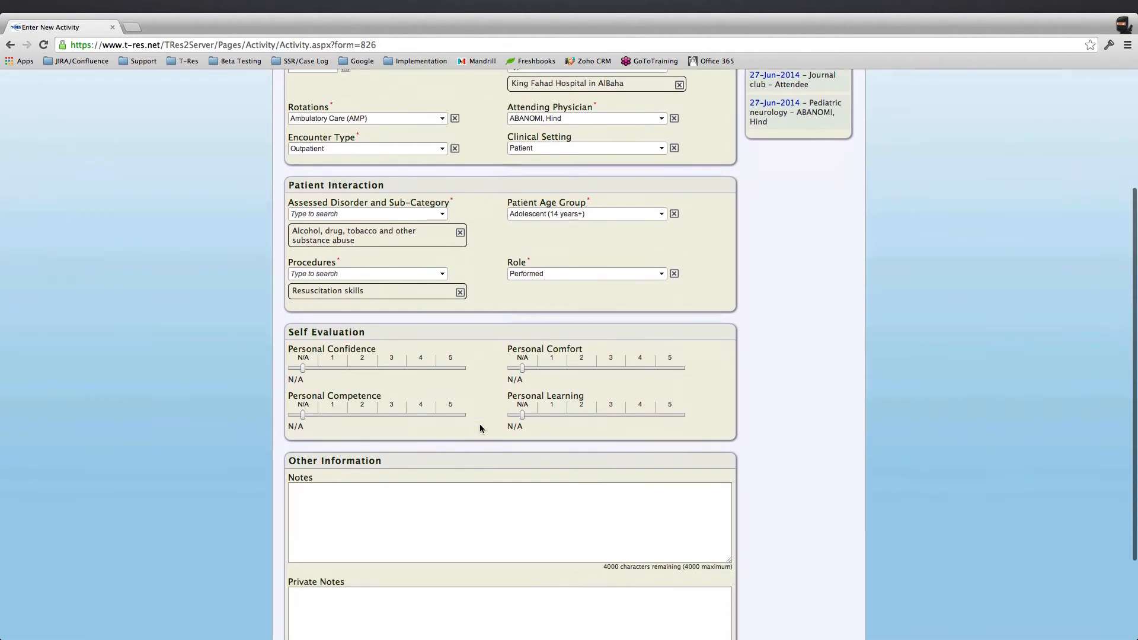
pyautogui.click(443, 367)
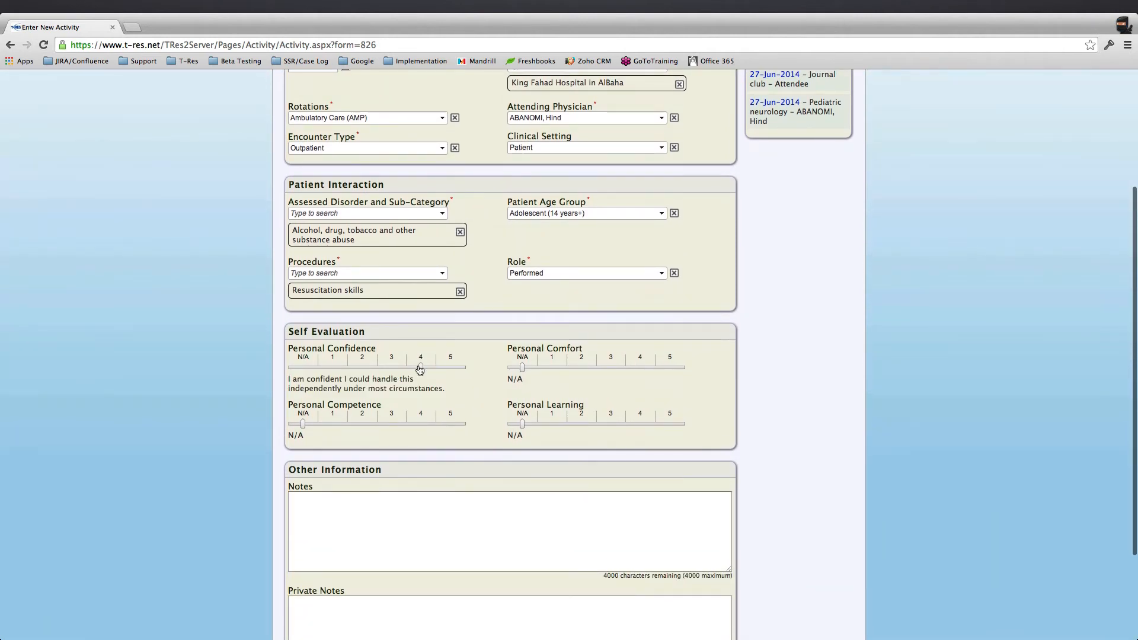
pyautogui.click(639, 367)
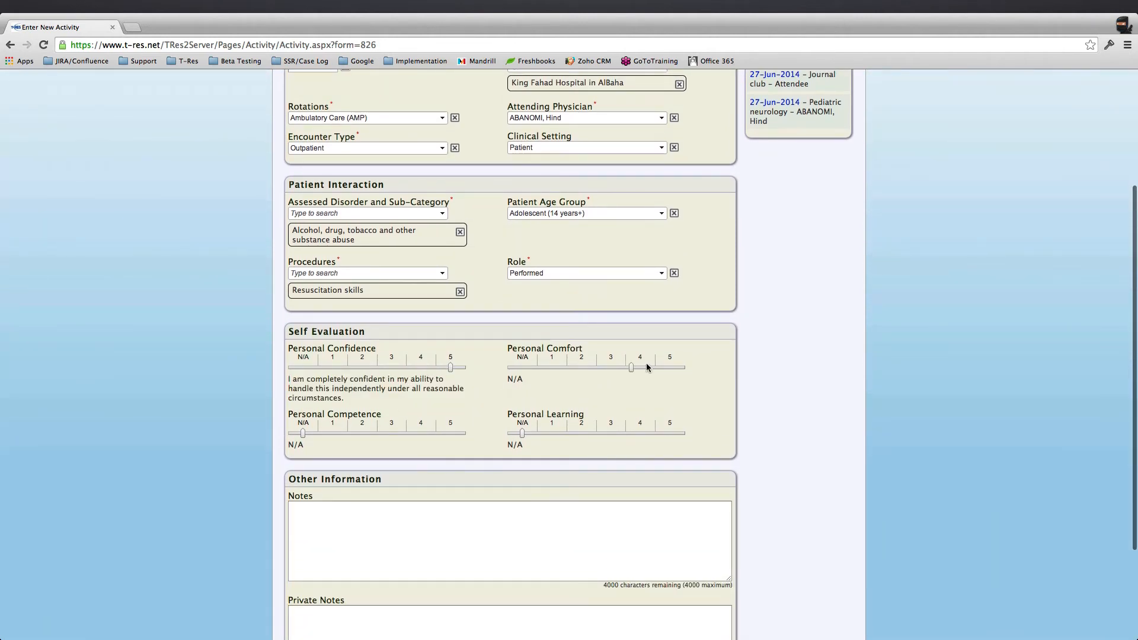
pyautogui.click(668, 367)
pyautogui.click(422, 432)
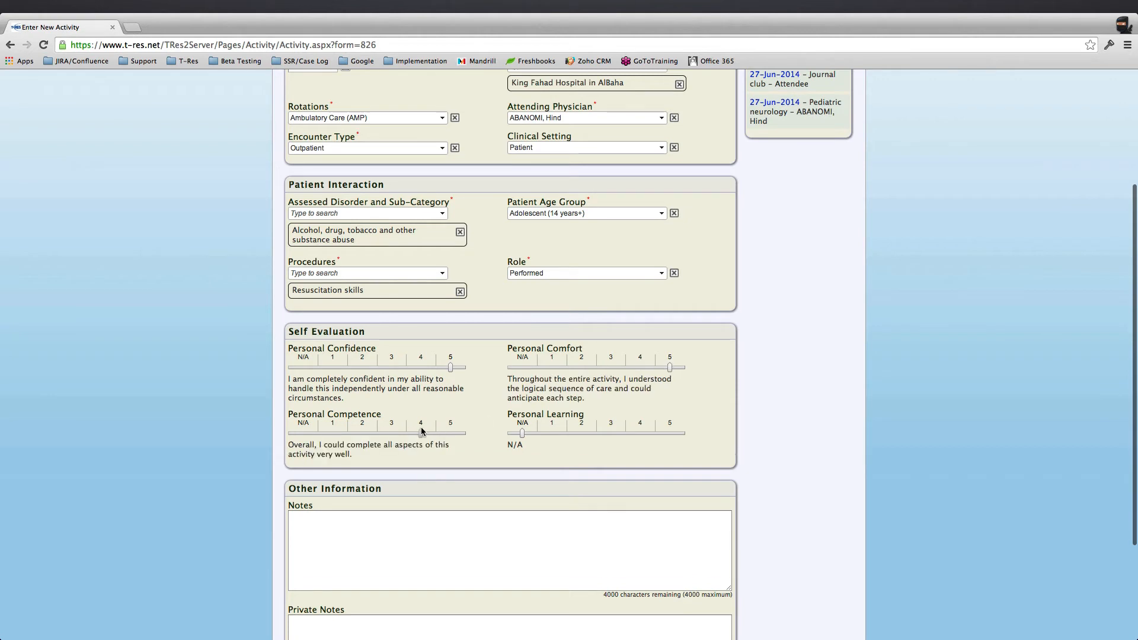
pyautogui.click(657, 433)
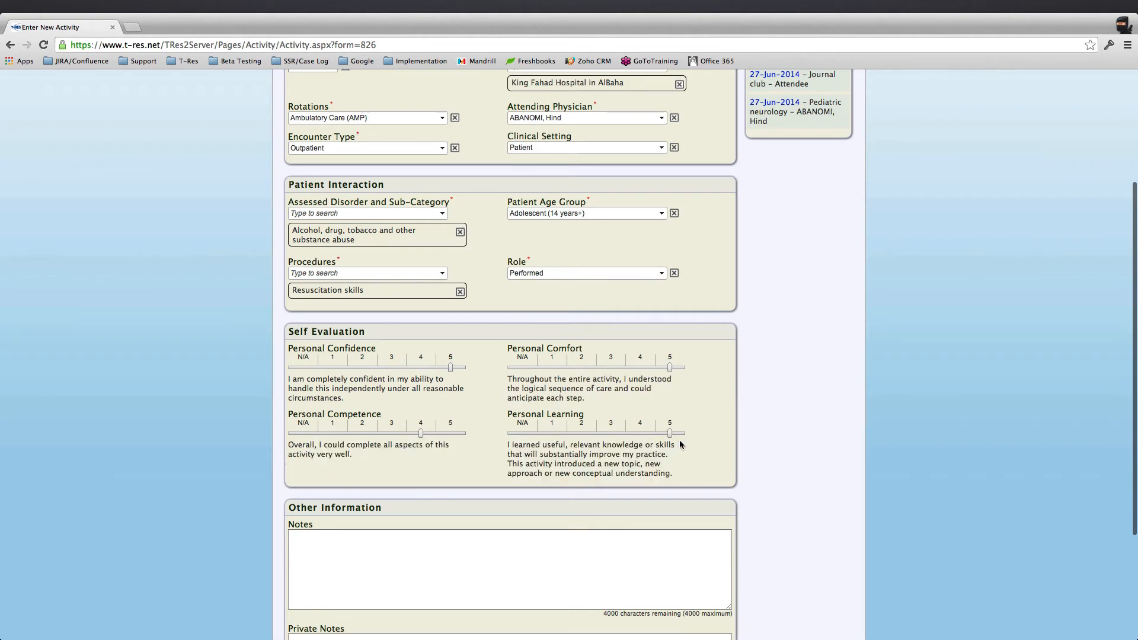
# Examine the notes fields and check the whole completed Procedures form before saving
pyautogui.scroll(-5, 678, 445)
pyautogui.click(511, 417)
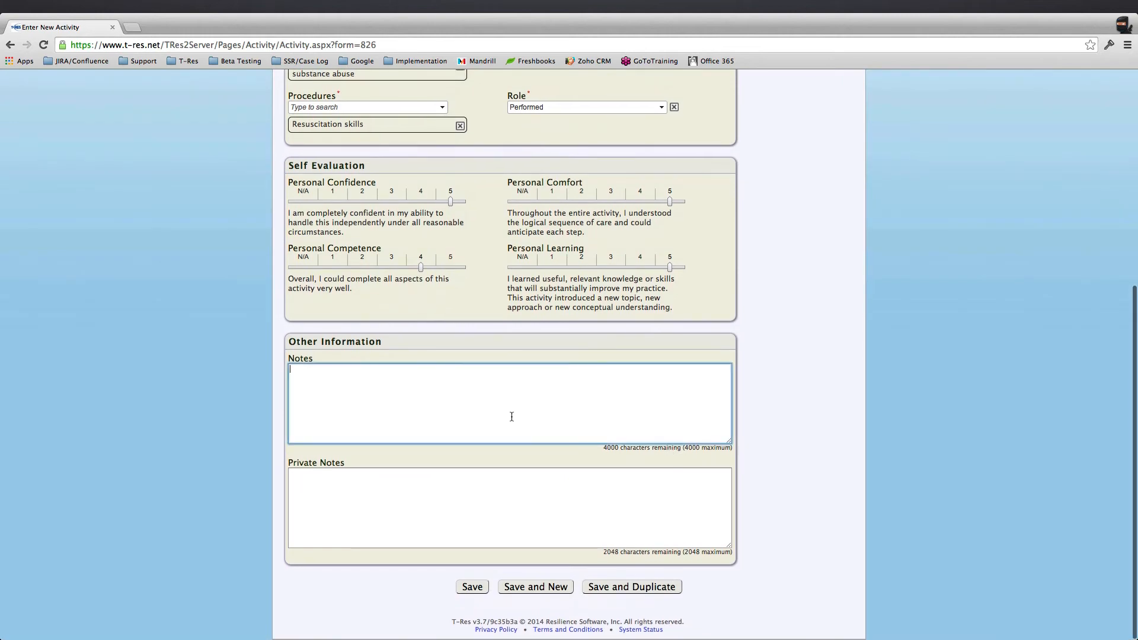
pyautogui.scroll(4, 511, 416)
pyautogui.scroll(-3, 471, 420)
pyautogui.scroll(4, 515, 474)
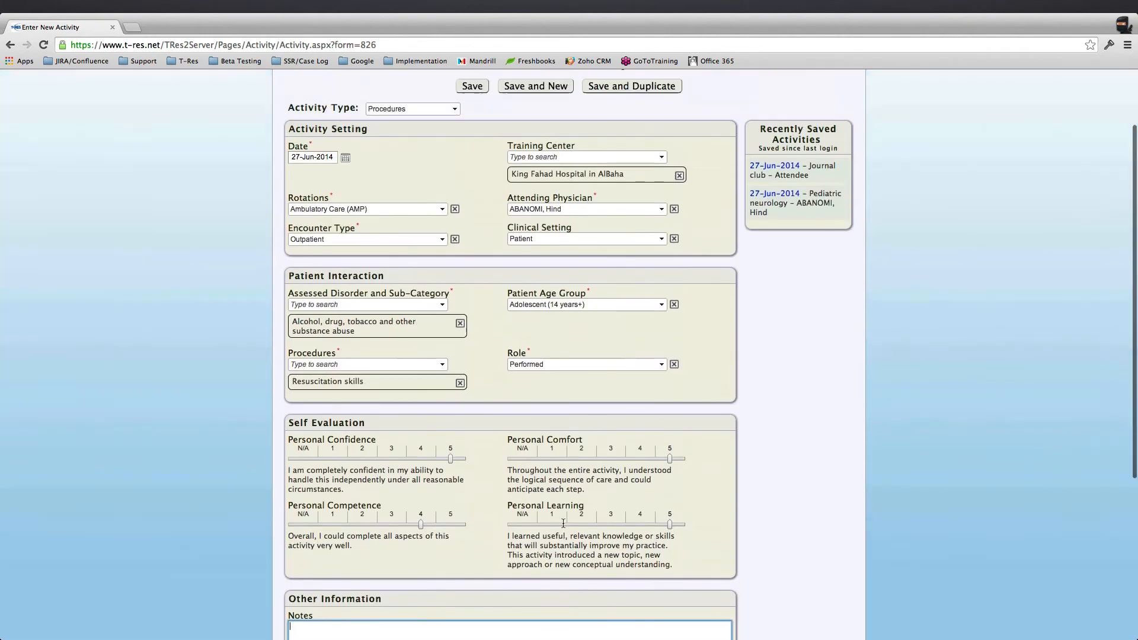
pyautogui.scroll(2, 563, 523)
pyautogui.scroll(-6, 562, 521)
pyautogui.scroll(4, 557, 510)
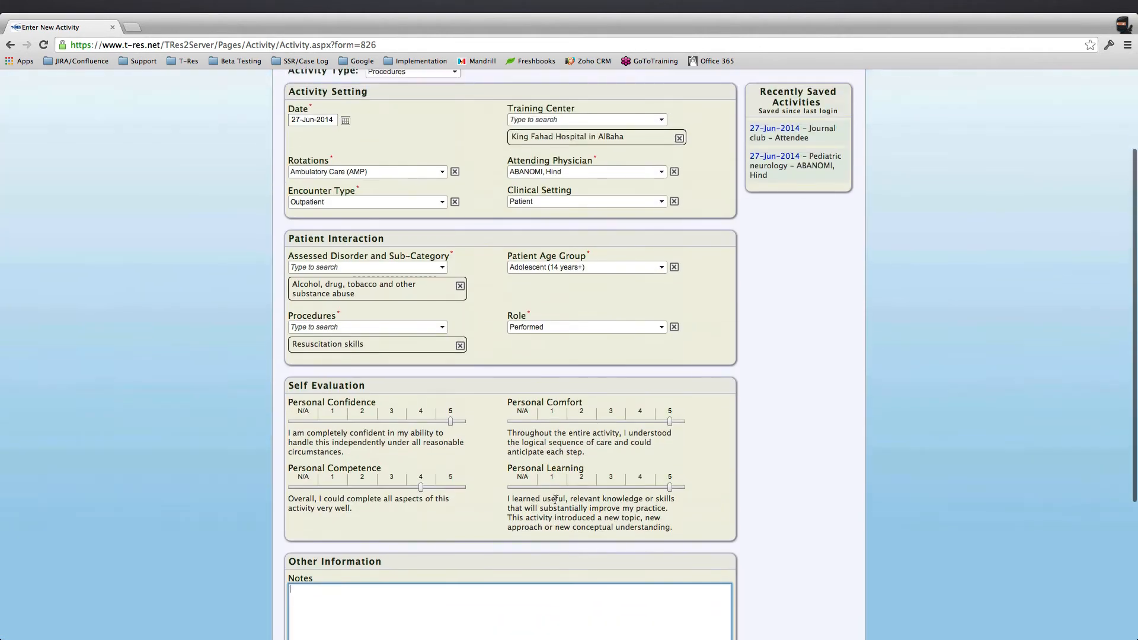
# Save the Procedures activity and duplicate it into a new activity, checking the copied field values
pyautogui.scroll(3, 555, 500)
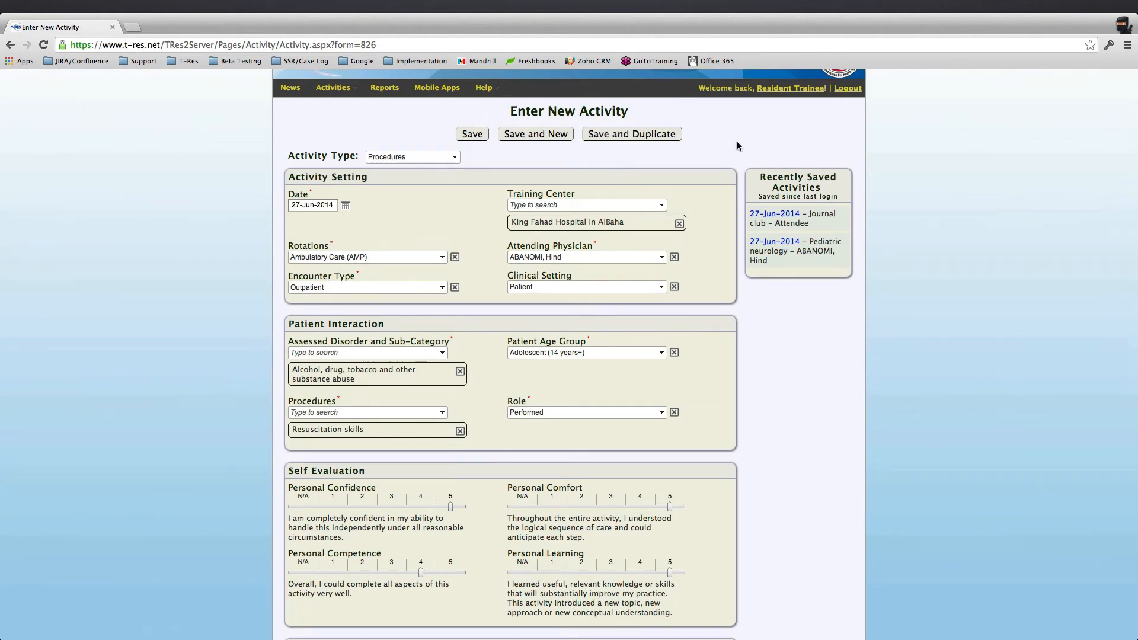
pyautogui.click(652, 135)
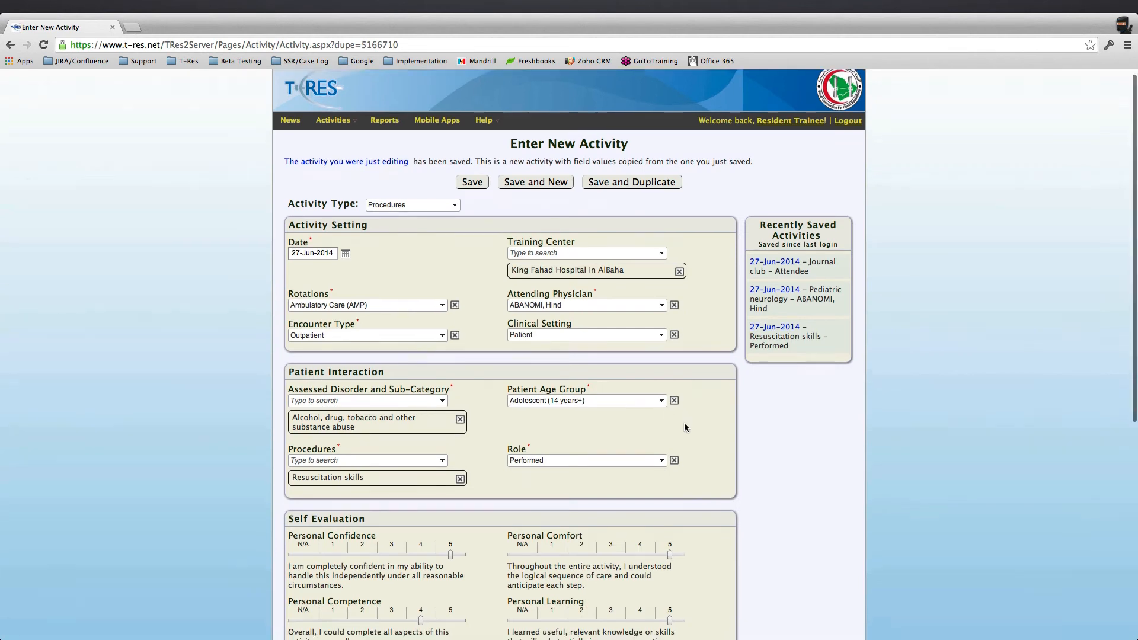
pyautogui.scroll(-3, 684, 426)
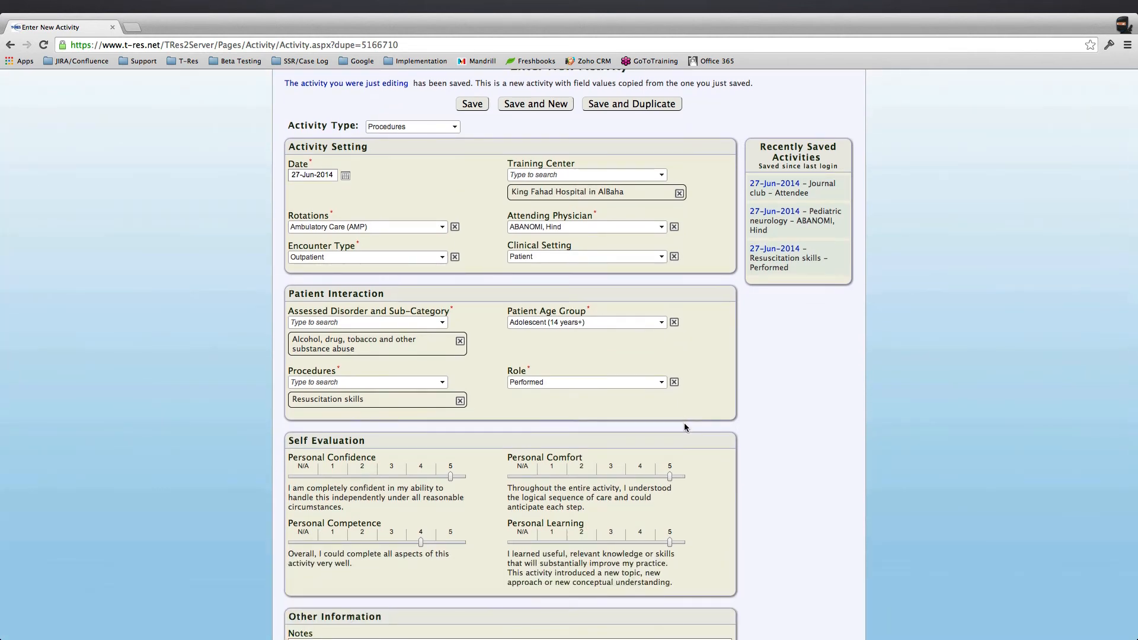
pyautogui.scroll(-3, 784, 461)
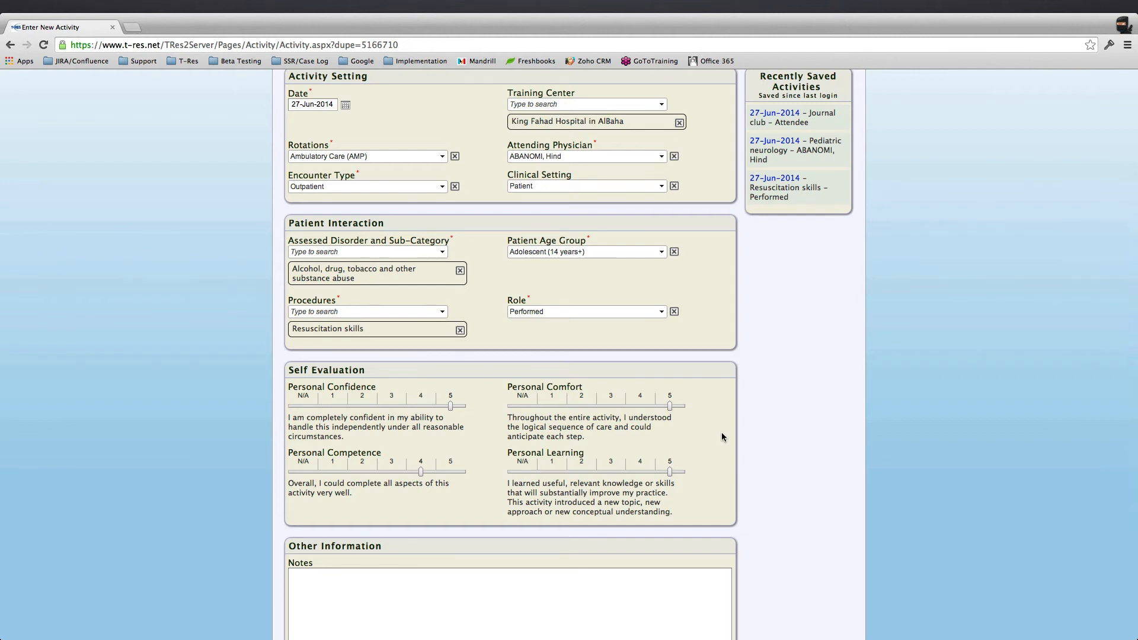
# Set the Patient Age Group of the duplicated Procedures activity to Child (4 - 13 years)
pyautogui.scroll(3, 721, 432)
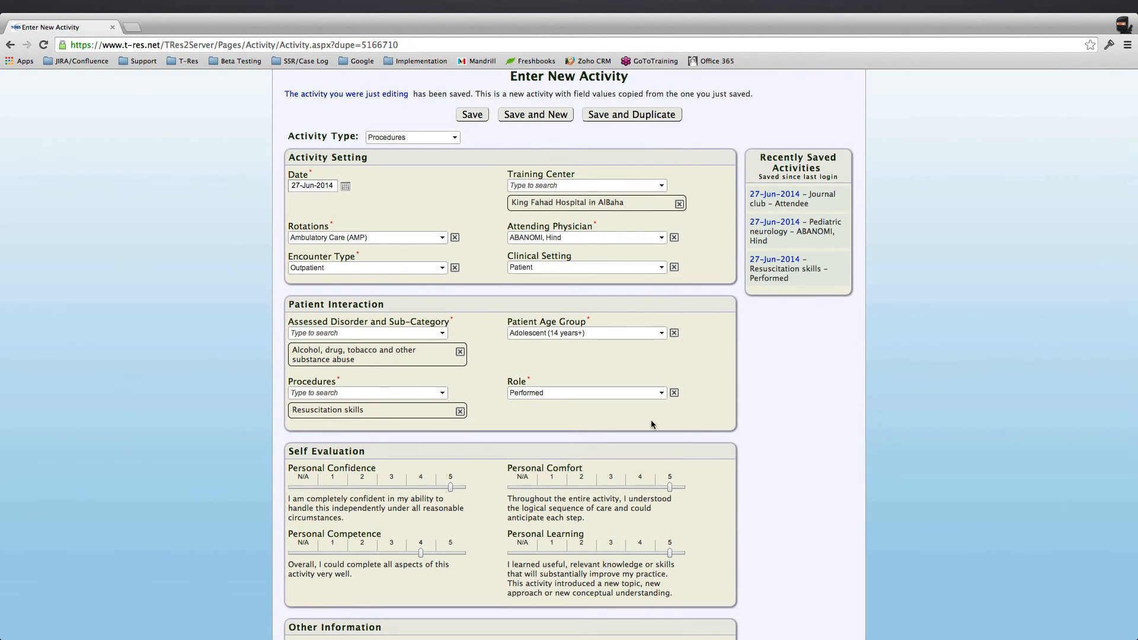
pyautogui.scroll(-3, 650, 420)
pyautogui.scroll(4, 651, 420)
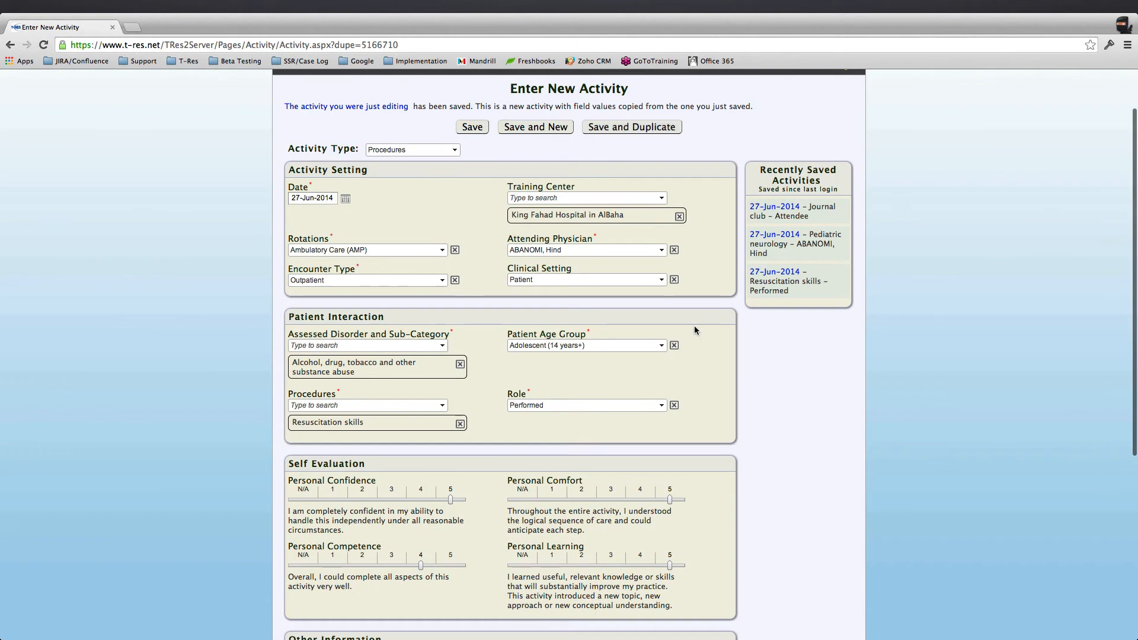
pyautogui.scroll(-3, 651, 391)
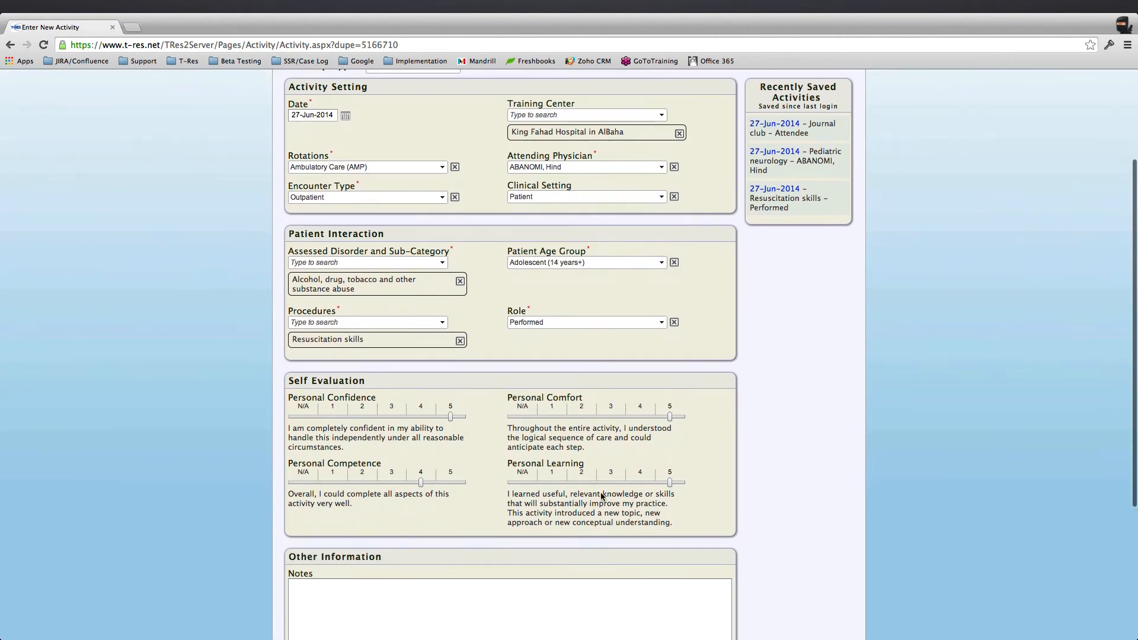
pyautogui.scroll(3, 522, 485)
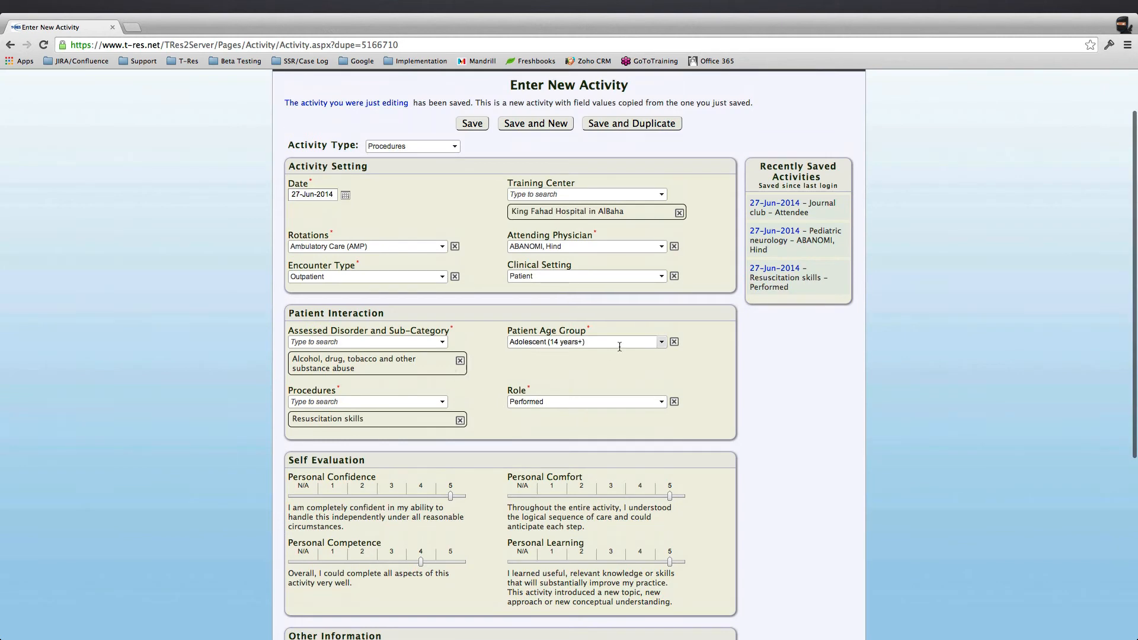
pyautogui.click(661, 342)
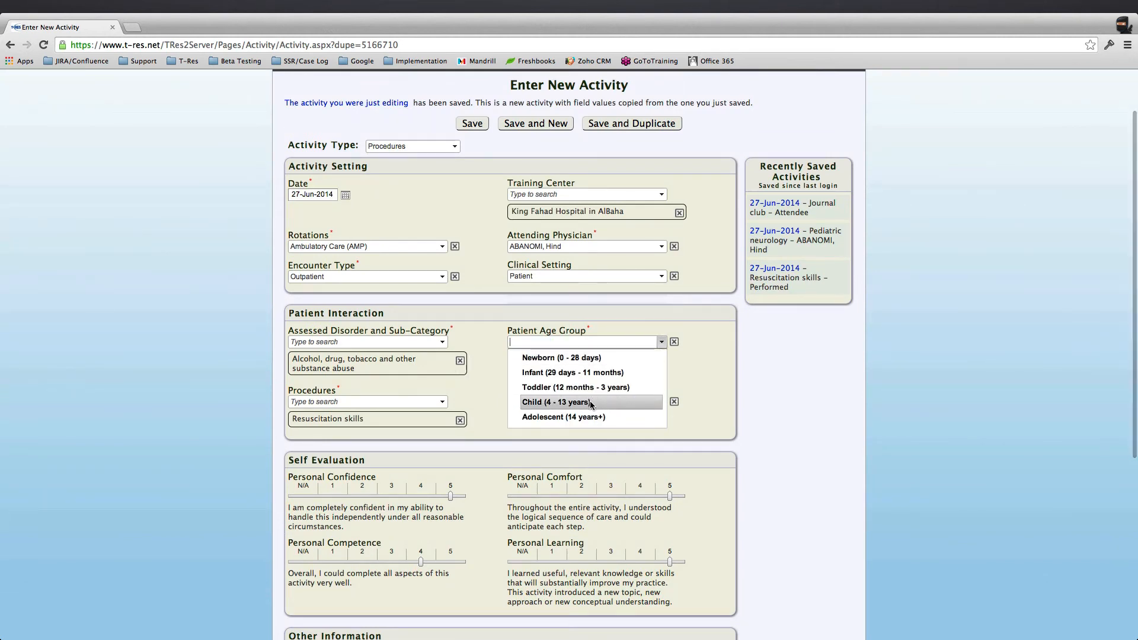
pyautogui.click(551, 358)
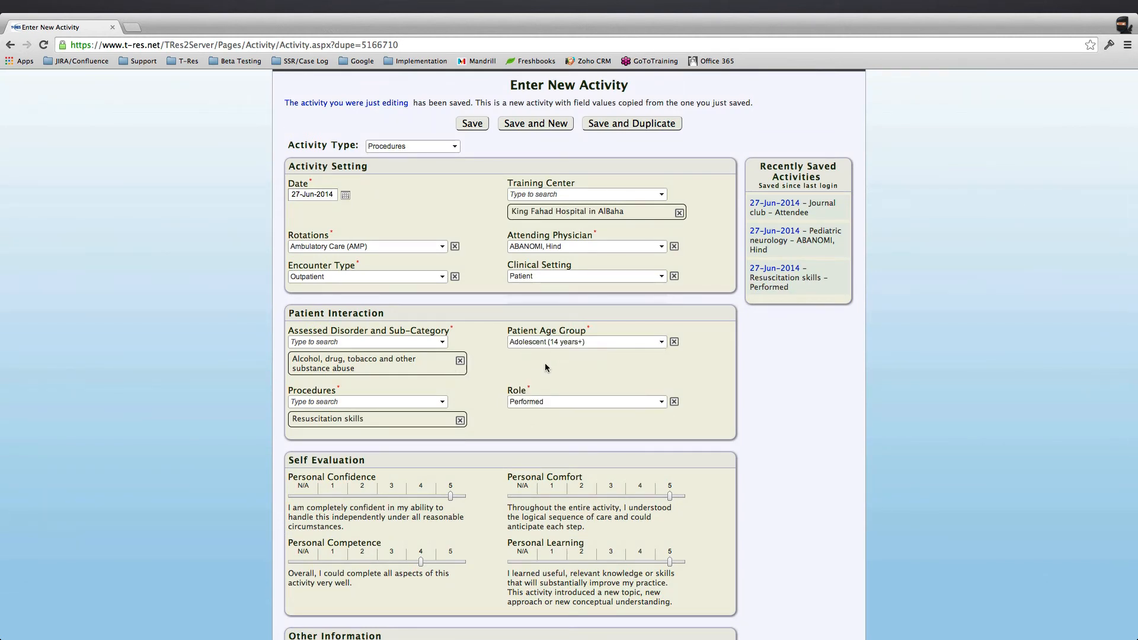
pyautogui.click(551, 342)
pyautogui.click(560, 401)
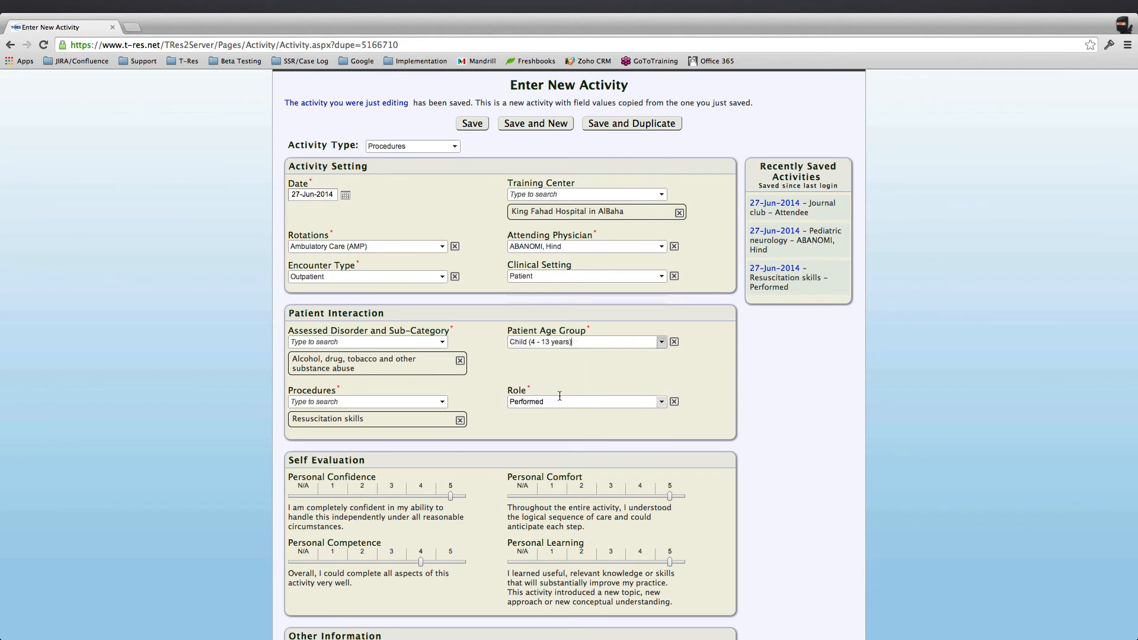
pyautogui.click(547, 342)
pyautogui.click(498, 406)
# Set the Role of the duplicated activity to Assisted and save the activity
pyautogui.click(443, 403)
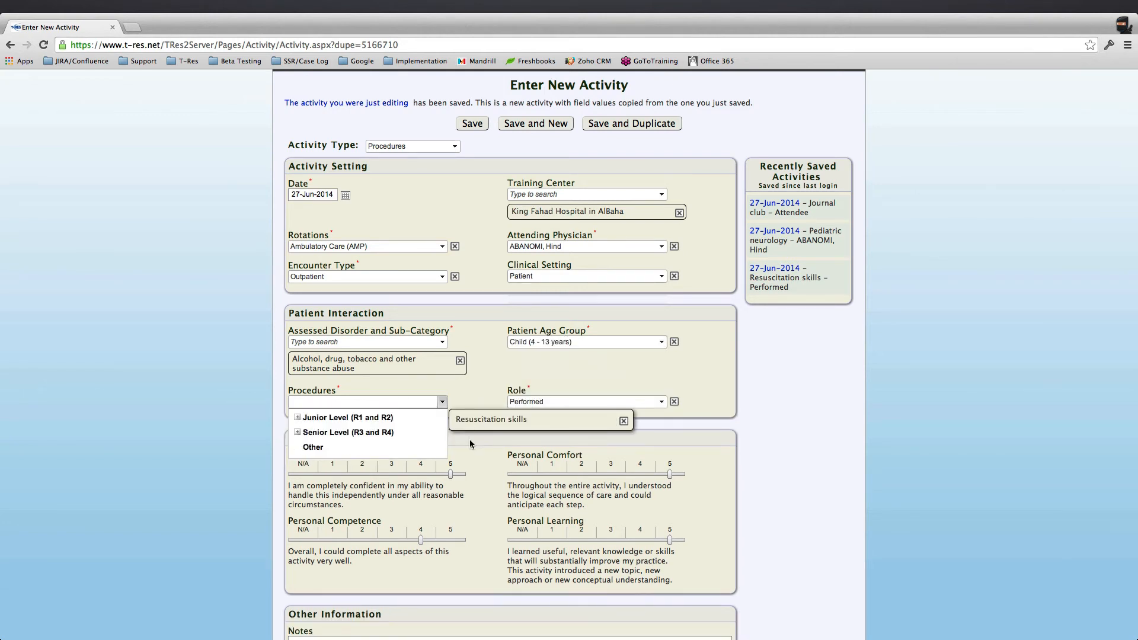
pyautogui.click(483, 453)
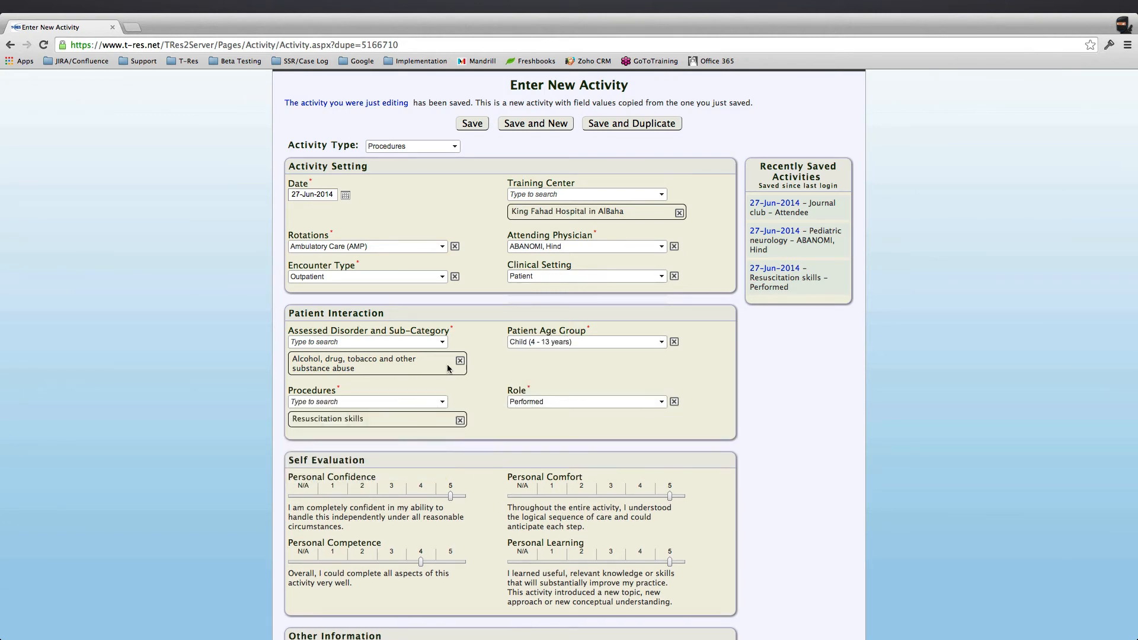
pyautogui.click(534, 405)
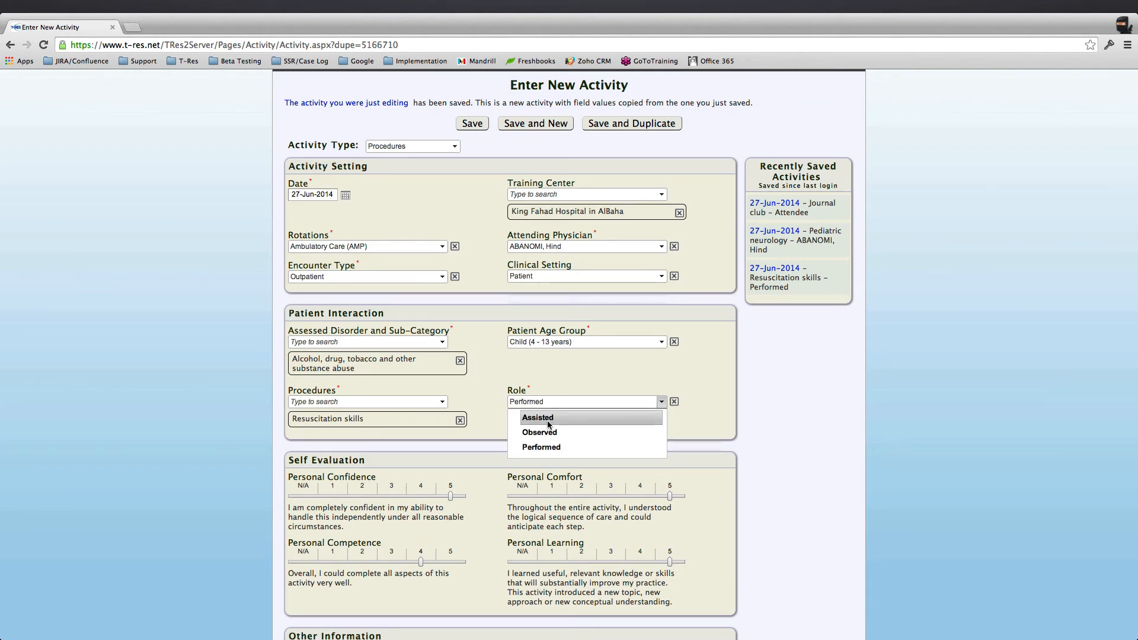
pyautogui.click(538, 417)
pyautogui.scroll(-5, 524, 472)
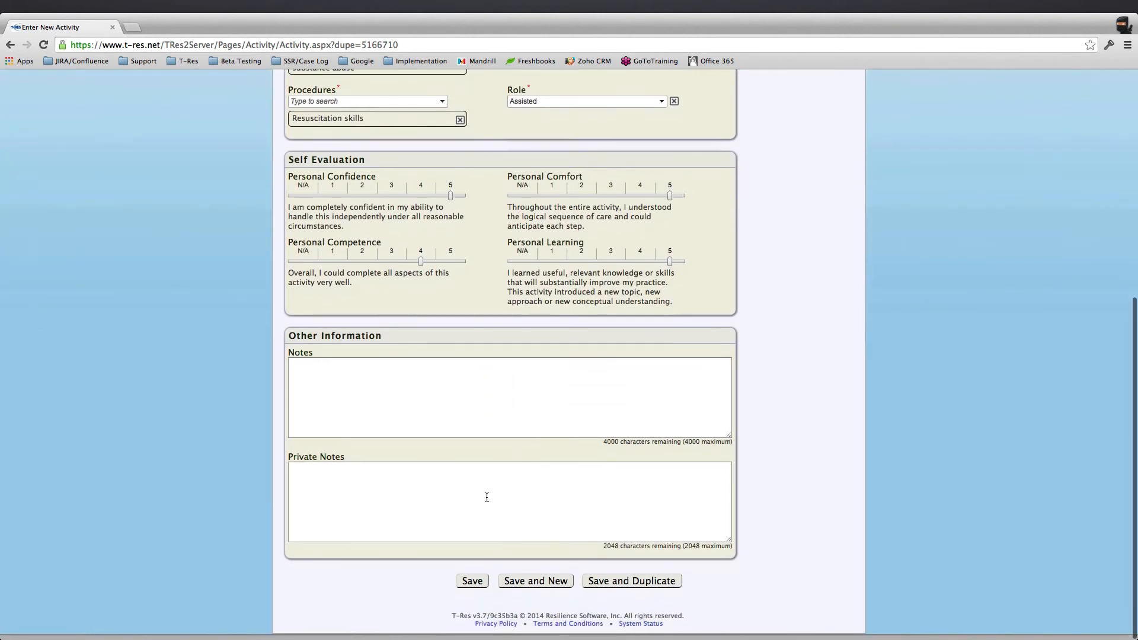
pyautogui.click(478, 592)
pyautogui.click(479, 595)
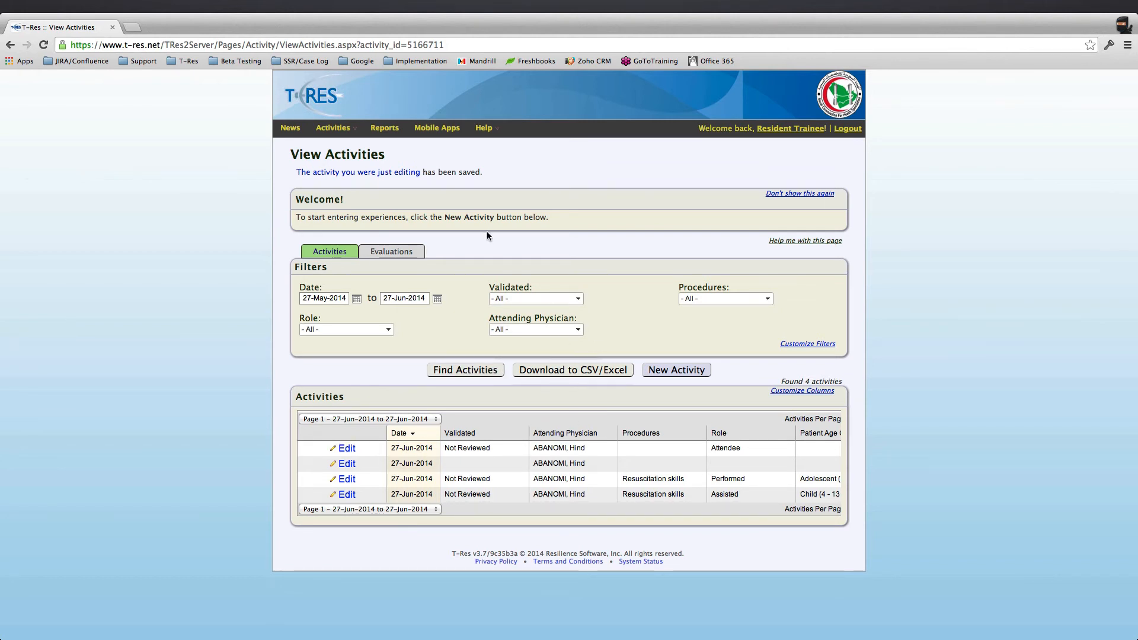
# Look at the start and end date calendars of the activity filters without changing the date range
pyautogui.click(359, 302)
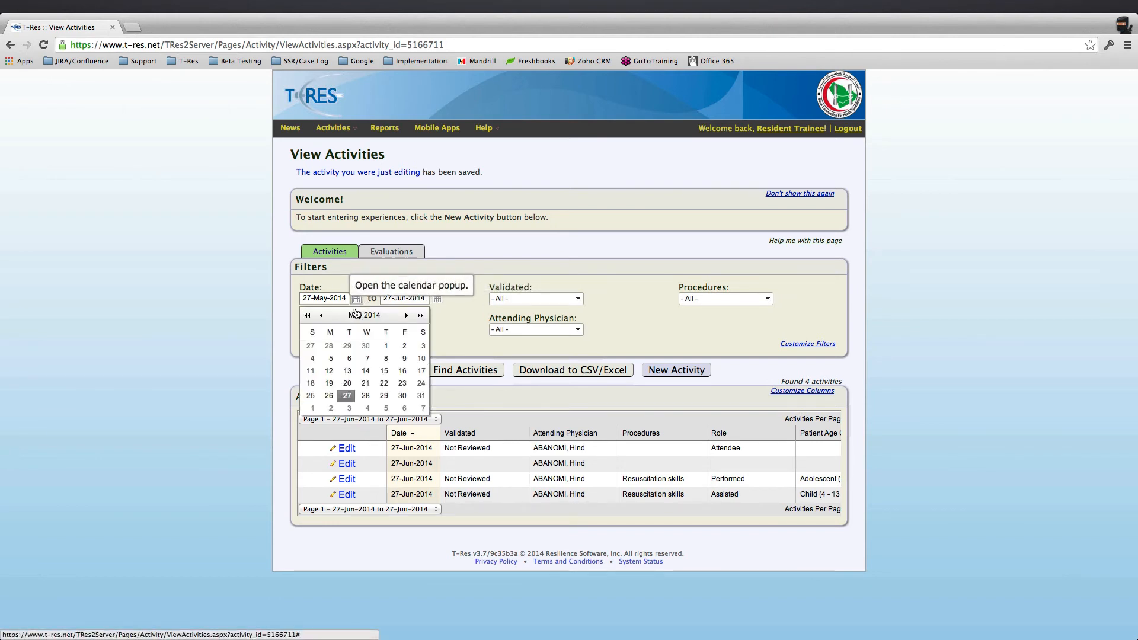
pyautogui.click(427, 294)
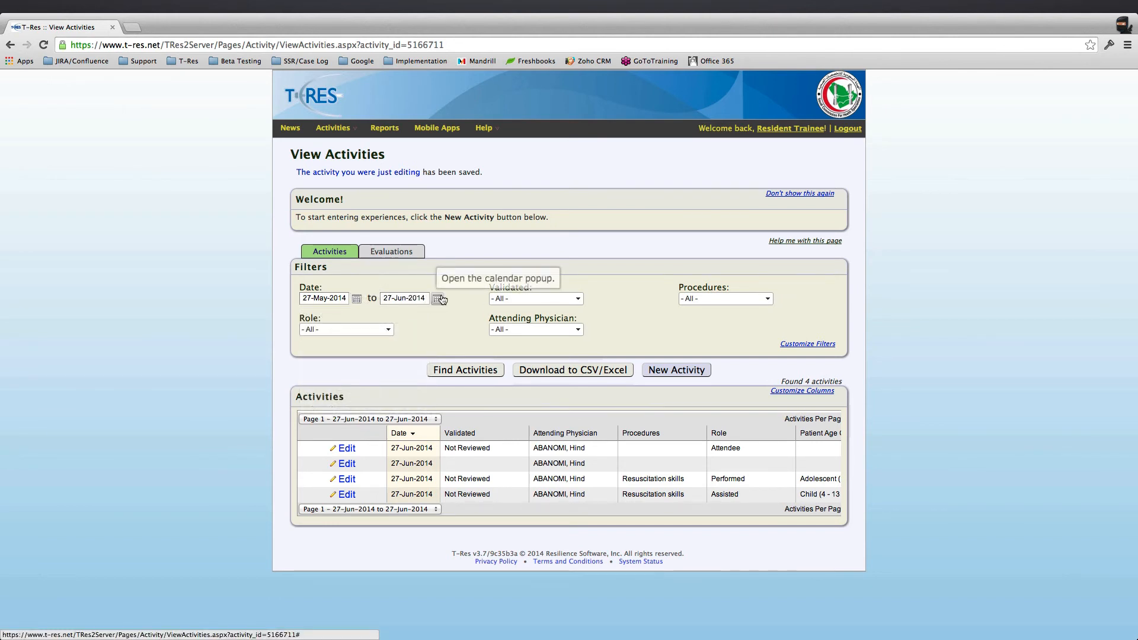
pyautogui.click(436, 298)
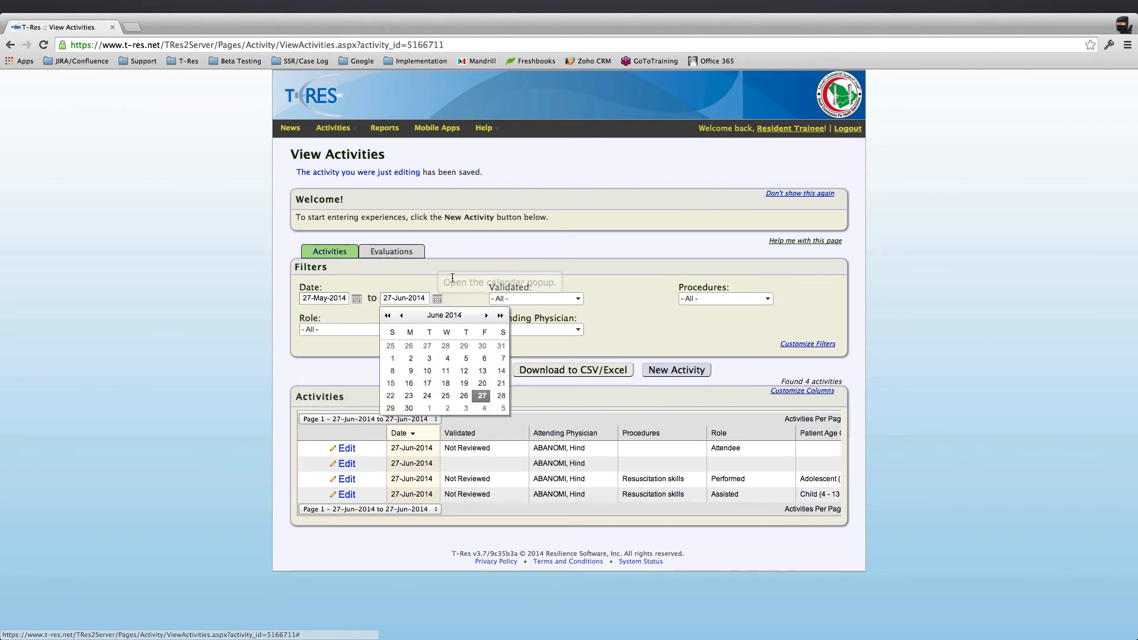
pyautogui.click(356, 298)
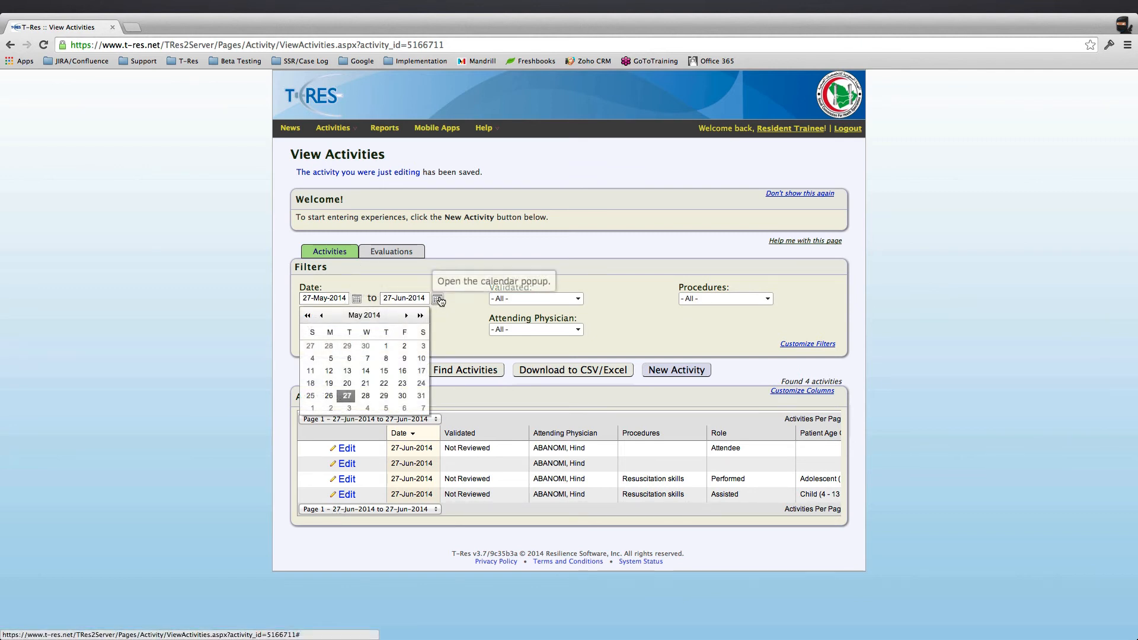
pyautogui.click(453, 277)
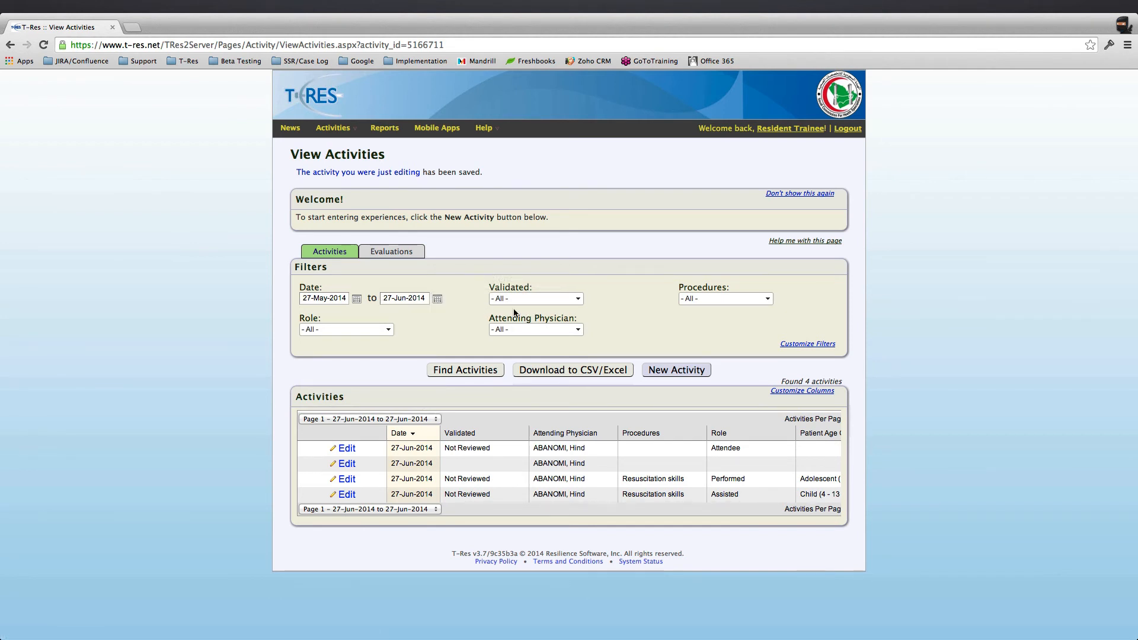
# Examine the choices offered by the Validated and Procedures filters, leaving them set to All
pyautogui.click(578, 298)
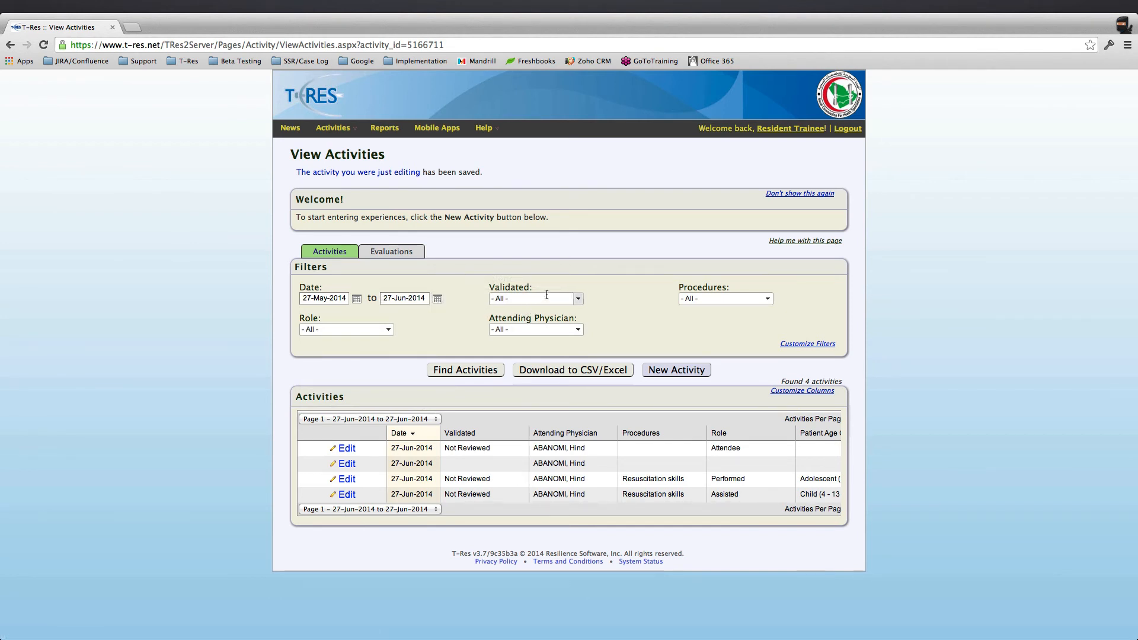
pyautogui.click(638, 289)
pyautogui.click(767, 298)
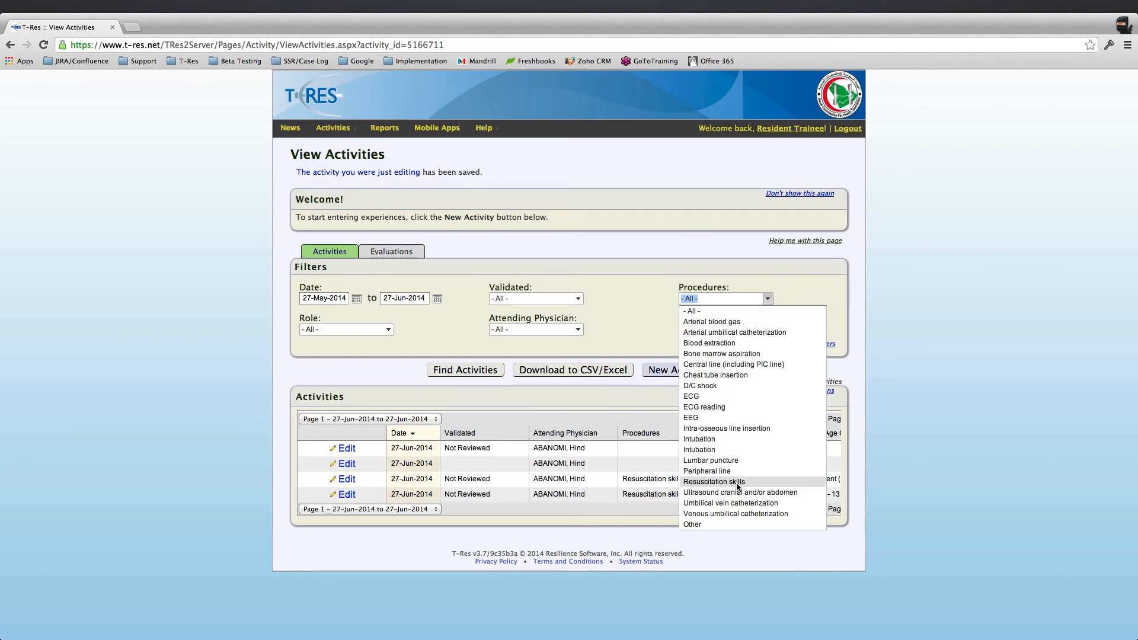
pyautogui.click(636, 324)
pyautogui.click(477, 372)
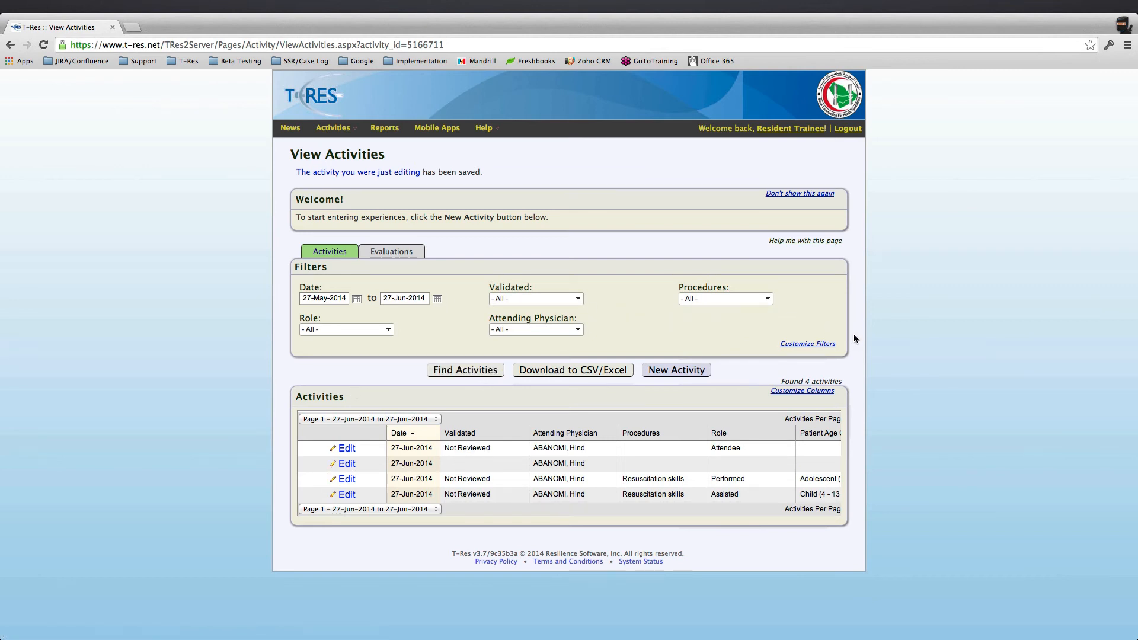
pyautogui.click(686, 298)
pyautogui.click(695, 330)
# Customize the activity filters by removing Validated and adding Activity Type and Rotations, and save the new filter set
pyautogui.click(795, 347)
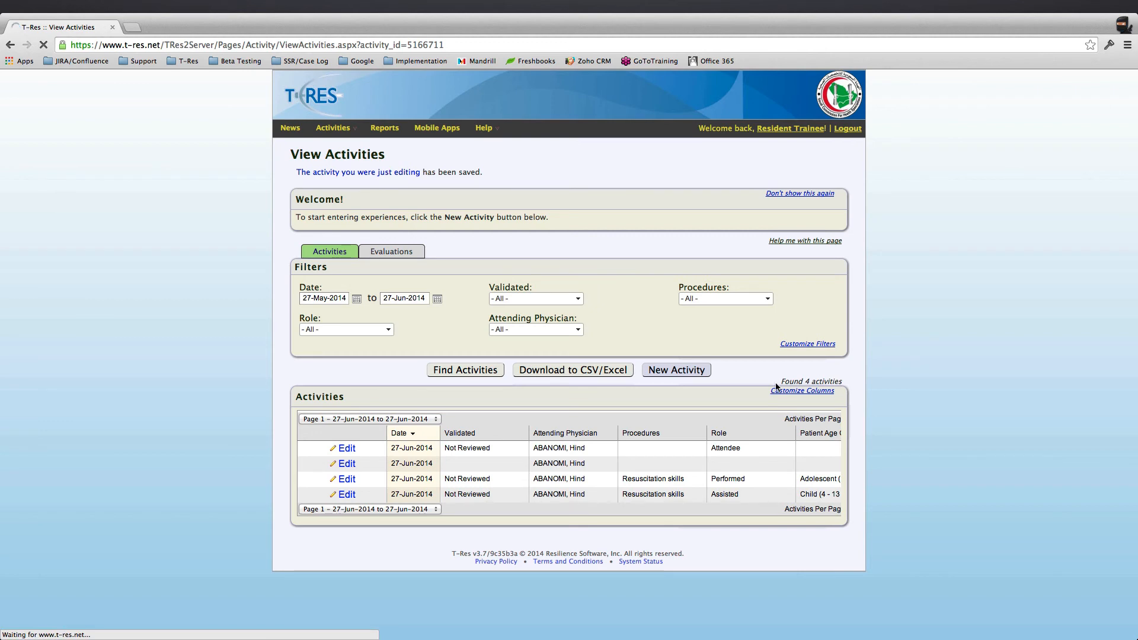
pyautogui.scroll(1, 592, 371)
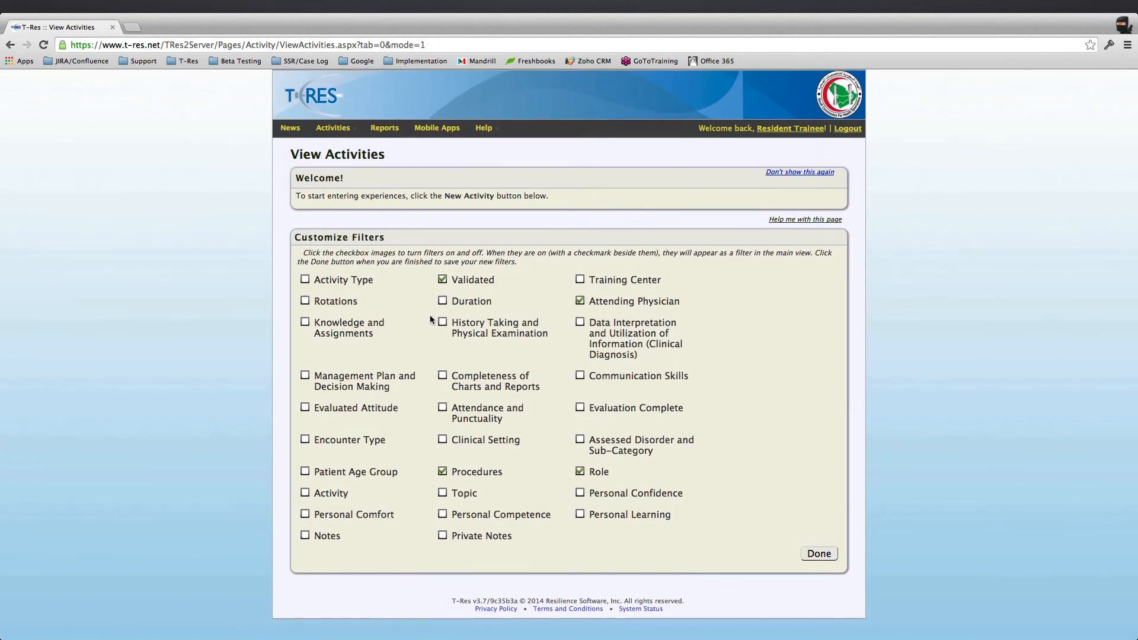
pyautogui.click(442, 279)
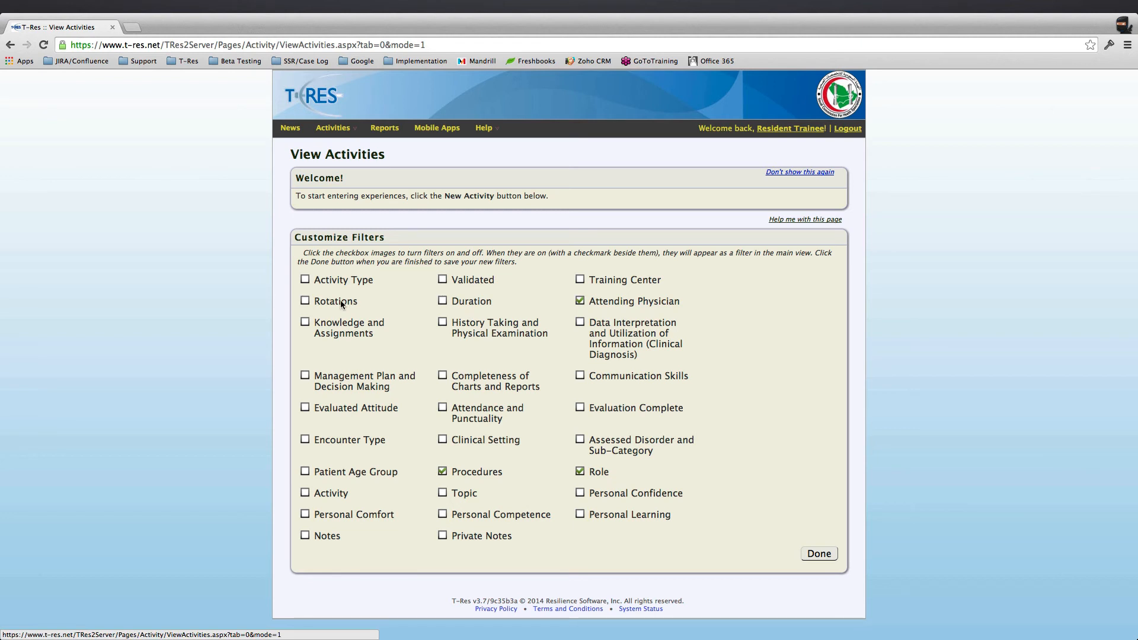
pyautogui.click(304, 280)
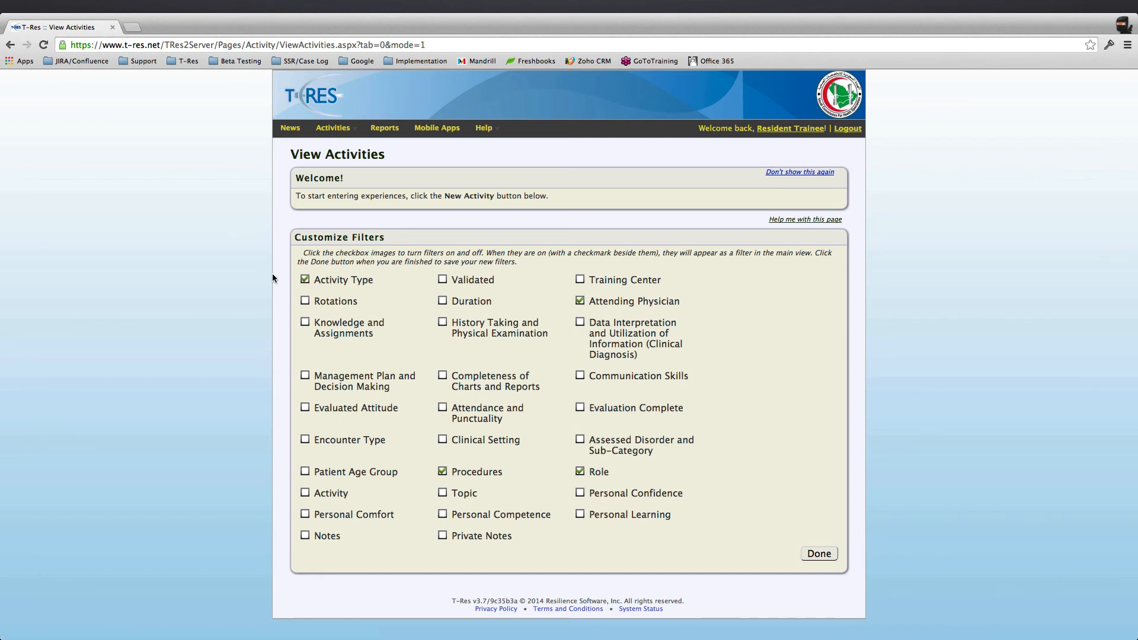
pyautogui.click(304, 301)
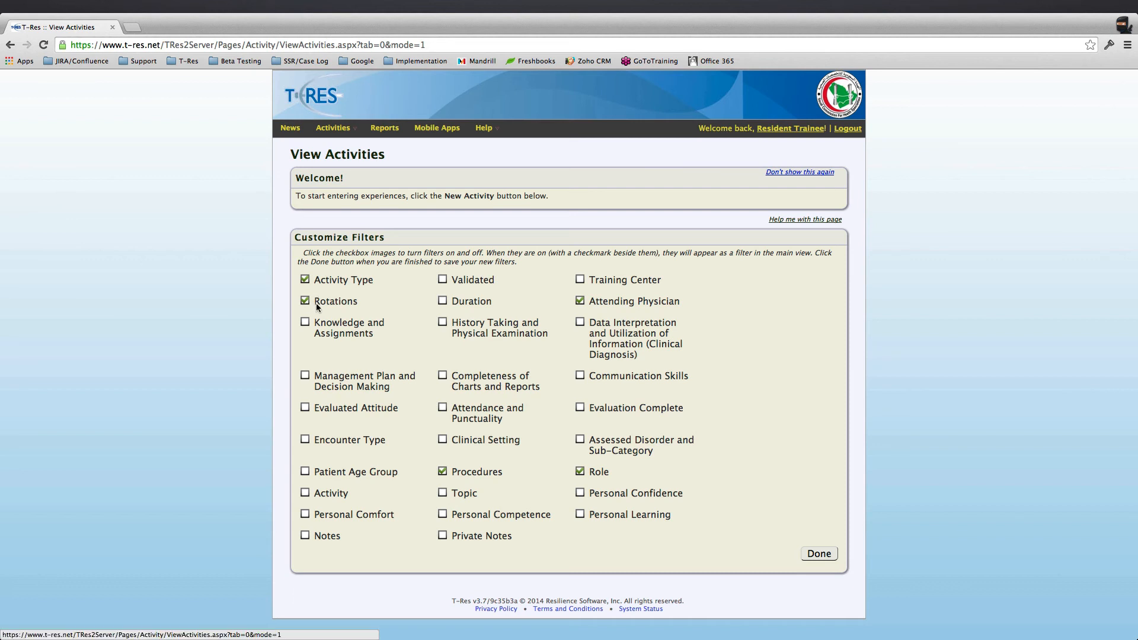
pyautogui.click(822, 557)
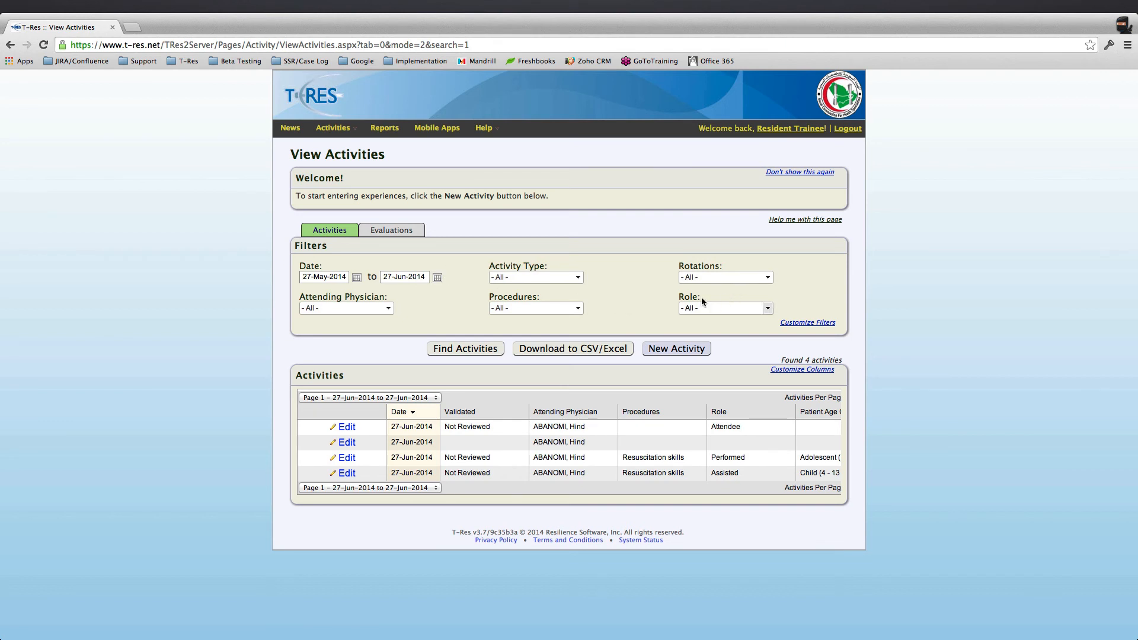
# Filter the activity list by the activity type Procedures and find the matching activities
pyautogui.click(701, 277)
pyautogui.click(505, 305)
pyautogui.click(576, 278)
pyautogui.click(640, 271)
pyautogui.click(578, 277)
pyautogui.click(511, 322)
pyautogui.click(451, 350)
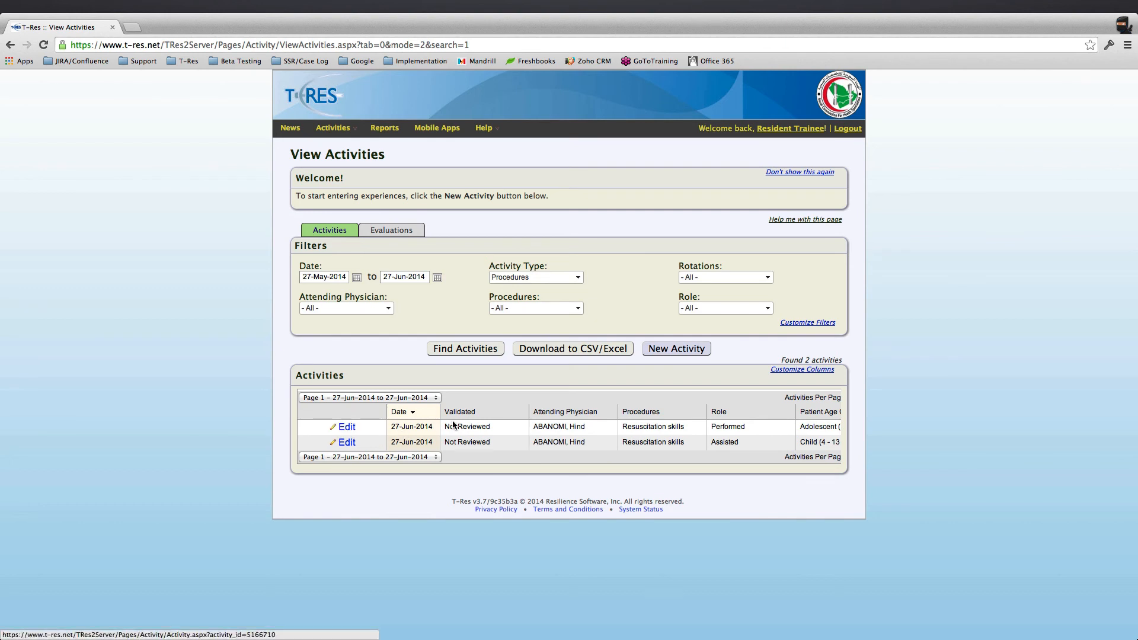
# Open the Resuscitation skills activity with the Performed role to view its details, and return to the activity list
pyautogui.click(348, 427)
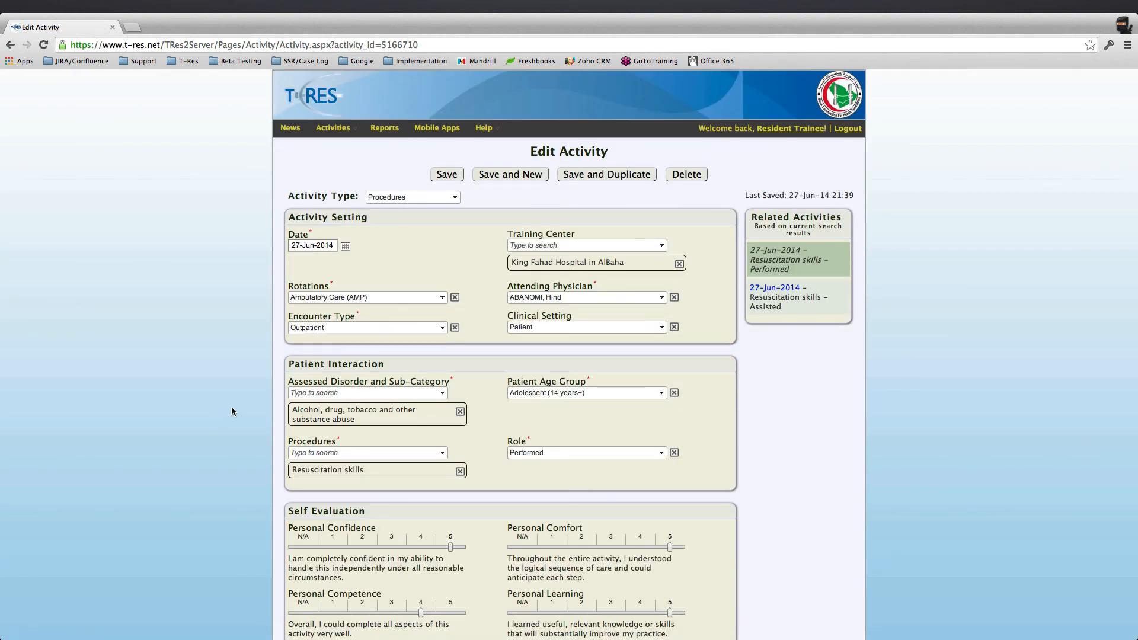
pyautogui.rightClick(413, 253)
pyautogui.click(427, 255)
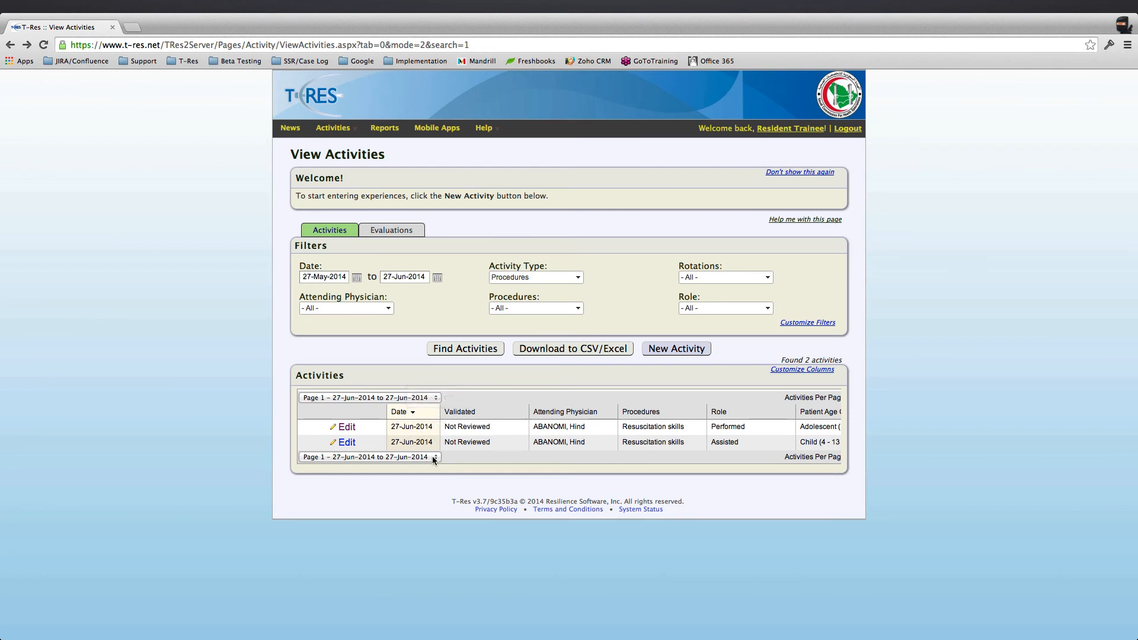
# Reorder the activity table columns so Patient Age Group, Procedures and Role follow Date, ahead of Validated and Attending Physician
pyautogui.click(407, 412)
pyautogui.click(412, 413)
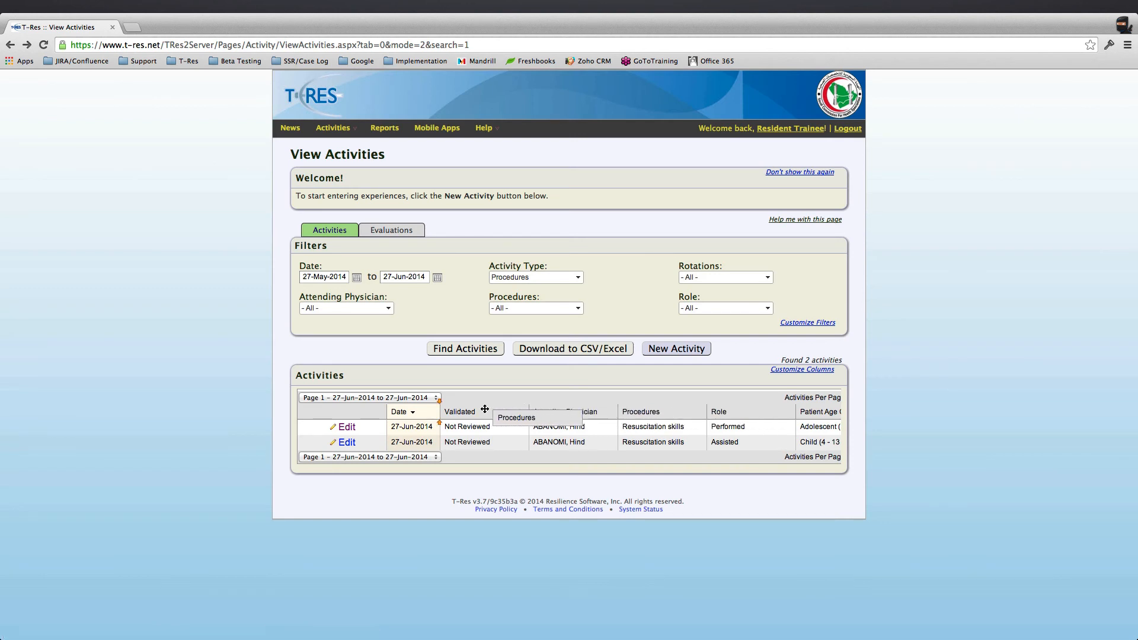
pyautogui.click(581, 413)
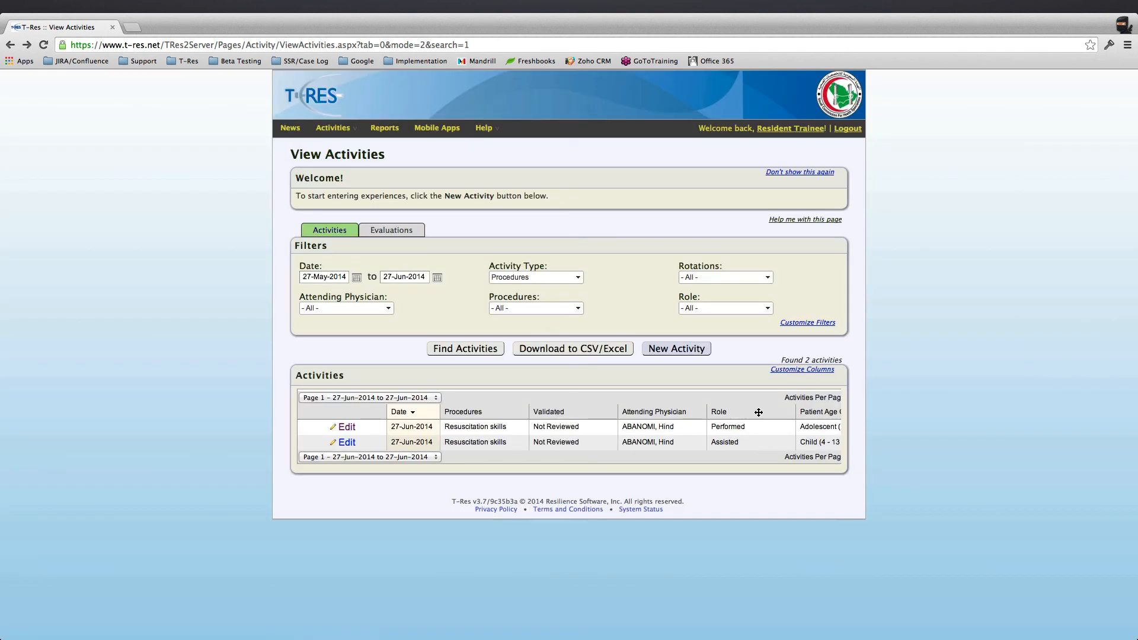
pyautogui.click(805, 411)
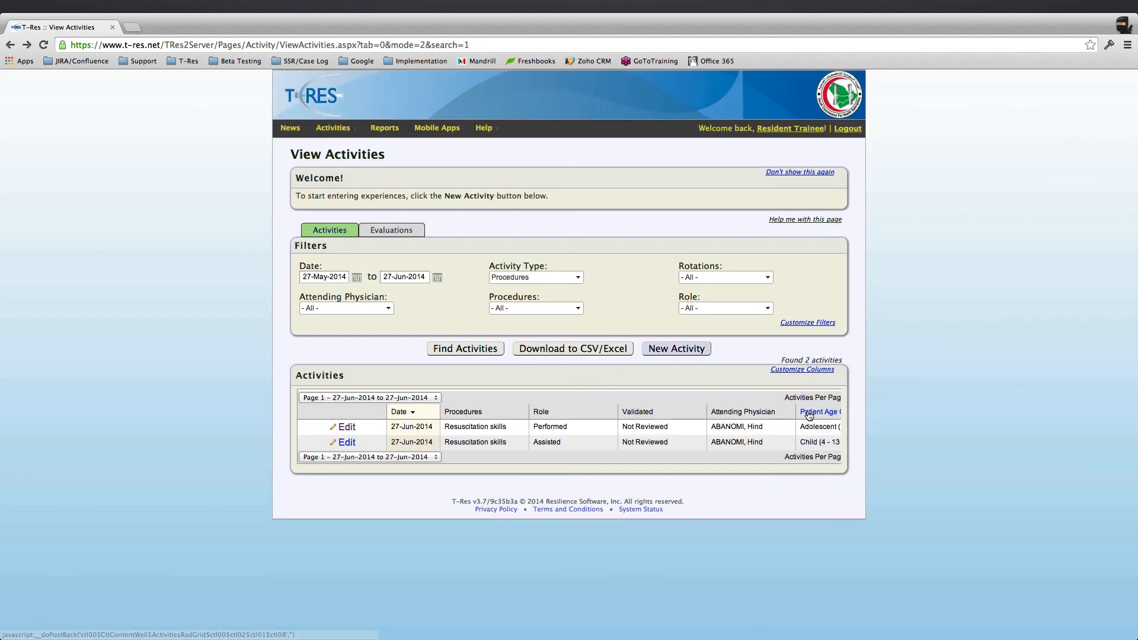
pyautogui.moveTo(804, 413); pyautogui.dragTo(458, 417)
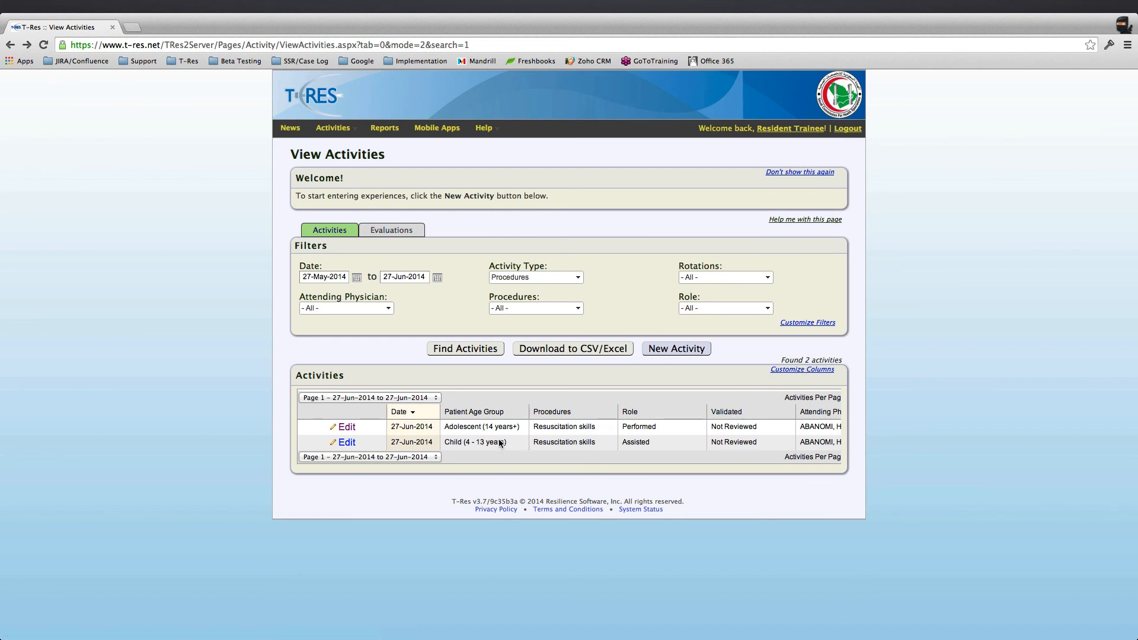
# Customize the visible table columns by hiding Validated, adding Activity Type as the first column and placing Role ahead of Procedures, and save the layout
pyautogui.click(794, 370)
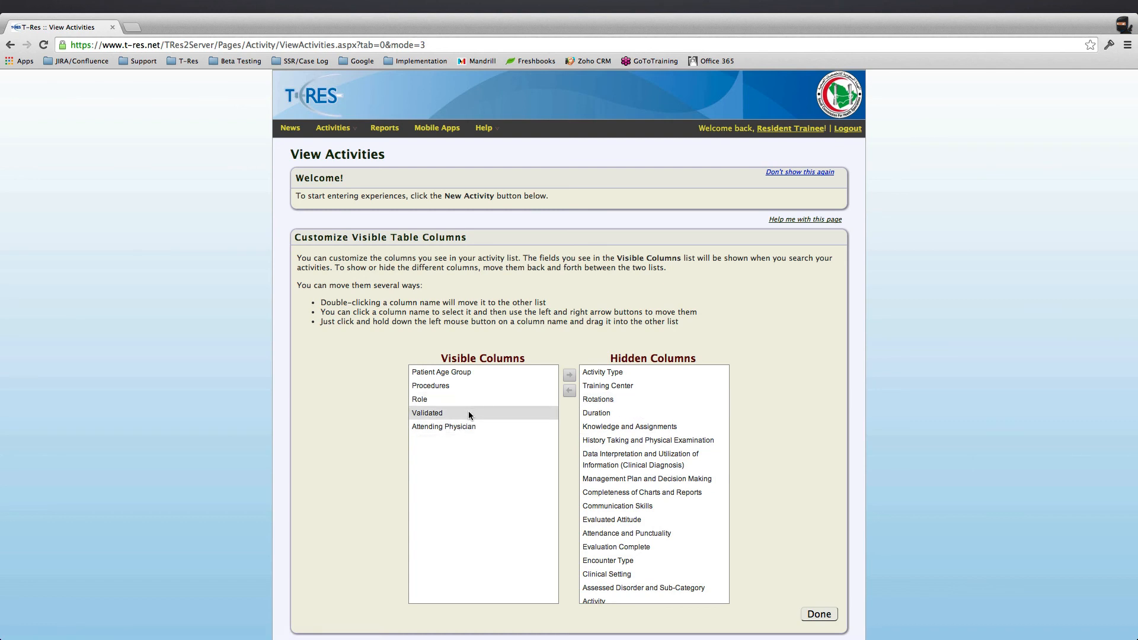
pyautogui.click(433, 413)
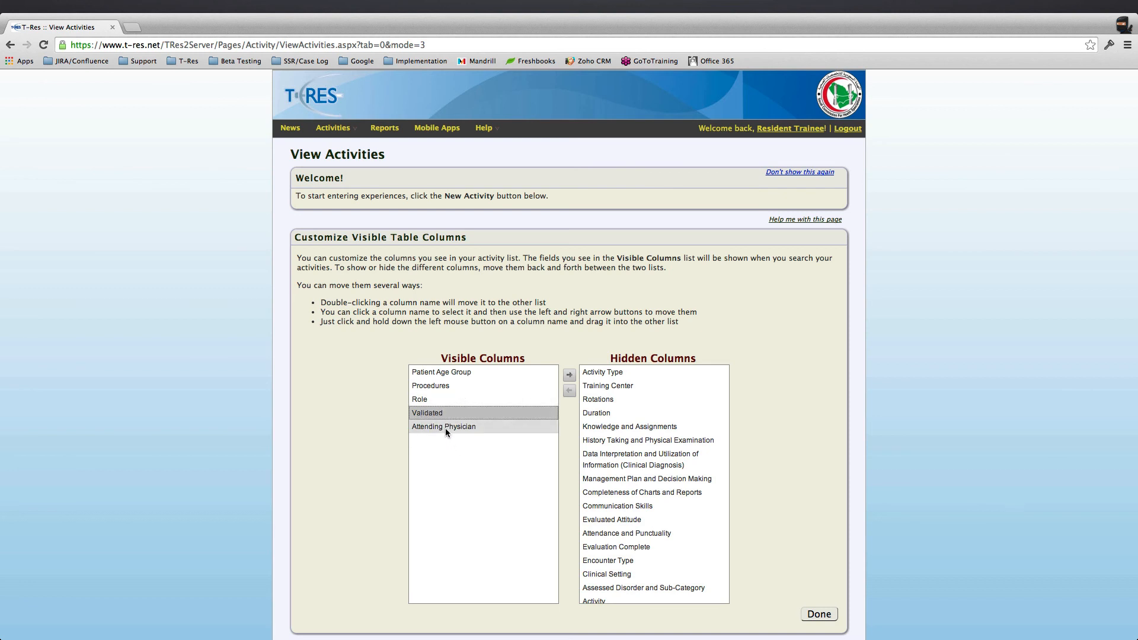
pyautogui.moveTo(428, 414); pyautogui.dragTo(638, 405)
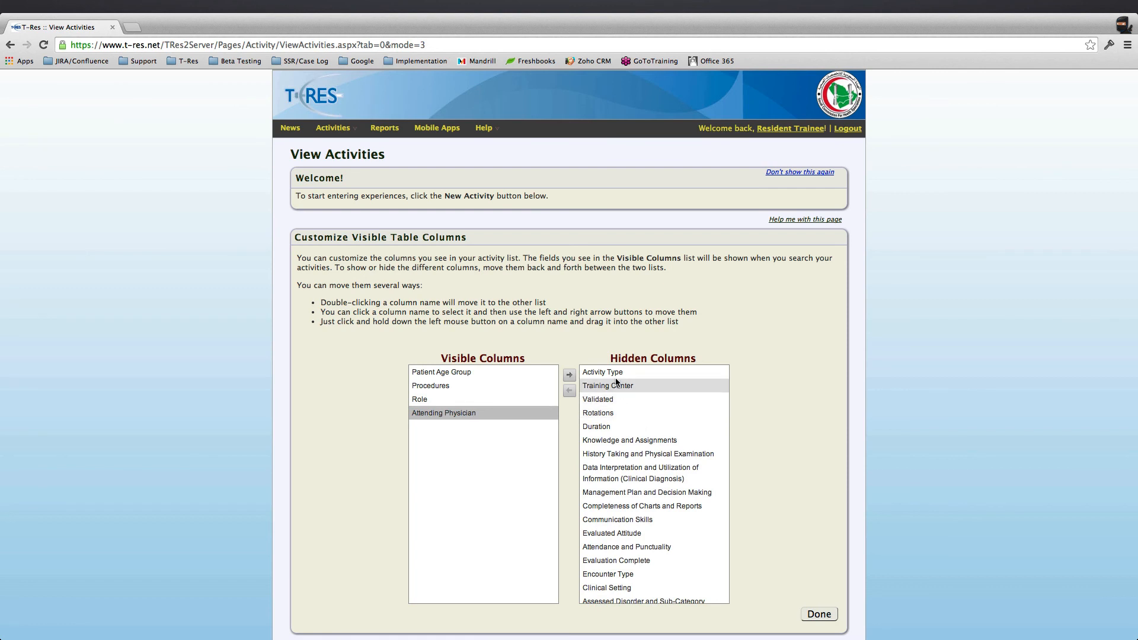
pyautogui.moveTo(607, 371); pyautogui.dragTo(423, 371)
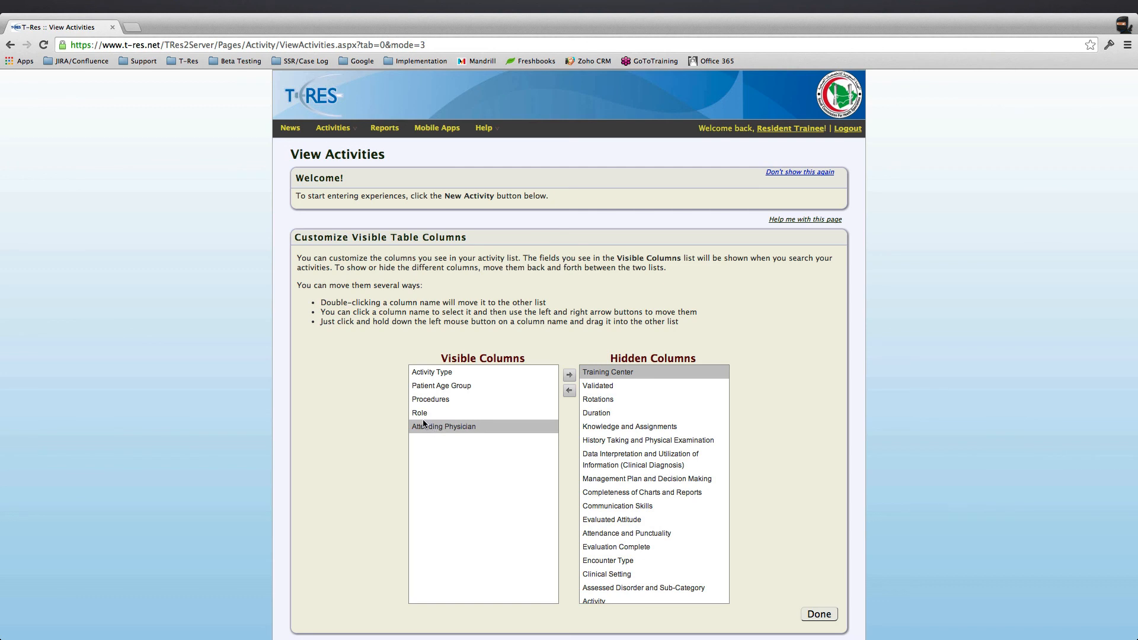
pyautogui.moveTo(421, 414)
pyautogui.mouseDown()
pyautogui.moveTo(419, 399)
pyautogui.moveTo(435, 388)
pyautogui.moveTo(421, 384)
pyautogui.moveTo(423, 410)
pyautogui.moveTo(424, 382)
pyautogui.moveTo(433, 399)
pyautogui.mouseUp()
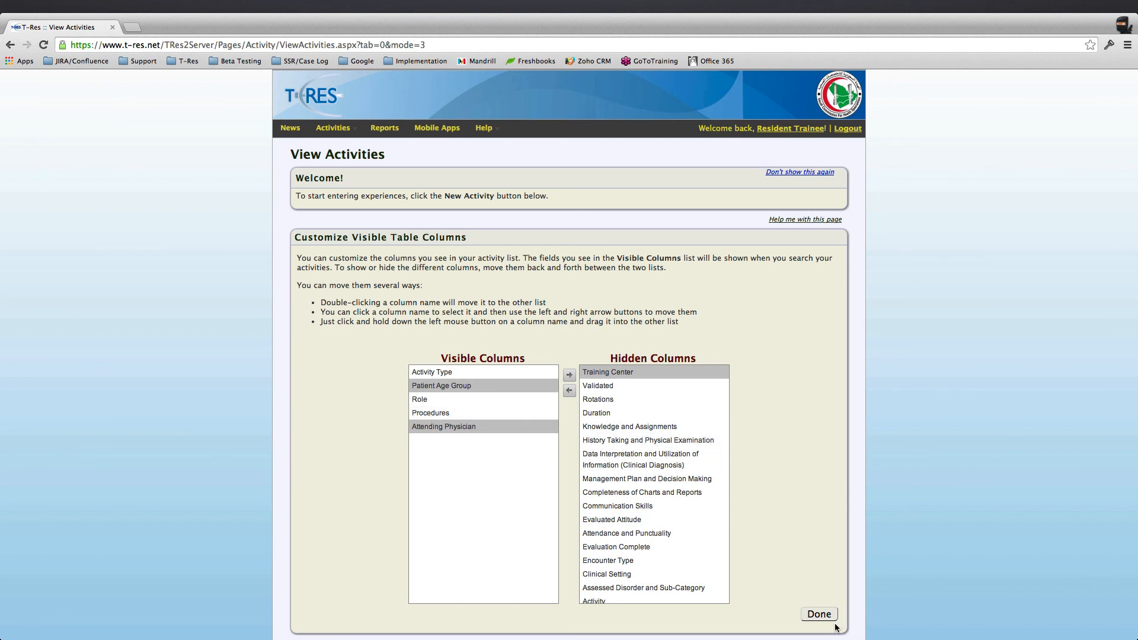
pyautogui.click(817, 617)
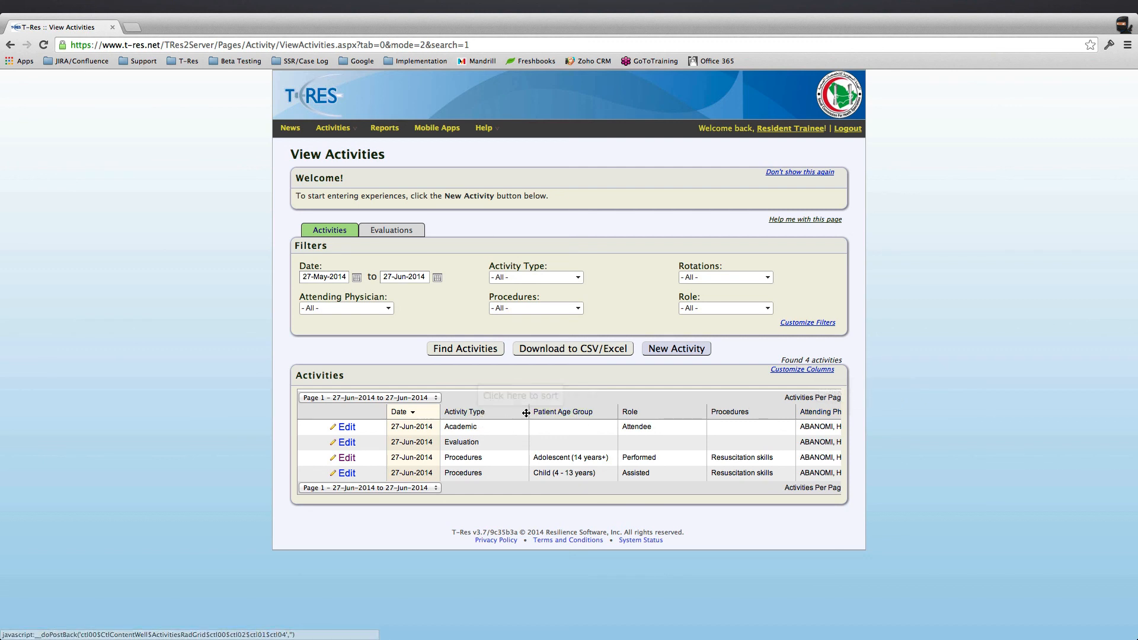
# Move the Role column in the activity table directly after Date, ahead of Activity Type
pyautogui.hscroll(2, 759, 418)
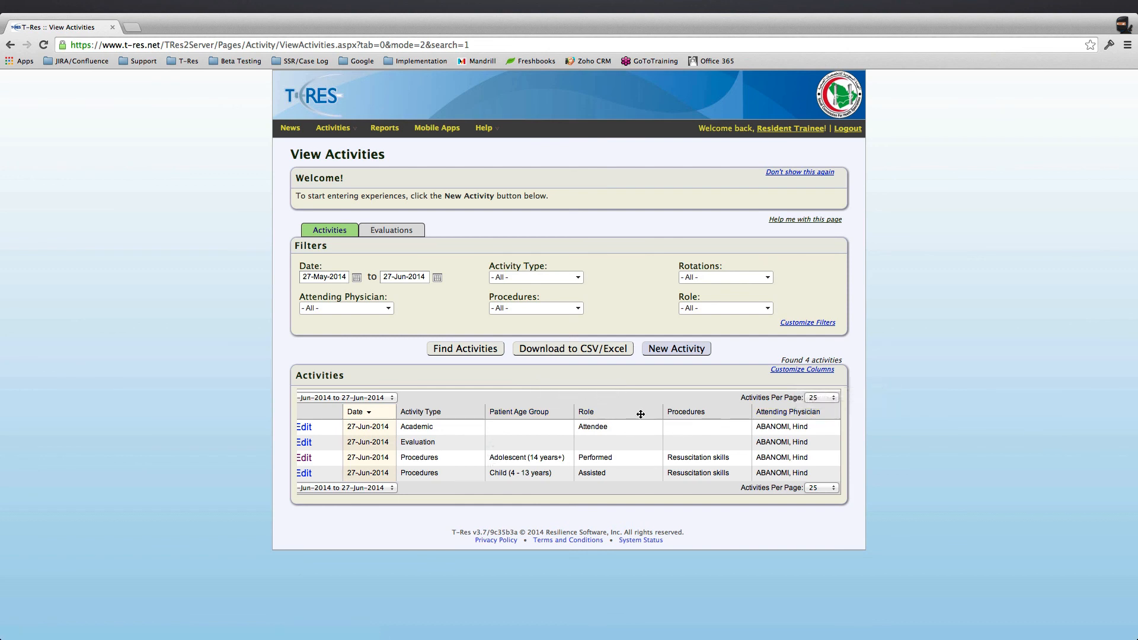
pyautogui.click(427, 411)
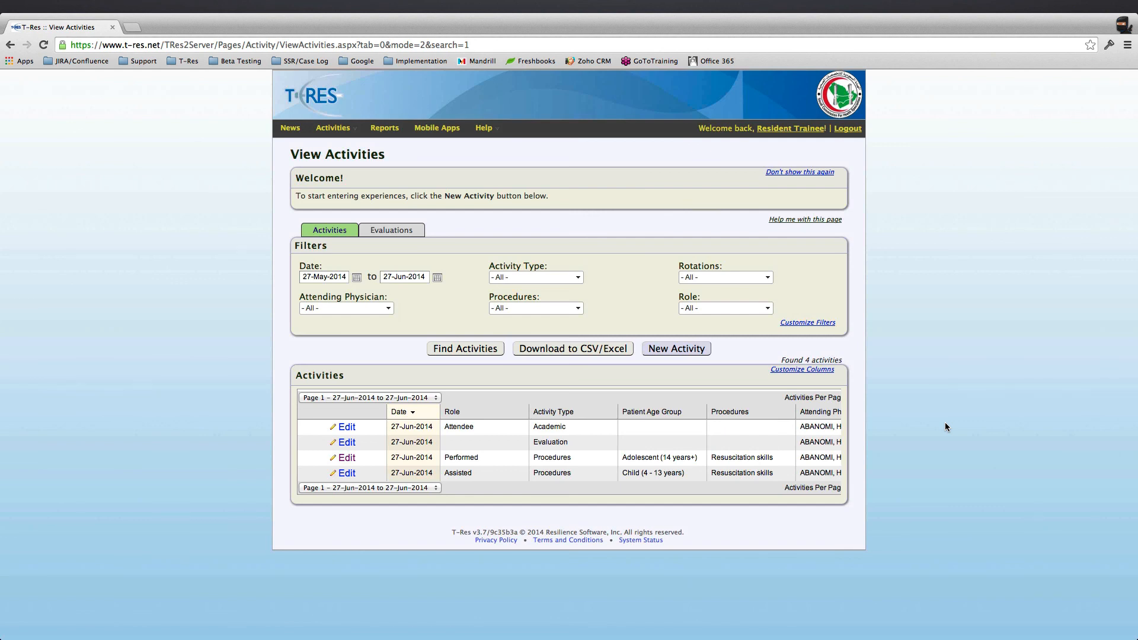
# View the Mobile Apps download page, and open the user preferences to review the security, contact, regional, email and research consent settings
pyautogui.click(446, 131)
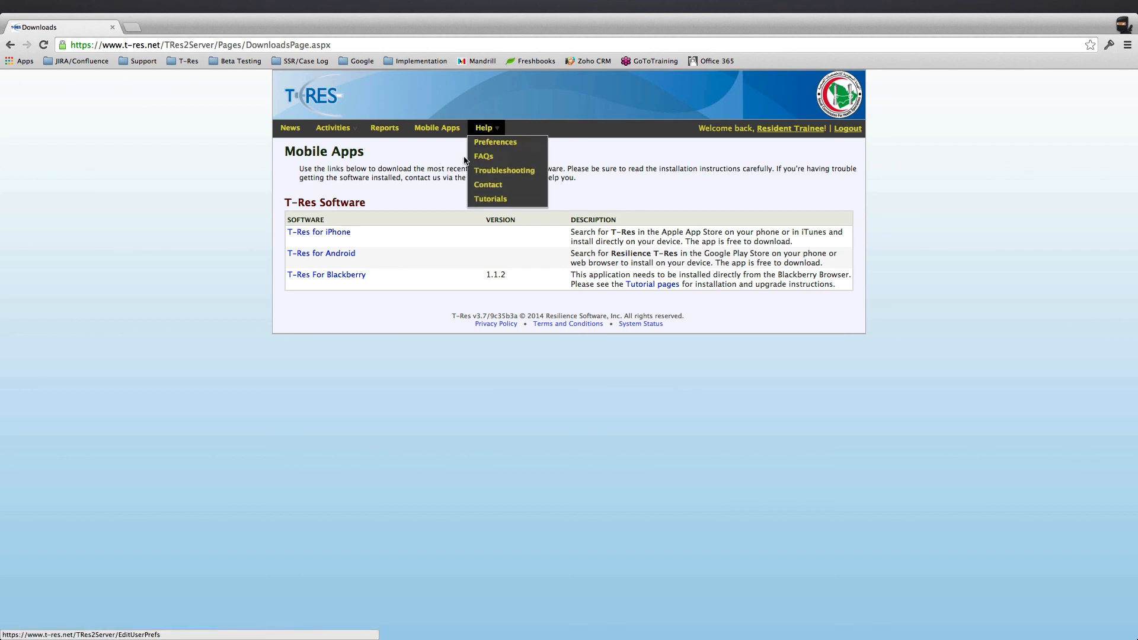
pyautogui.moveTo(484, 128)
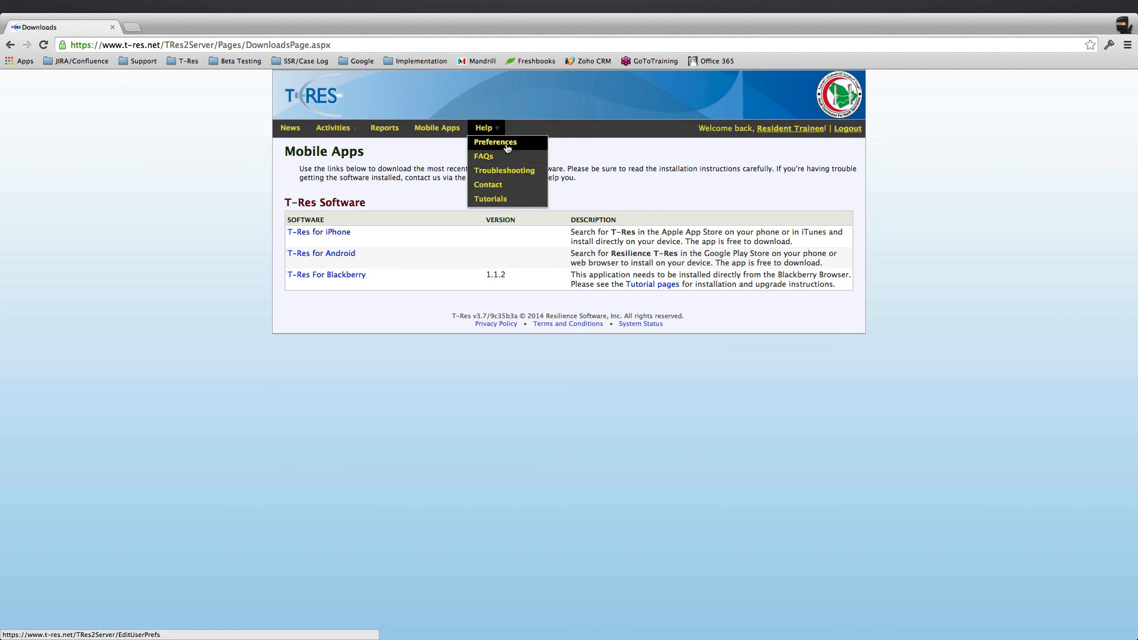
pyautogui.click(504, 144)
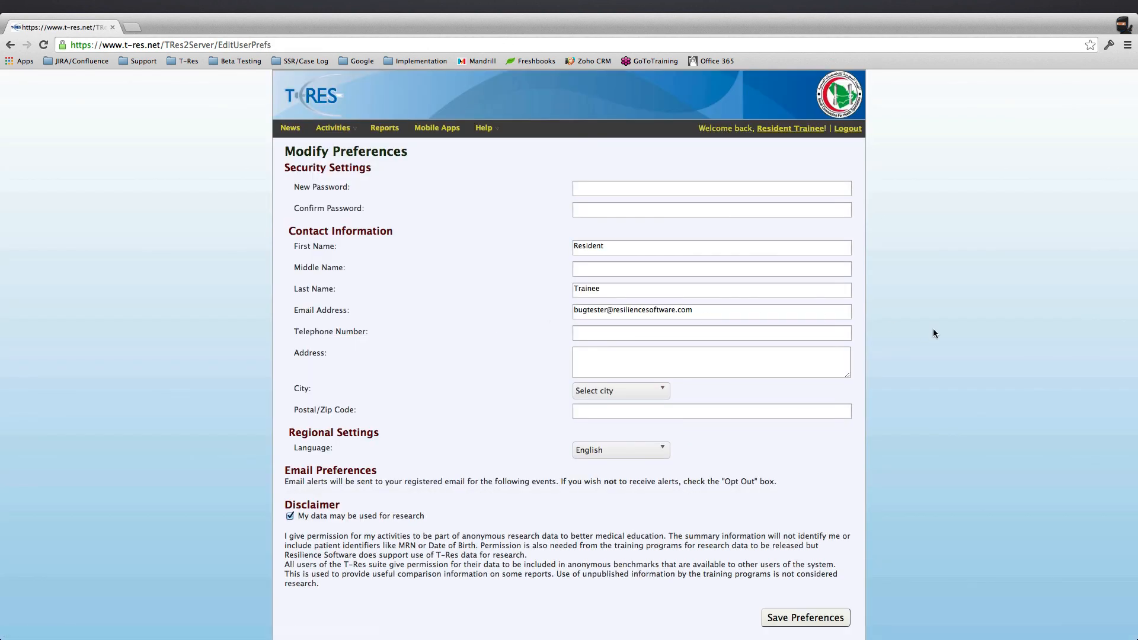
pyautogui.scroll(-1, 933, 329)
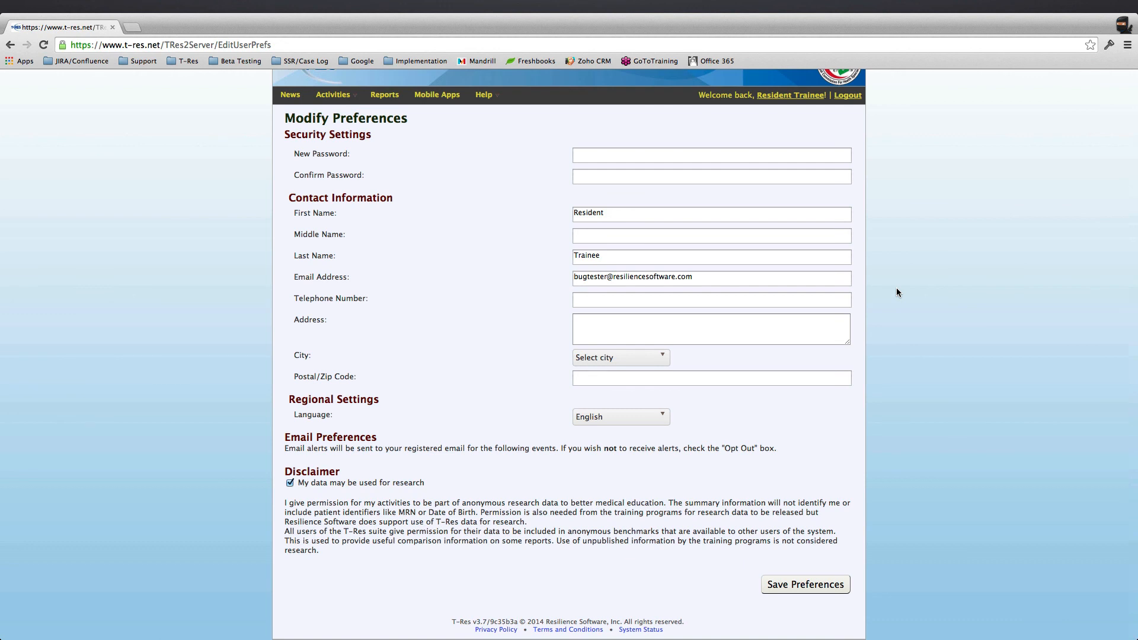
pyautogui.scroll(1, 896, 288)
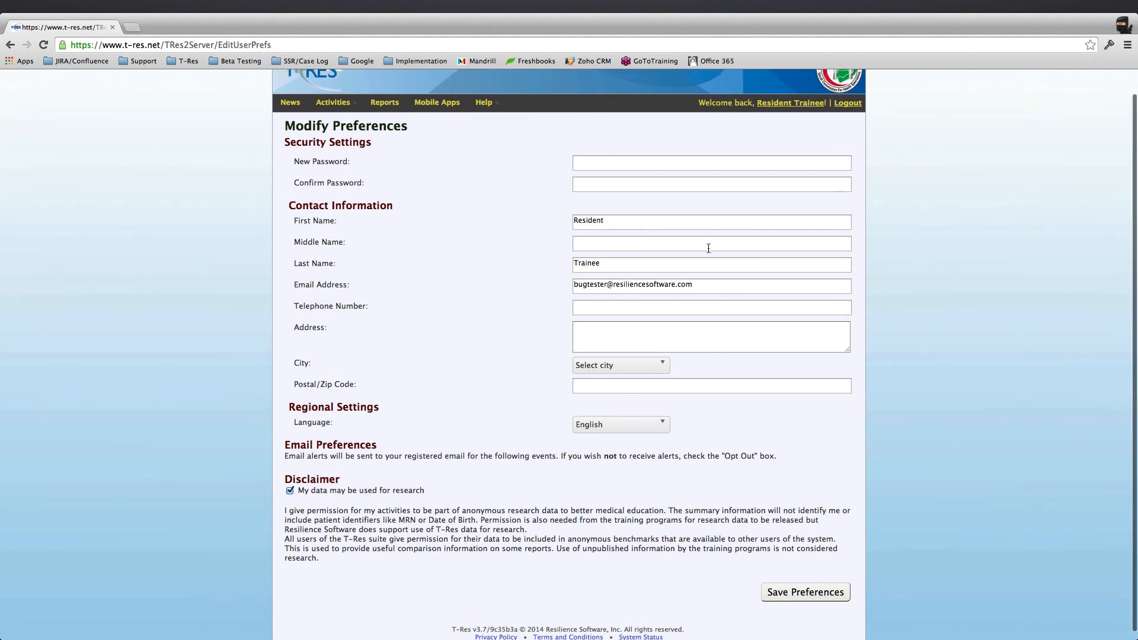
pyautogui.scroll(-1, 755, 457)
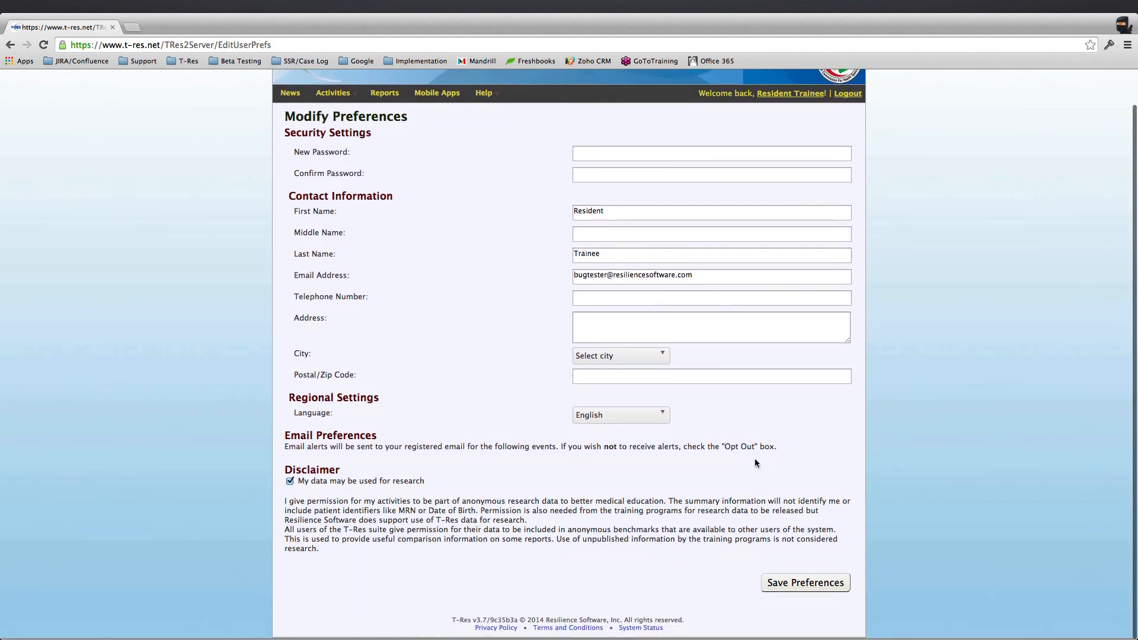
pyautogui.scroll(3, 530, 290)
# Show the available help resources, including the FAQs
pyautogui.moveTo(481, 129)
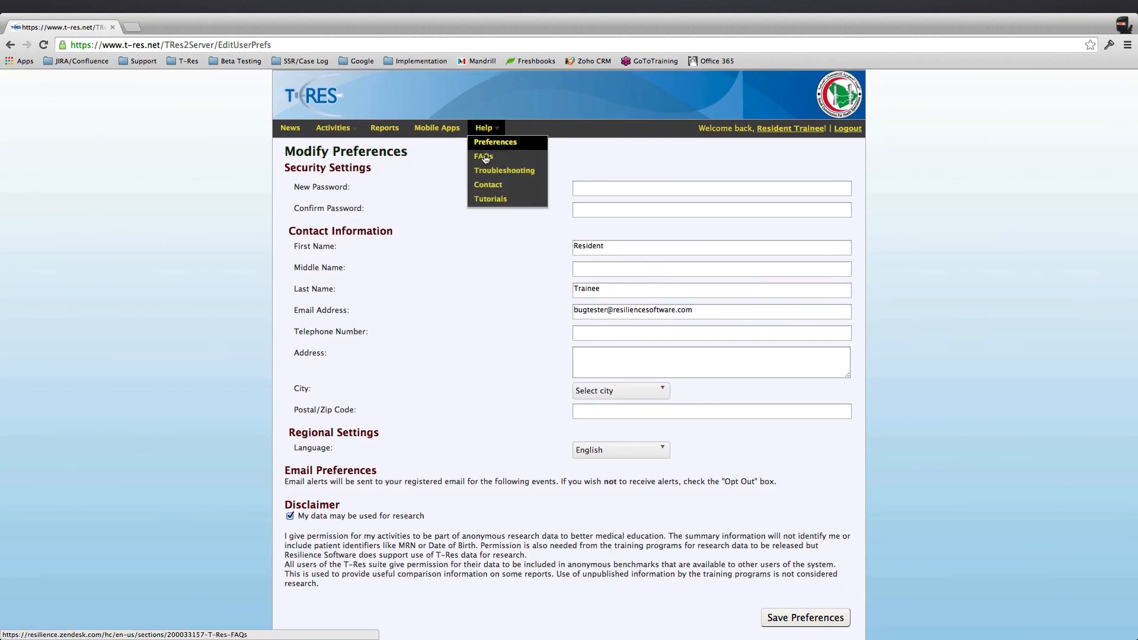